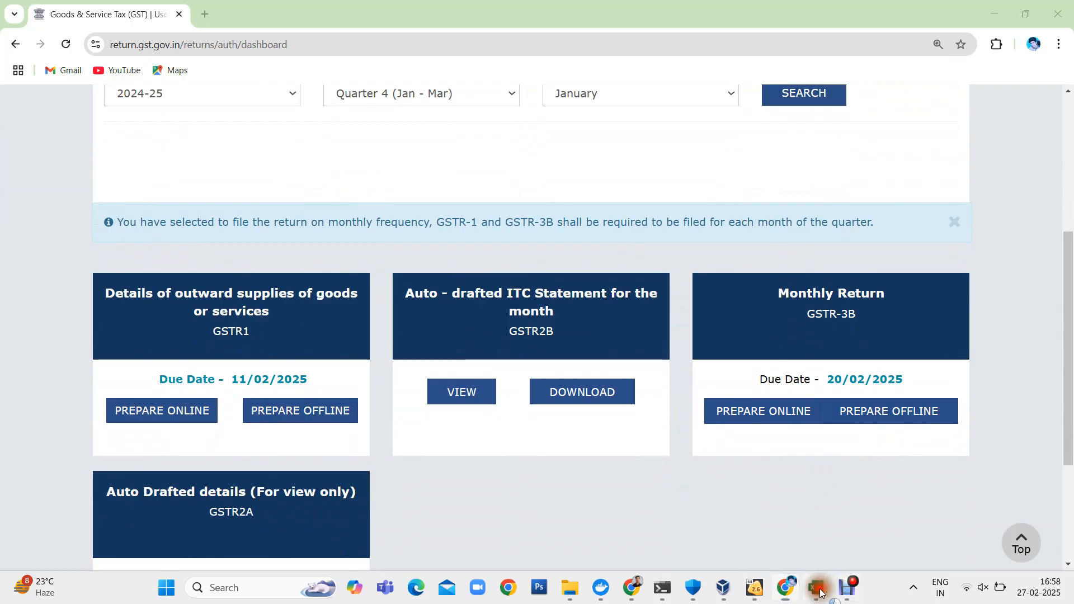
- Switch to Excel and examine the order, shipping and price columns in the Flipkart January 2025 sales report
{"action": "left_click", "coordinate": [764, 524]}
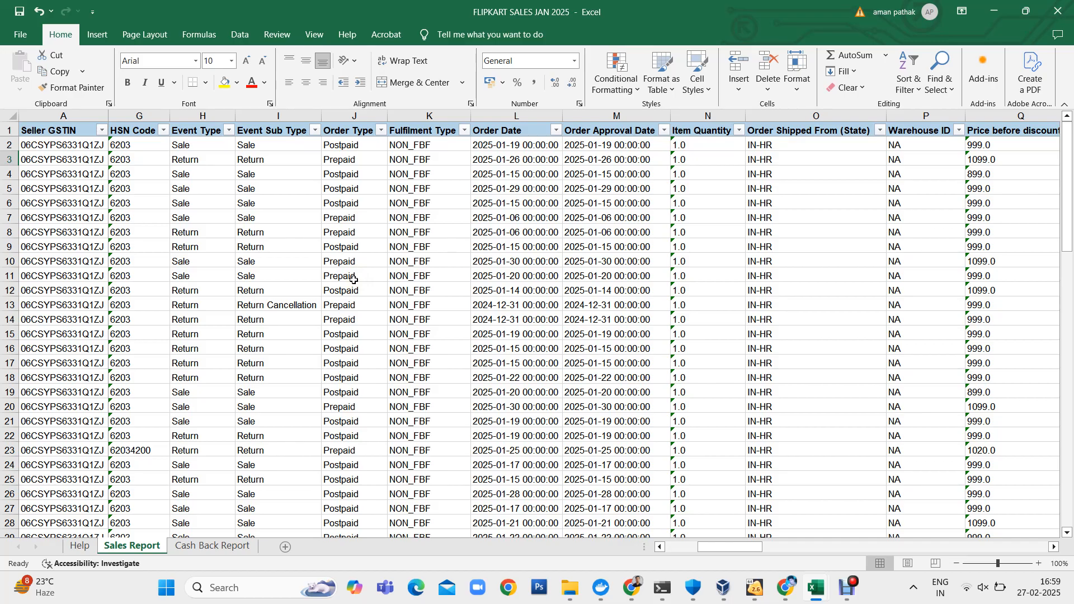
{"action": "scroll", "coordinate": [353, 280], "scroll_direction": "left", "scroll_amount": 2}
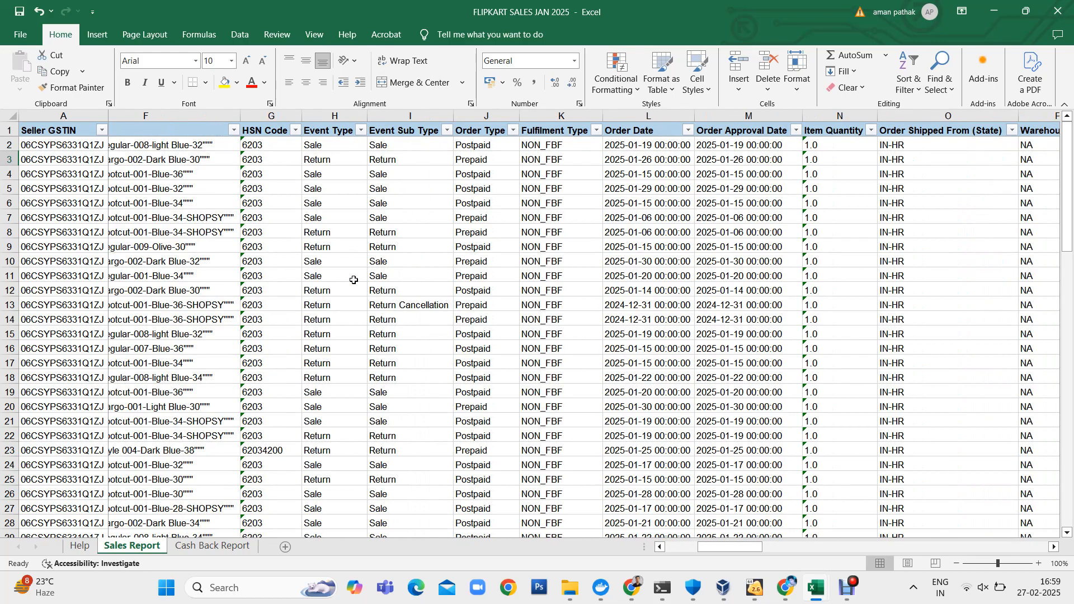
{"action": "scroll", "coordinate": [504, 280], "scroll_direction": "left", "scroll_amount": 3}
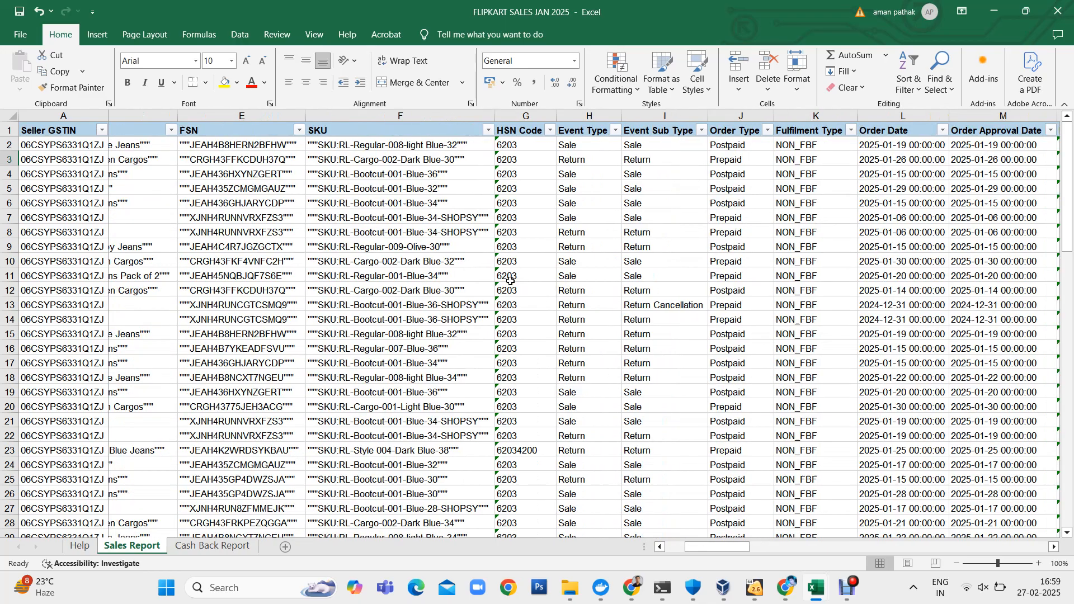
{"action": "scroll", "coordinate": [510, 280], "scroll_direction": "right", "scroll_amount": 4}
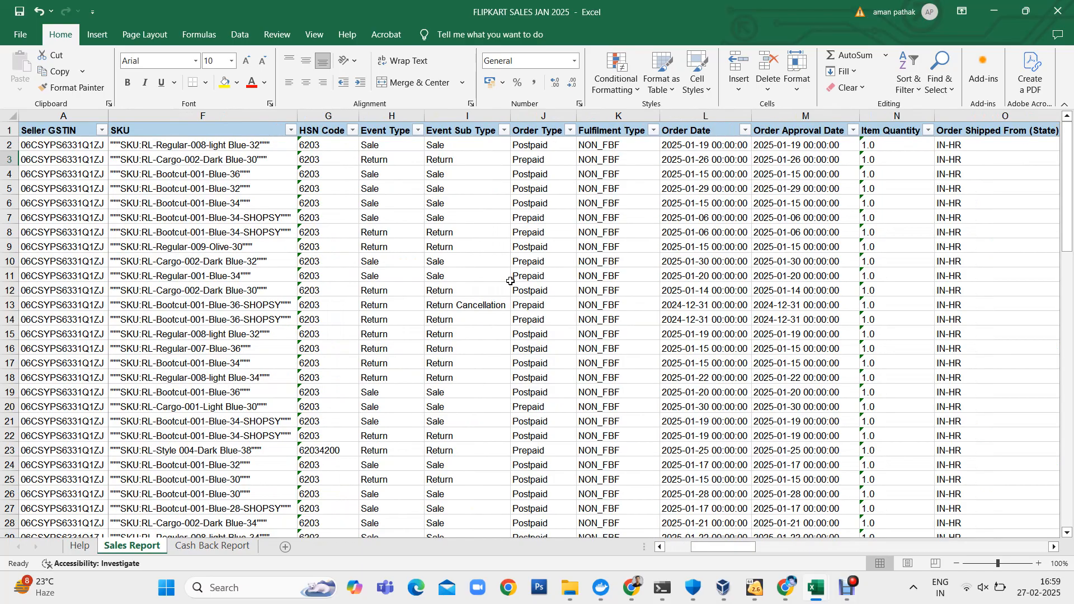
{"action": "scroll", "coordinate": [510, 281], "scroll_direction": "right", "scroll_amount": 4}
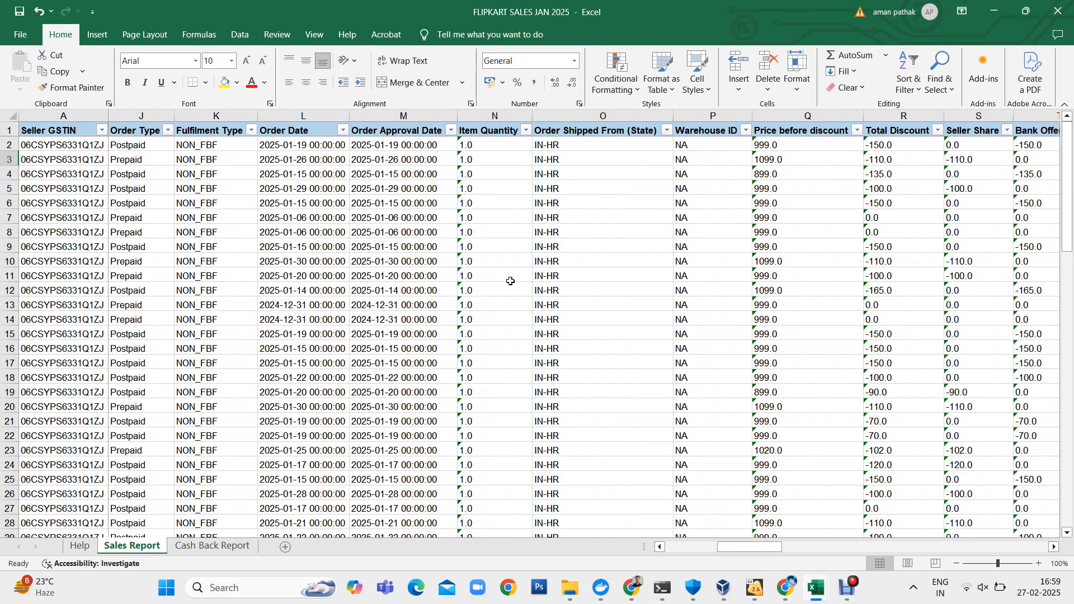
{"action": "scroll", "coordinate": [510, 281], "scroll_direction": "right", "scroll_amount": 5}
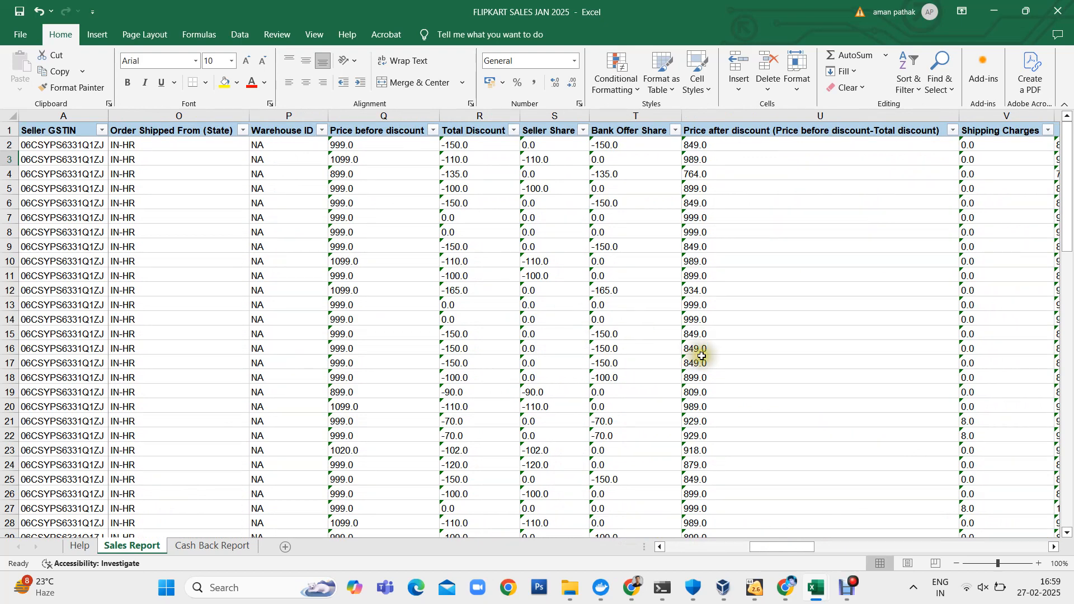
- Bring up the MTR_B2C January 2025 workbook
{"action": "mouse_move", "coordinate": [818, 585]}
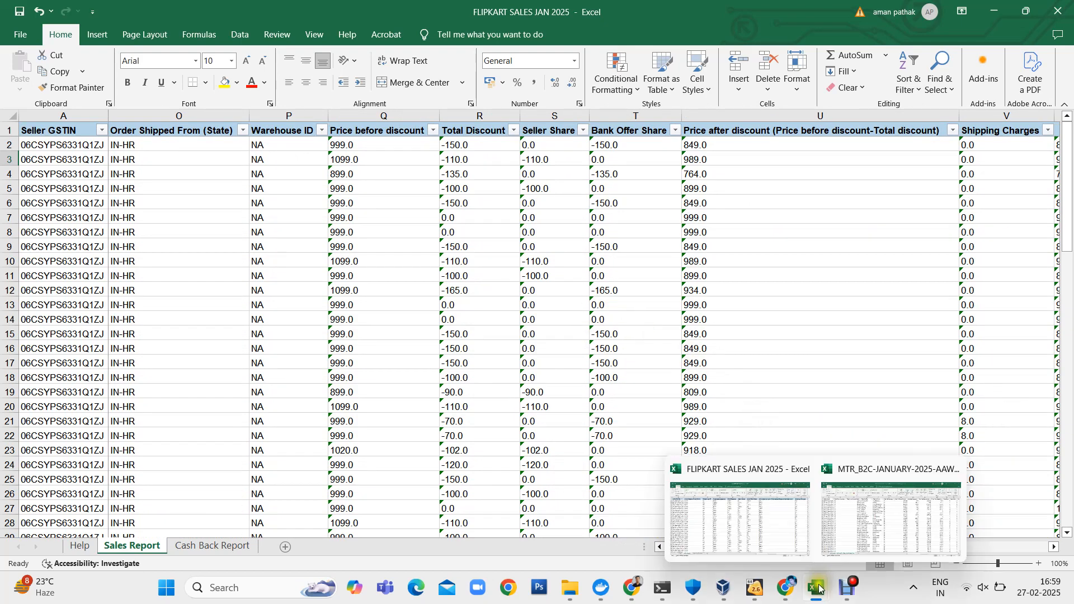
{"action": "left_click", "coordinate": [780, 511]}
{"action": "mouse_move", "coordinate": [810, 587]}
{"action": "left_click", "coordinate": [856, 520]}
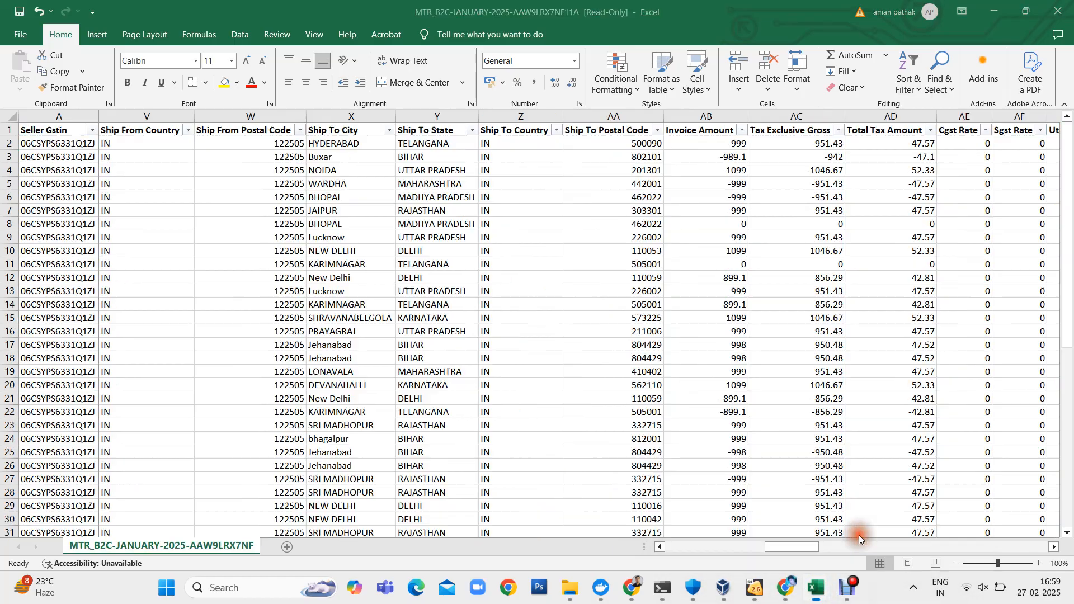
- Switch to the GST portal in Chrome and open the January GSTR-1 return with its record detail sections
{"action": "left_click", "coordinate": [789, 591]}
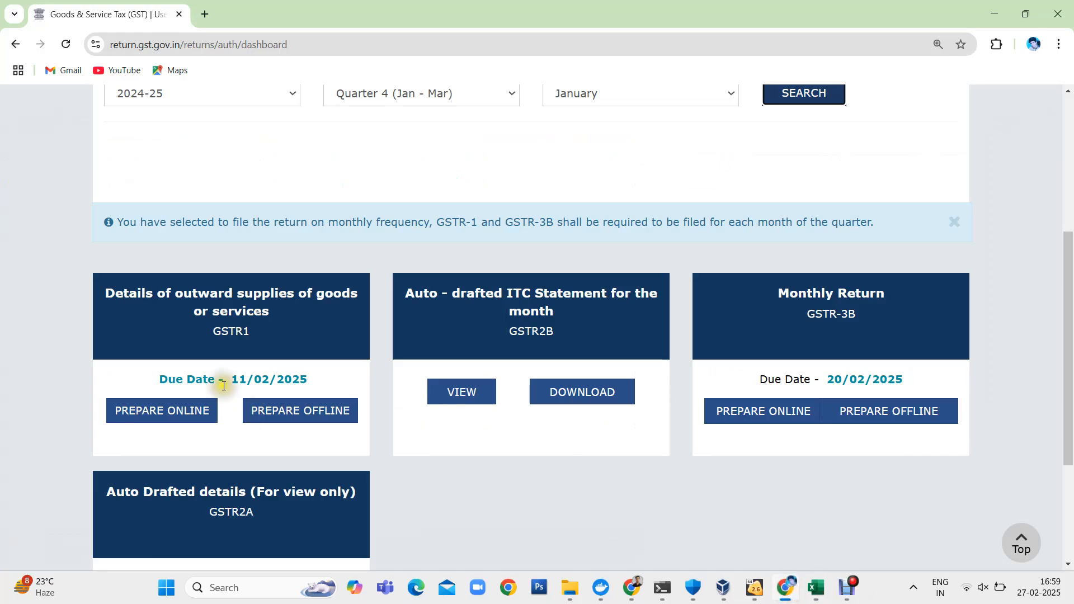
{"action": "left_click", "coordinate": [222, 340]}
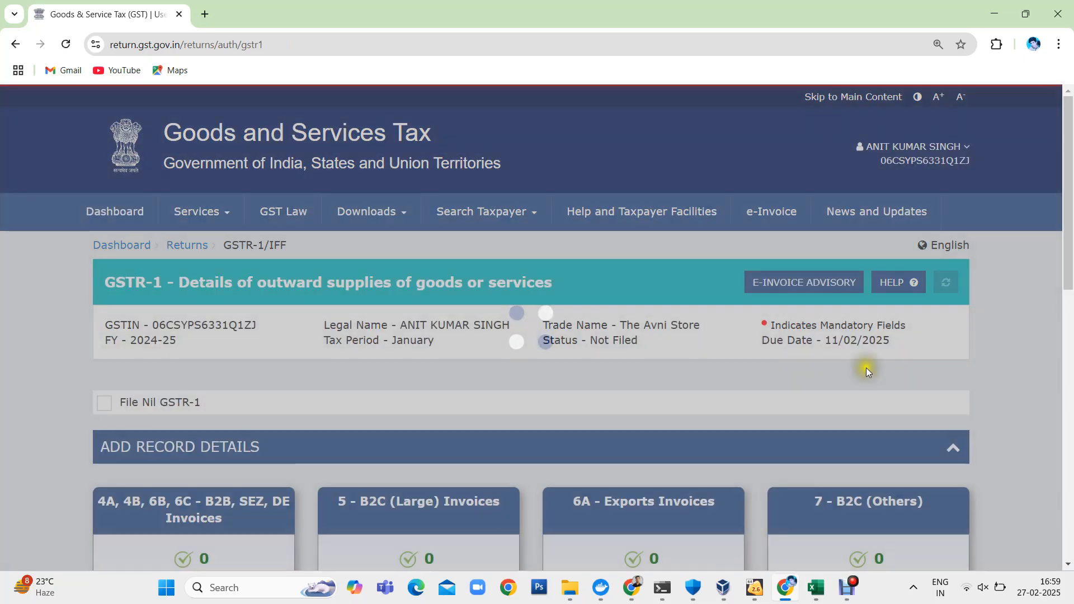
{"action": "scroll", "coordinate": [949, 390], "scroll_direction": "down", "scroll_amount": 4}
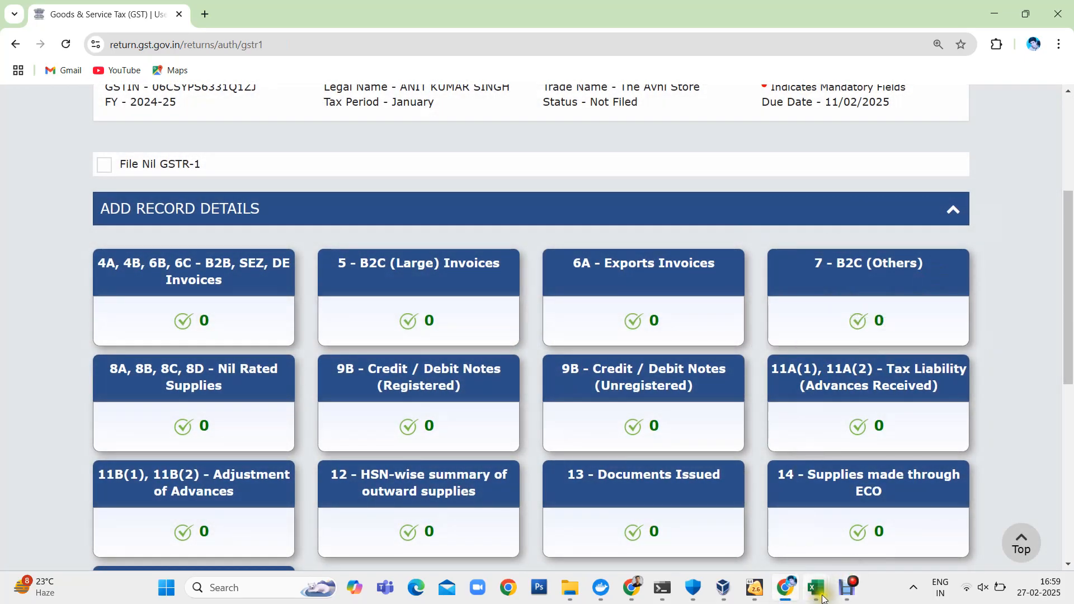
{"action": "mouse_move", "coordinate": [822, 598]}
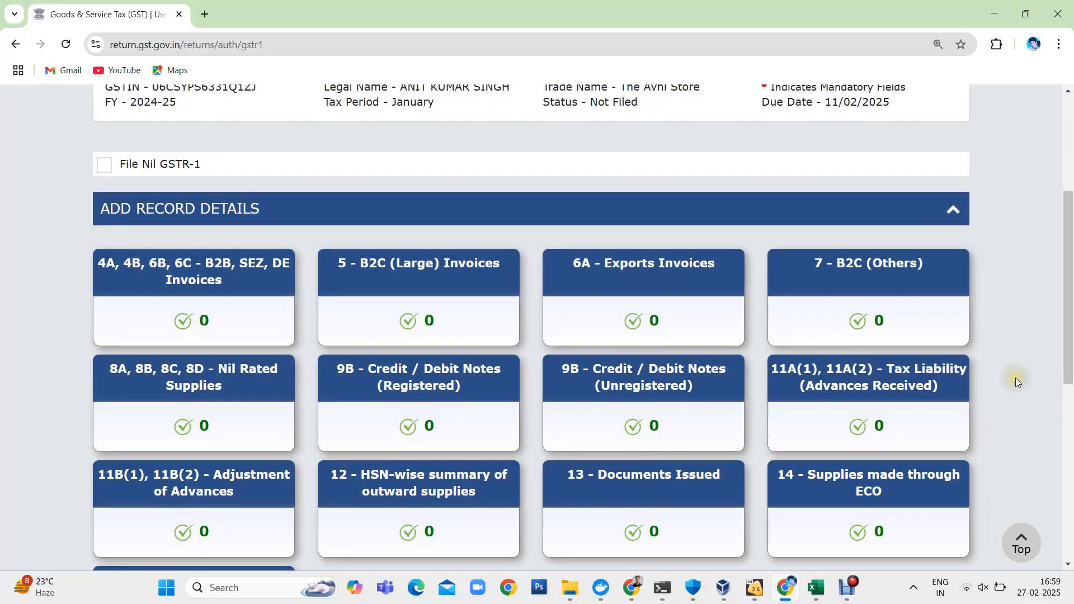
- Start adding a record under 7 - B2C (Others) and look through the place-of-supply state options
{"action": "left_click", "coordinate": [906, 286]}
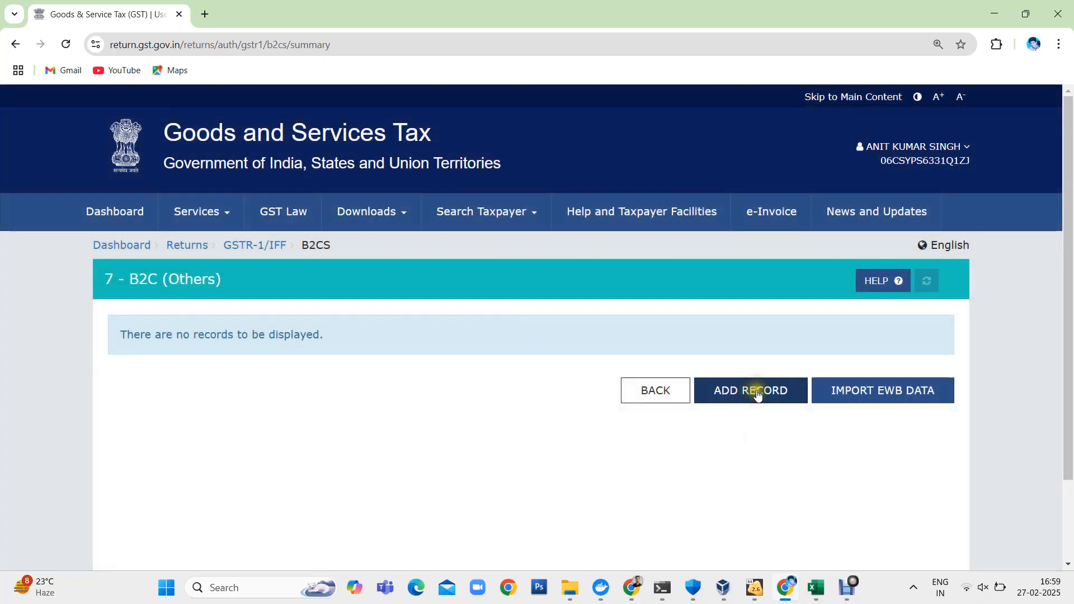
{"action": "left_click", "coordinate": [757, 395]}
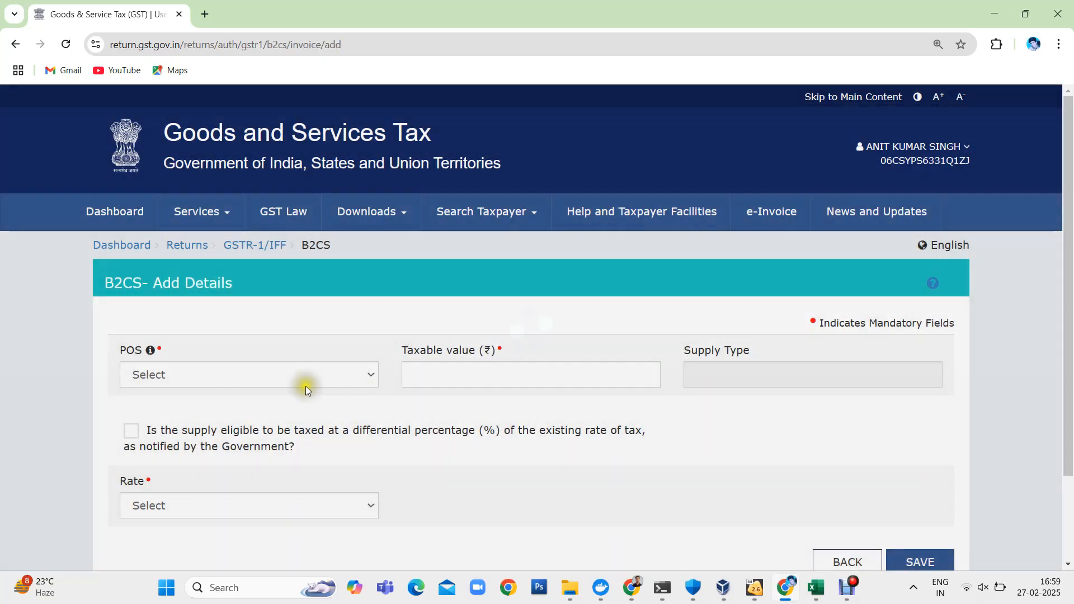
{"action": "left_click", "coordinate": [308, 386]}
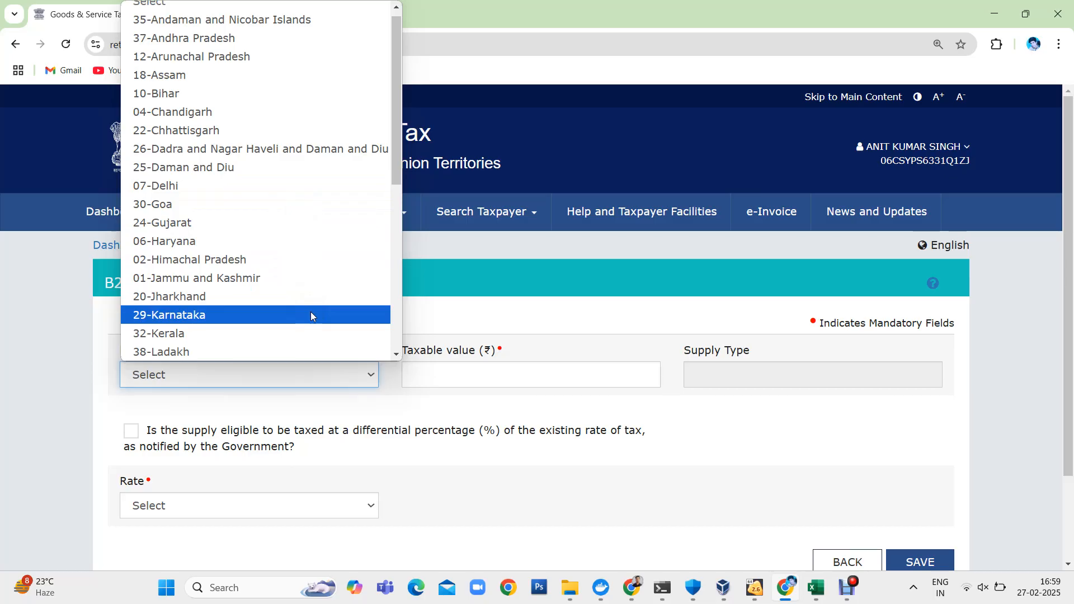
{"action": "scroll", "coordinate": [454, 321], "scroll_direction": "down", "scroll_amount": 2}
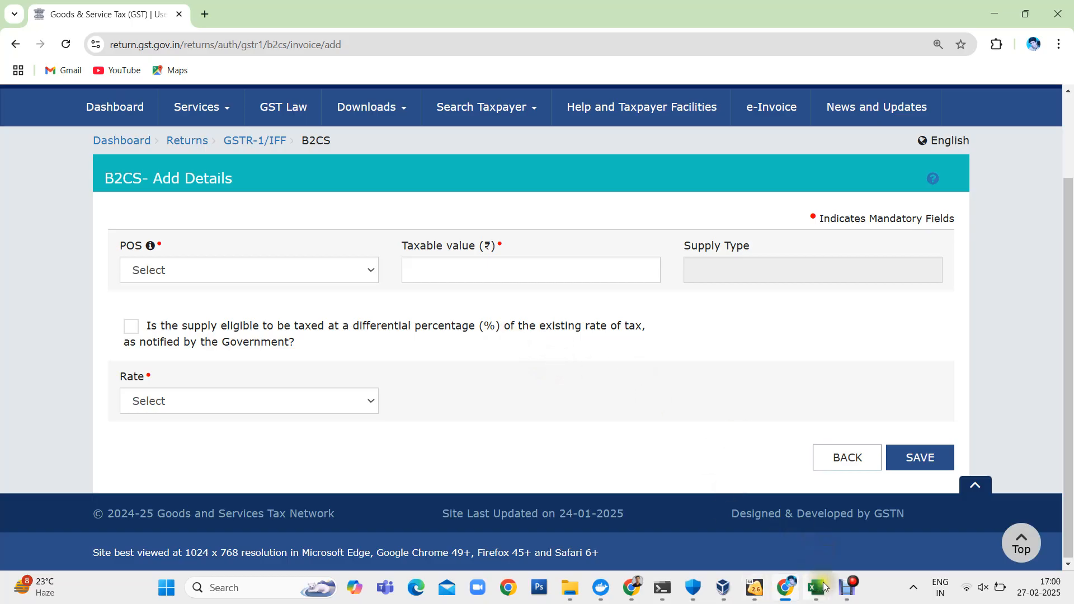
- Switch to the MTR_B2C January 2025 workbook in Excel and examine the Ship To State and invoice amount columns
{"action": "mouse_move", "coordinate": [816, 587]}
{"action": "mouse_move", "coordinate": [756, 512]}
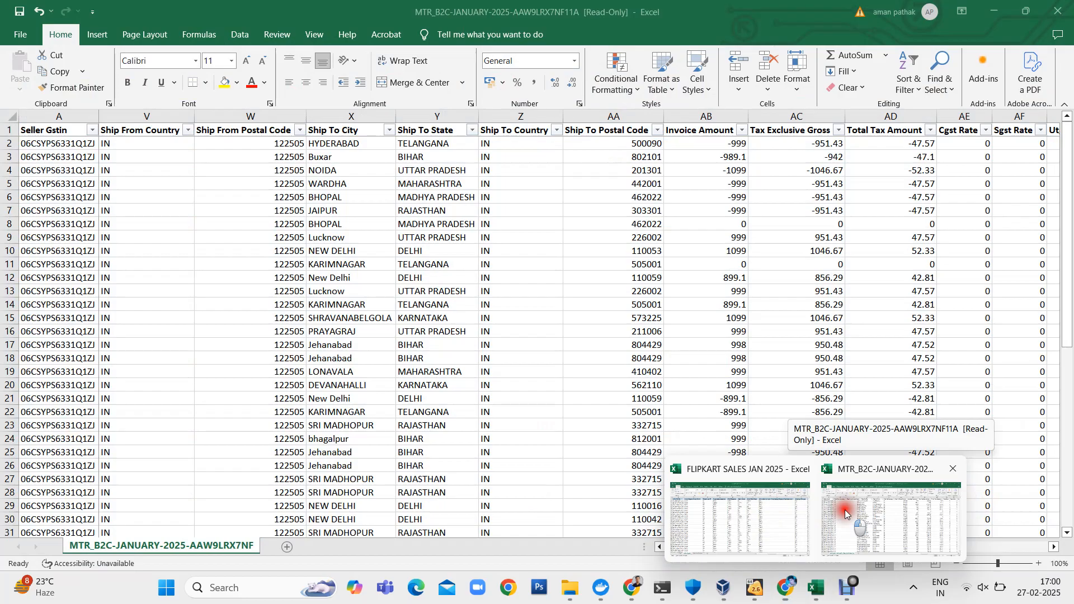
{"action": "left_click", "coordinate": [844, 509]}
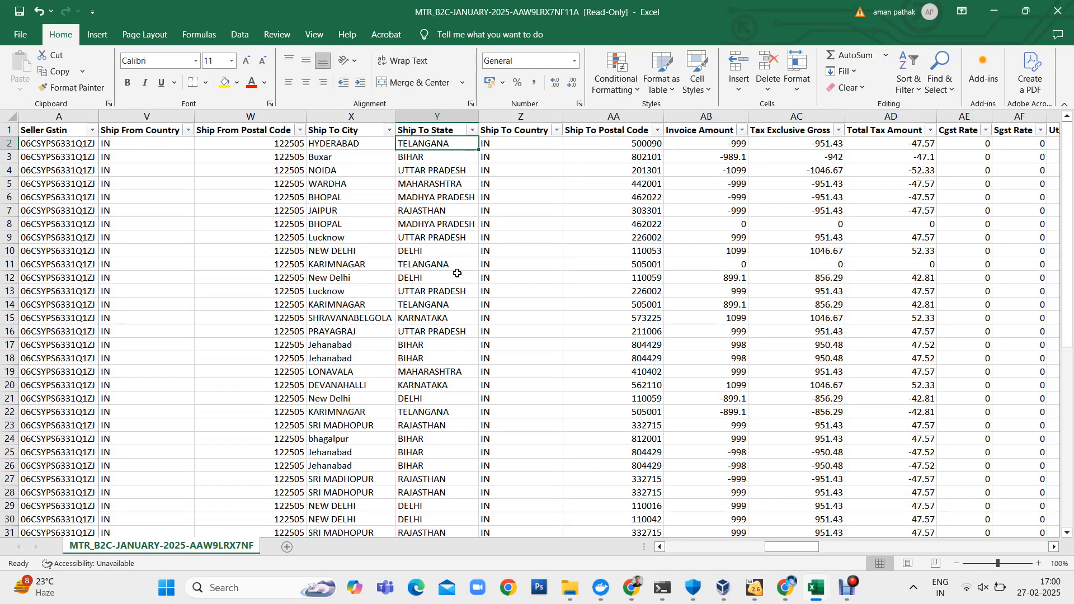
{"action": "scroll", "coordinate": [309, 266], "scroll_direction": "left", "scroll_amount": 5}
{"action": "scroll", "coordinate": [309, 266], "scroll_direction": "right", "scroll_amount": 3}
{"action": "scroll", "coordinate": [310, 266], "scroll_direction": "right", "scroll_amount": 4}
{"action": "left_click", "coordinate": [348, 130]}
{"action": "key", "text": "shift+Down"}
{"action": "key", "text": "shift+Down"}
{"action": "key", "text": "shift+Down"}
{"action": "key", "text": "shift+Down"}
{"action": "key", "text": "shift+Down"}
{"action": "key", "text": "shift+Down"}
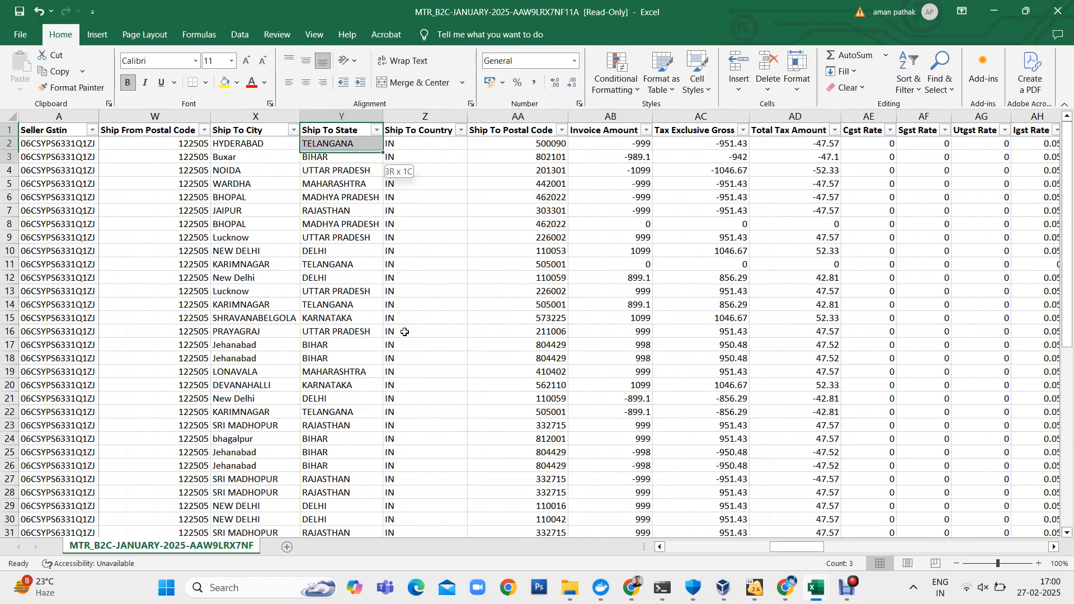
{"action": "key", "text": "shift+Down"}
{"action": "key", "text": "shift+Down"}
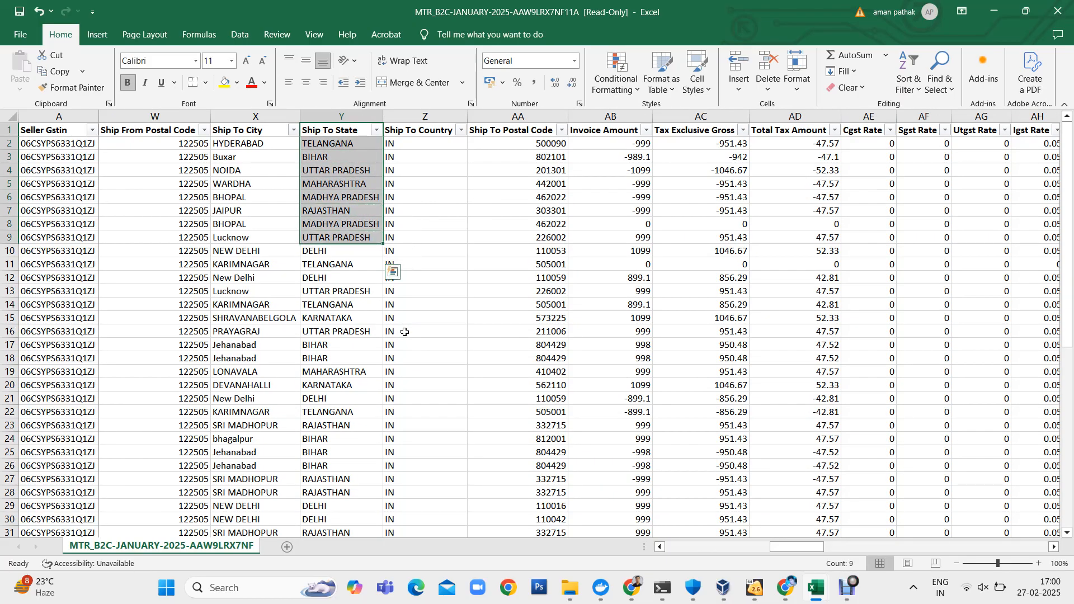
{"action": "key", "text": "shift+Right"}
{"action": "key", "text": "shift+Right"}
{"action": "key", "text": "shift+Right"}
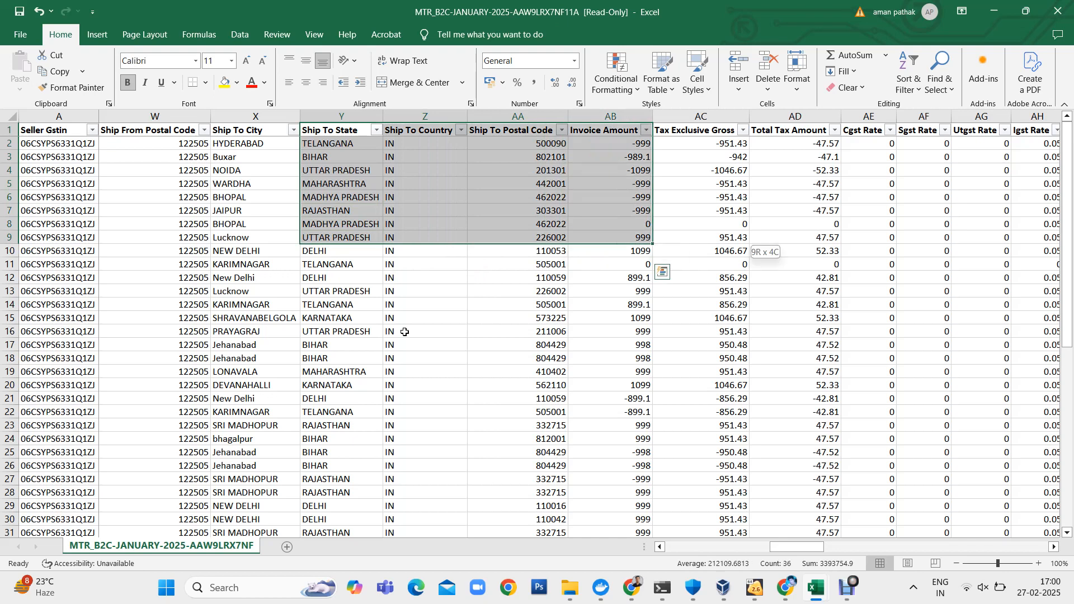
{"action": "key", "text": "shift+Right"}
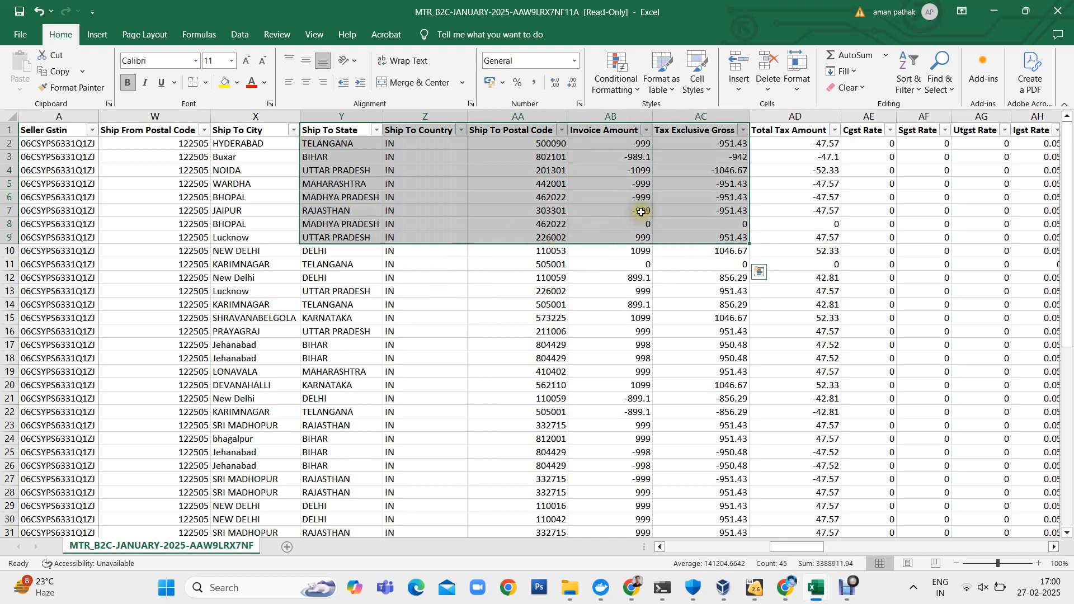
{"action": "left_click", "coordinate": [706, 115]}
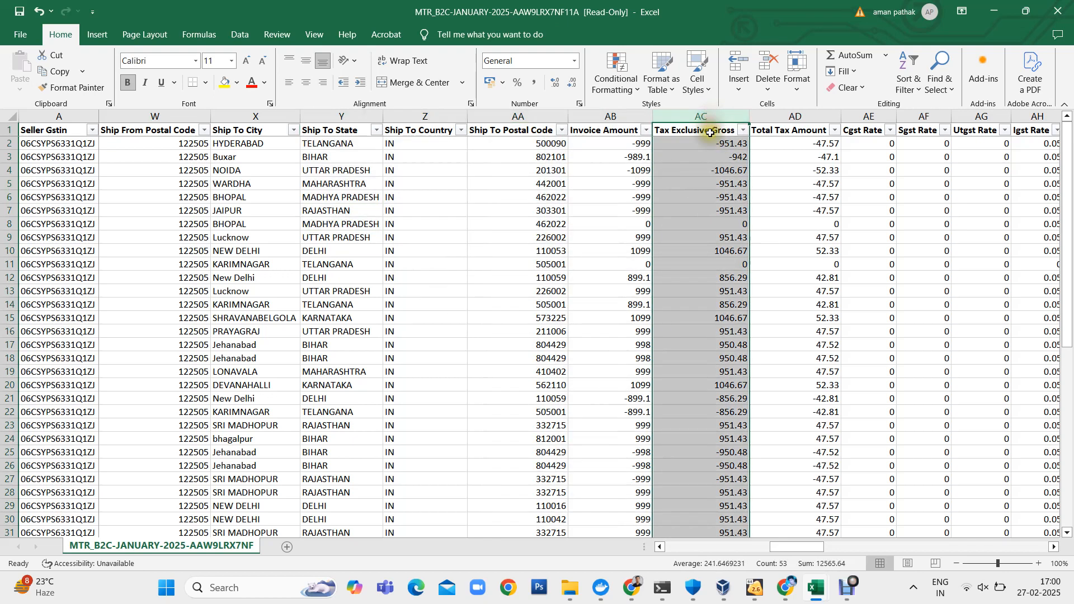
- Create a PivotTable on a new sheet from columns Ship To State through Tax Exclusive Gross, summing Tax Exclusive Gross by Ship To State
{"action": "left_click", "coordinate": [319, 132]}
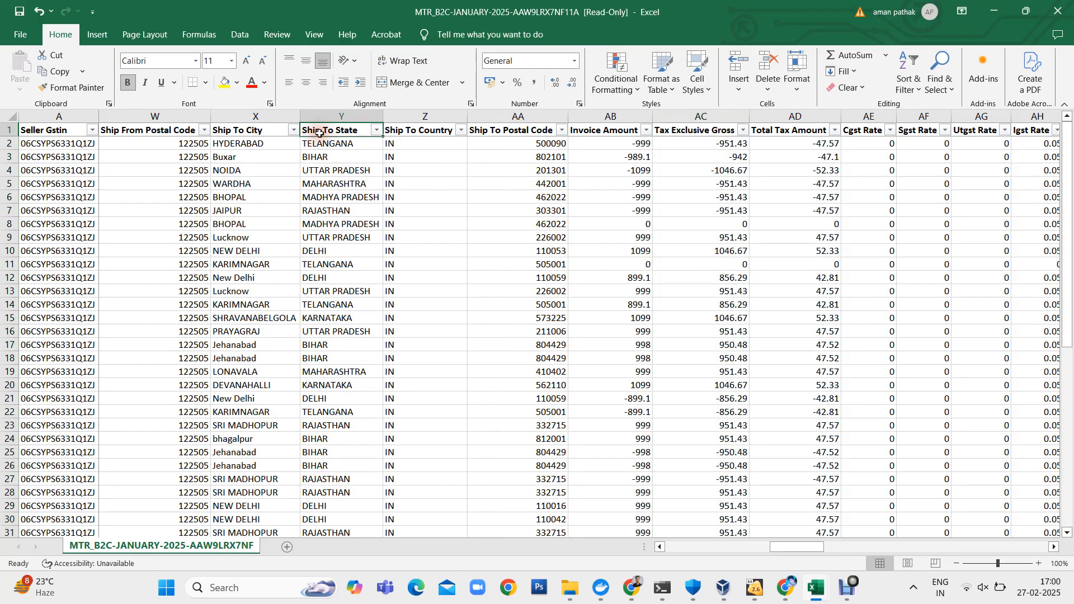
{"action": "key", "text": "shift+Right"}
{"action": "key", "text": "shift+Right"}
{"action": "key", "text": "shift+Right"}
{"action": "key", "text": "shift+Right"}
{"action": "key", "text": "ctrl+shift+Down"}
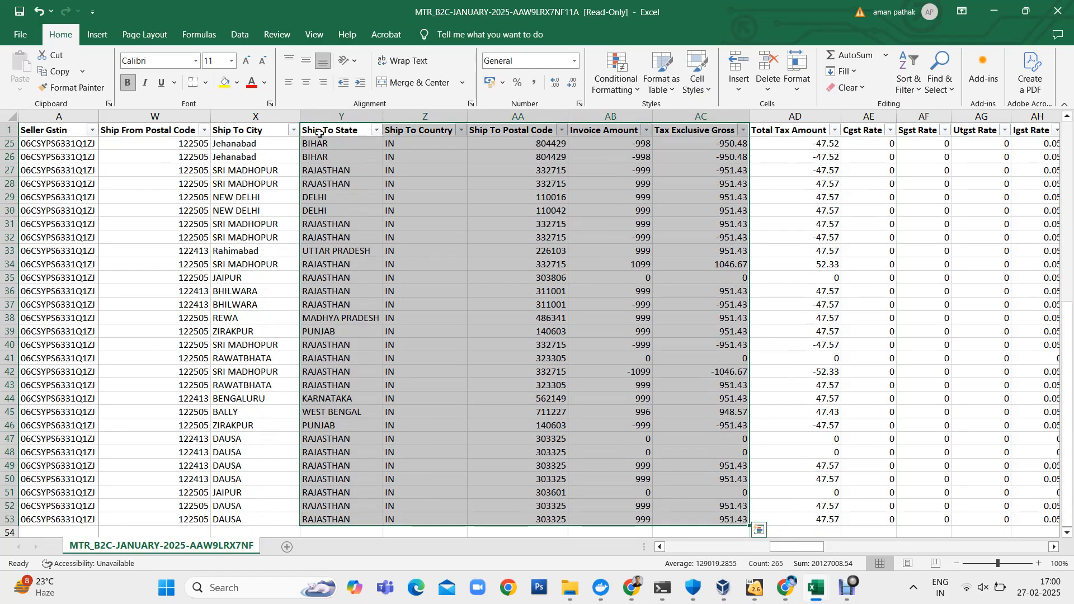
{"action": "left_click", "coordinate": [98, 35]}
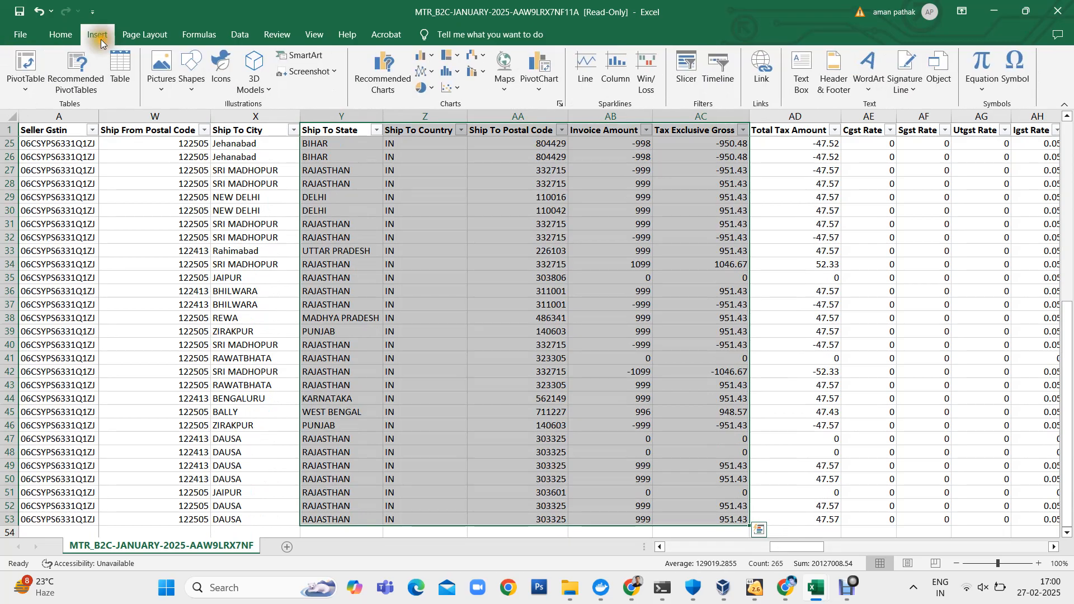
{"action": "left_click", "coordinate": [22, 65]}
{"action": "left_click", "coordinate": [631, 372]}
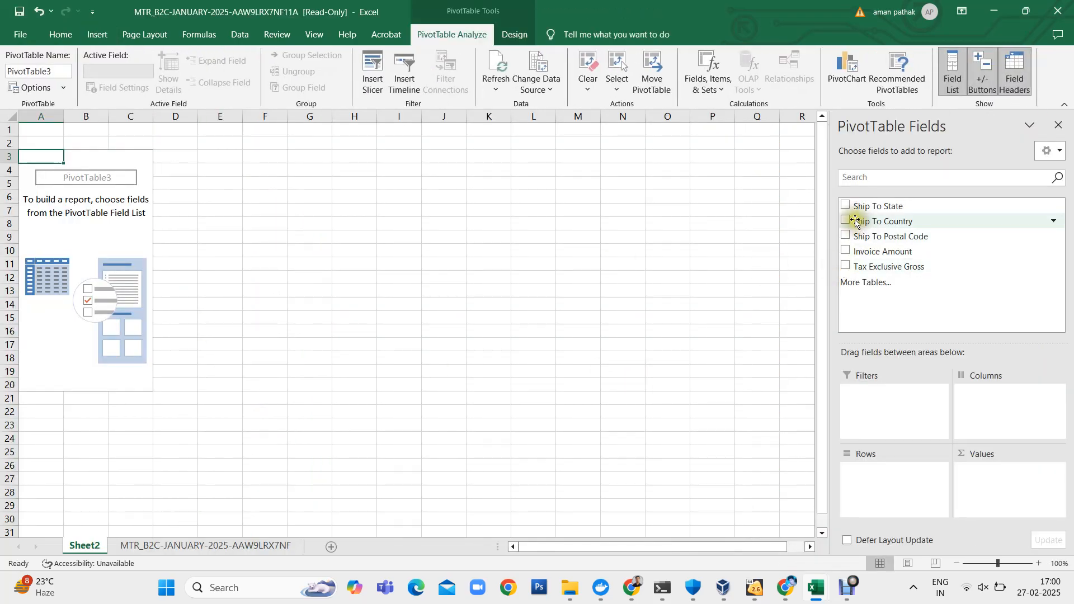
{"action": "left_click", "coordinate": [845, 205]}
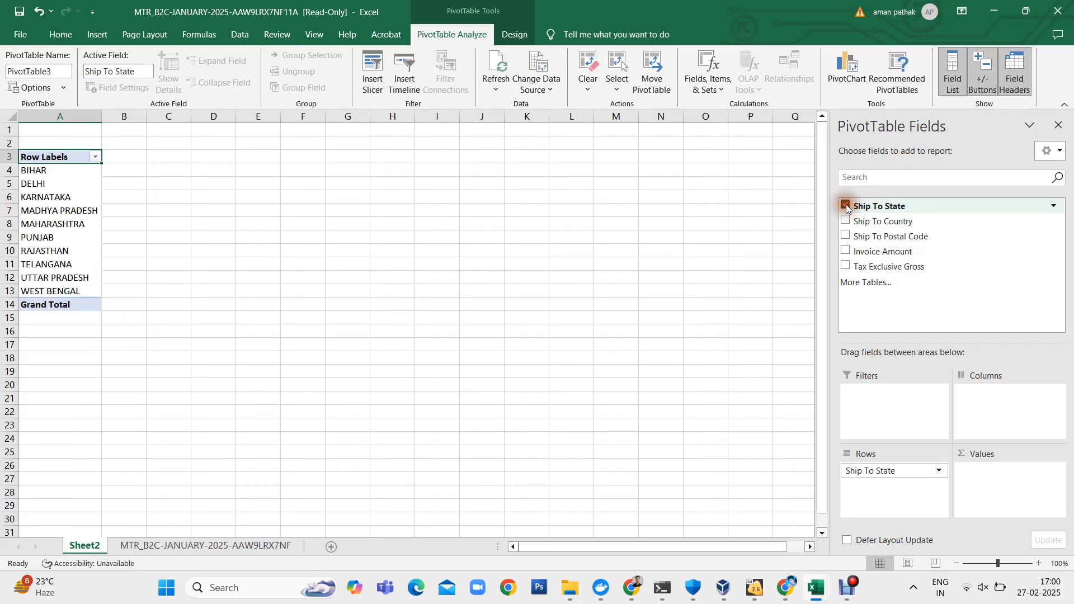
{"action": "left_click", "coordinate": [845, 266]}
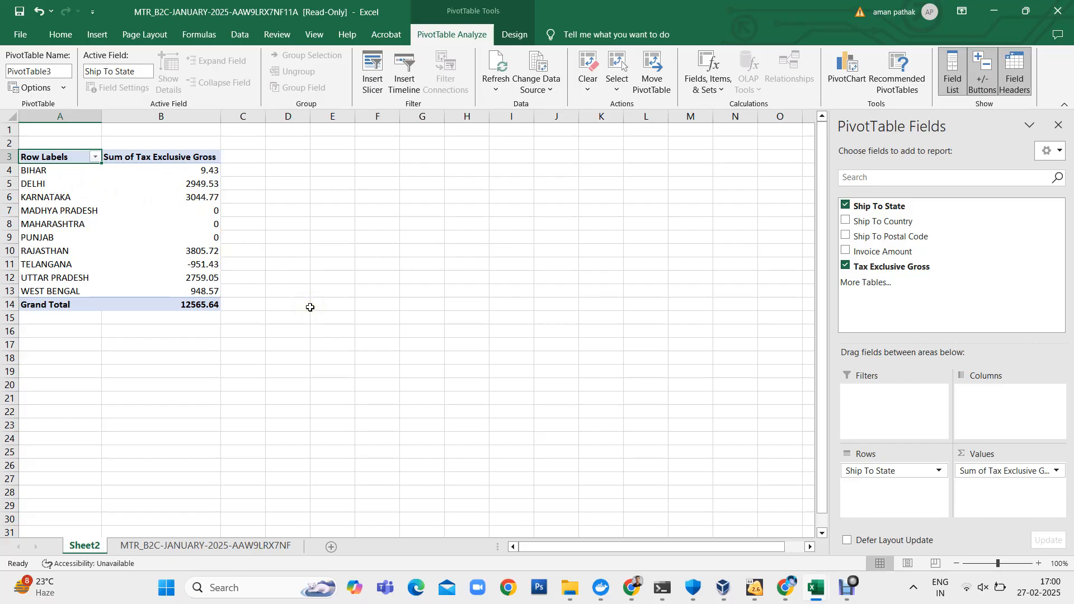
- Check the source data sheet against the pivot summary and review the taxable totals for each state
{"action": "left_click", "coordinate": [230, 549]}
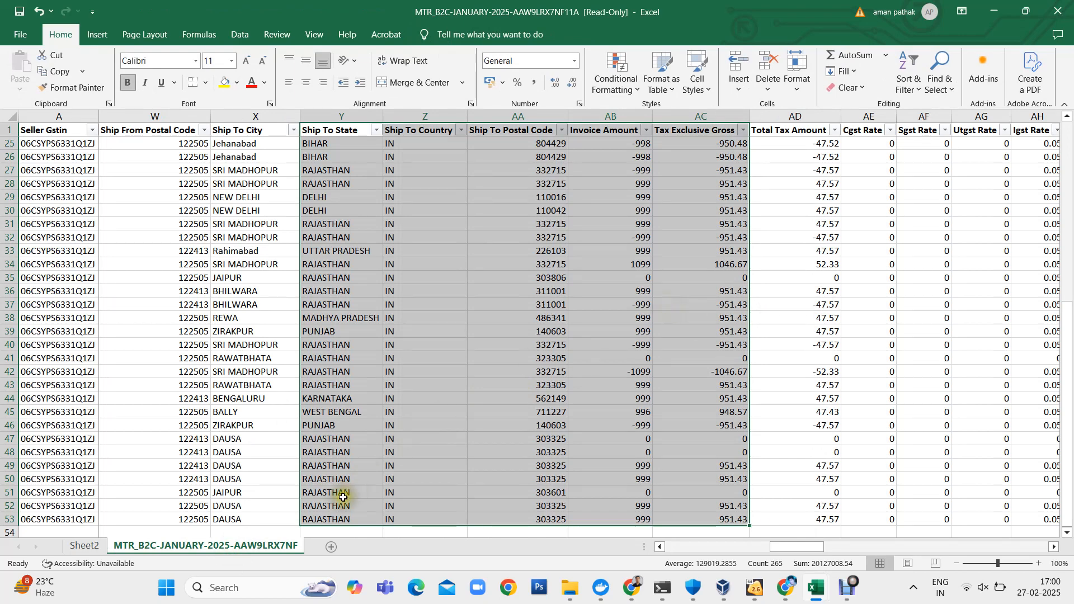
{"action": "left_click", "coordinate": [85, 546]}
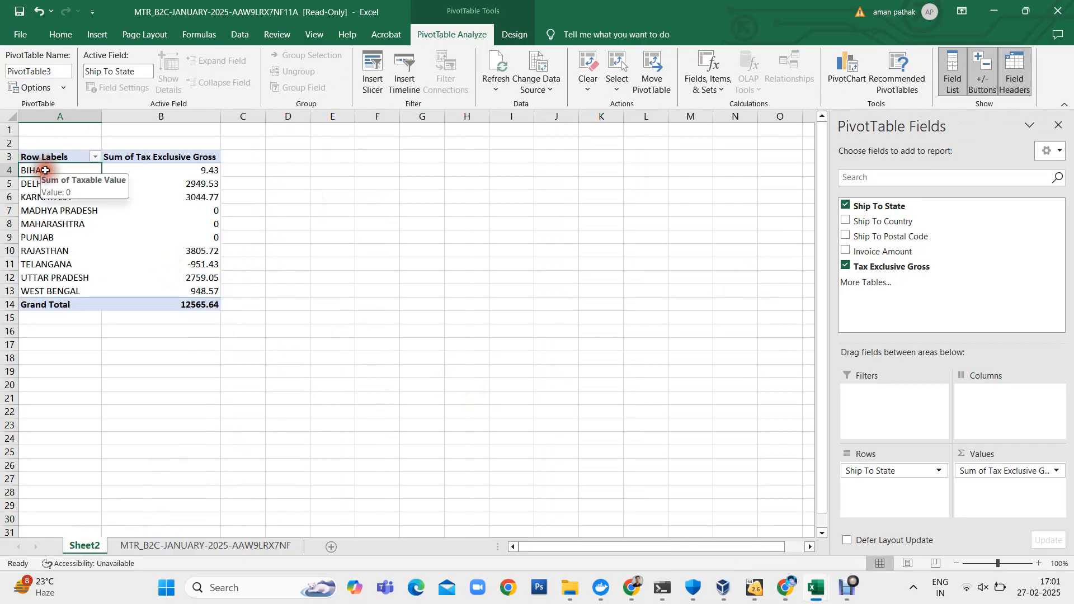
{"action": "left_click", "coordinate": [30, 182]}
{"action": "left_click", "coordinate": [30, 188]}
{"action": "left_click", "coordinate": [34, 193]}
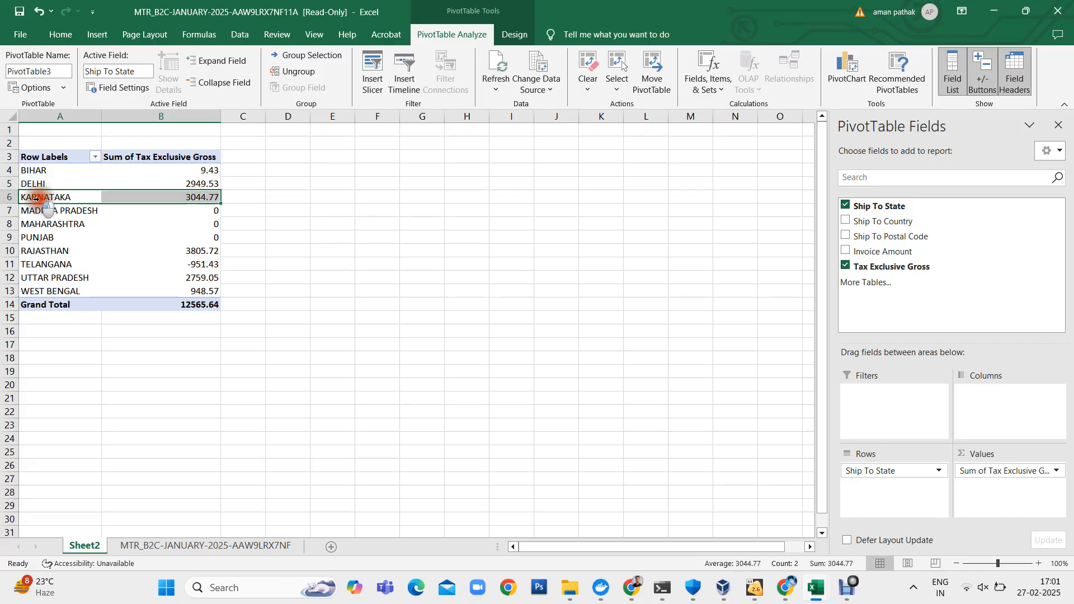
{"action": "left_click", "coordinate": [338, 251]}
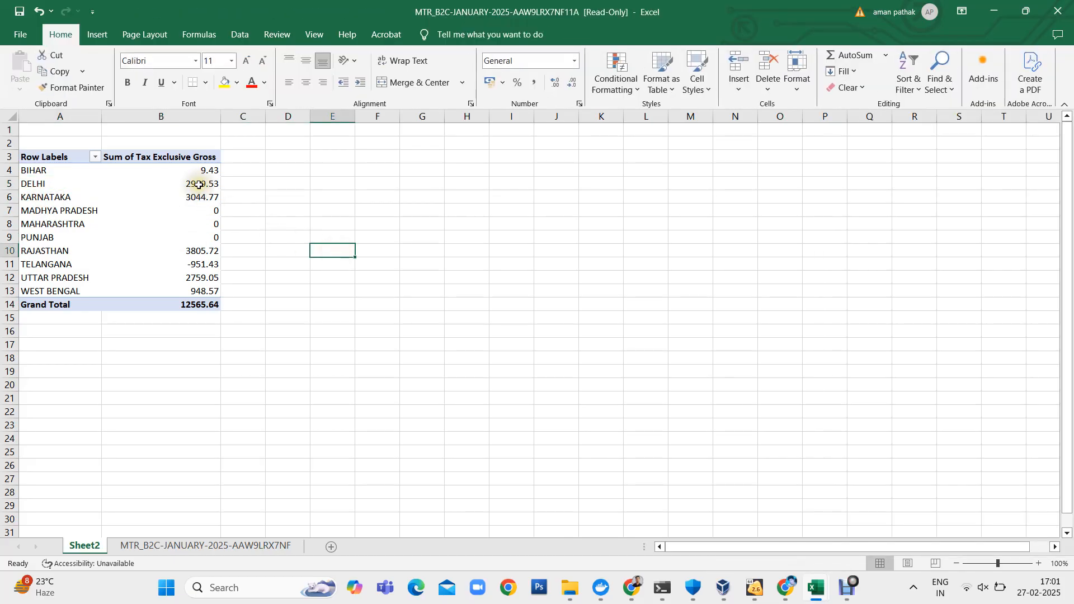
{"action": "mouse_move", "coordinate": [796, 594]}
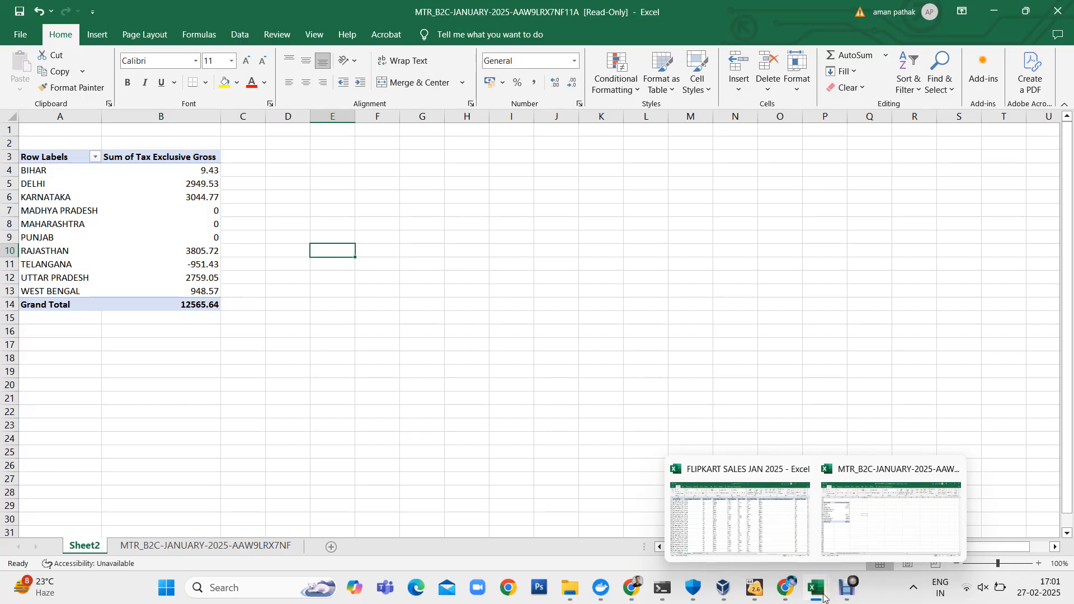
{"action": "left_click", "coordinate": [858, 506]}
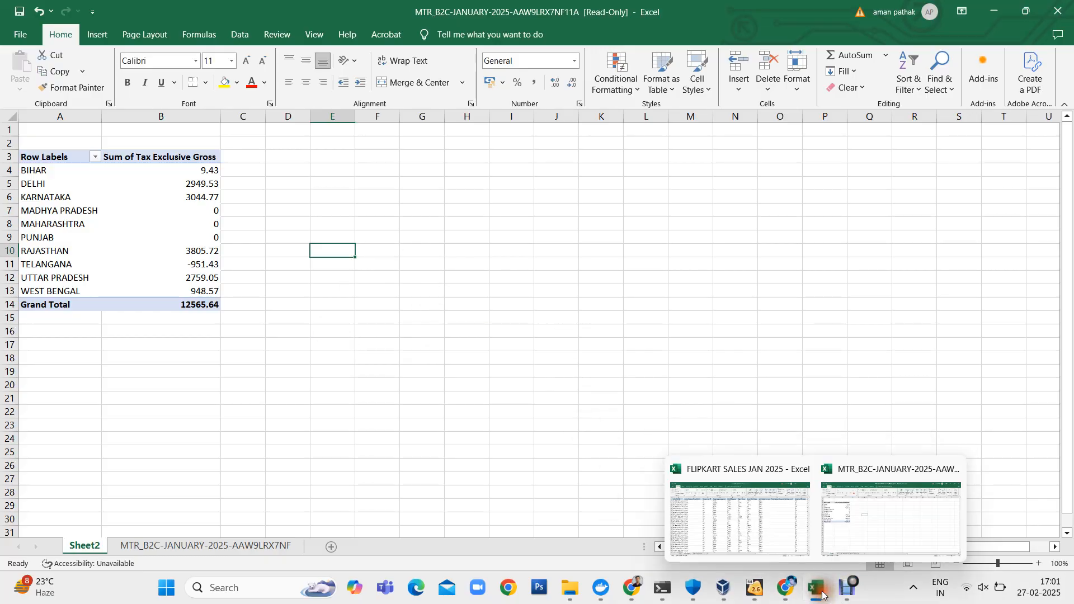
- Switch to the FLIPKART SALES JAN 2025 workbook and examine the Sales Report's invoice amount, billing state and taxable value columns
{"action": "left_click", "coordinate": [746, 503]}
{"action": "scroll", "coordinate": [441, 321], "scroll_direction": "right", "scroll_amount": 5}
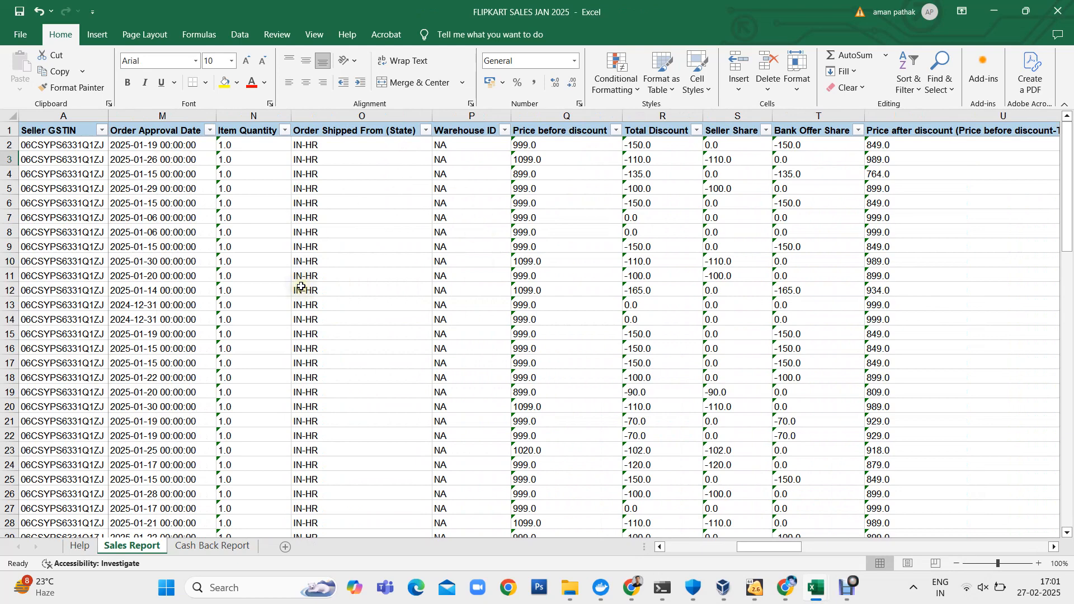
{"action": "scroll", "coordinate": [301, 287], "scroll_direction": "left", "scroll_amount": 3}
{"action": "scroll", "coordinate": [301, 287], "scroll_direction": "left", "scroll_amount": 4}
{"action": "scroll", "coordinate": [301, 287], "scroll_direction": "right", "scroll_amount": 3}
{"action": "scroll", "coordinate": [301, 286], "scroll_direction": "right", "scroll_amount": 10}
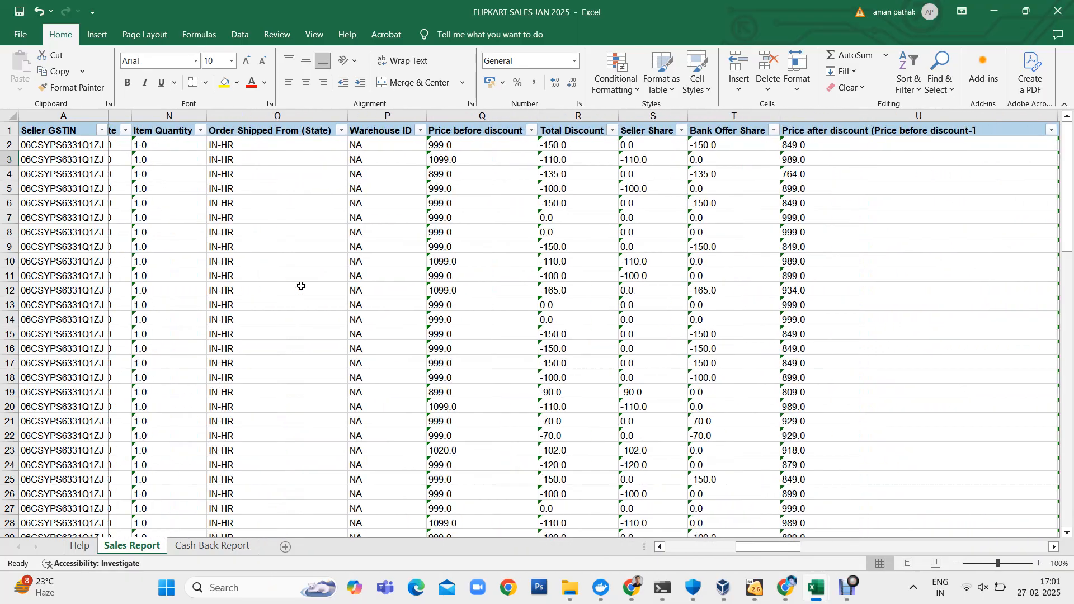
{"action": "scroll", "coordinate": [301, 286], "scroll_direction": "right", "scroll_amount": 2}
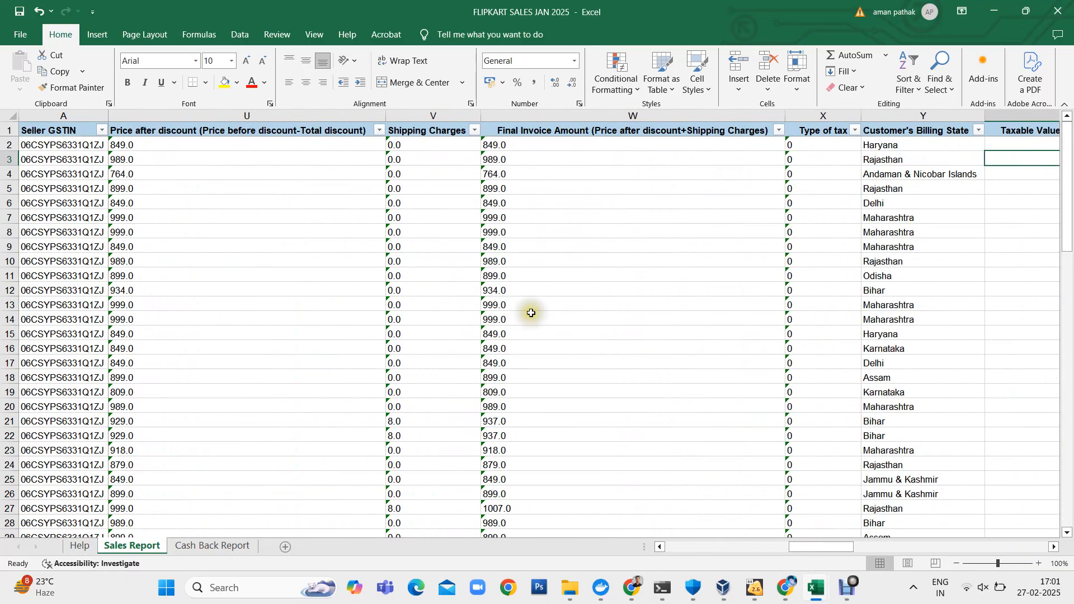
{"action": "scroll", "coordinate": [529, 309], "scroll_direction": "right", "scroll_amount": 2}
{"action": "left_click", "coordinate": [618, 147]}
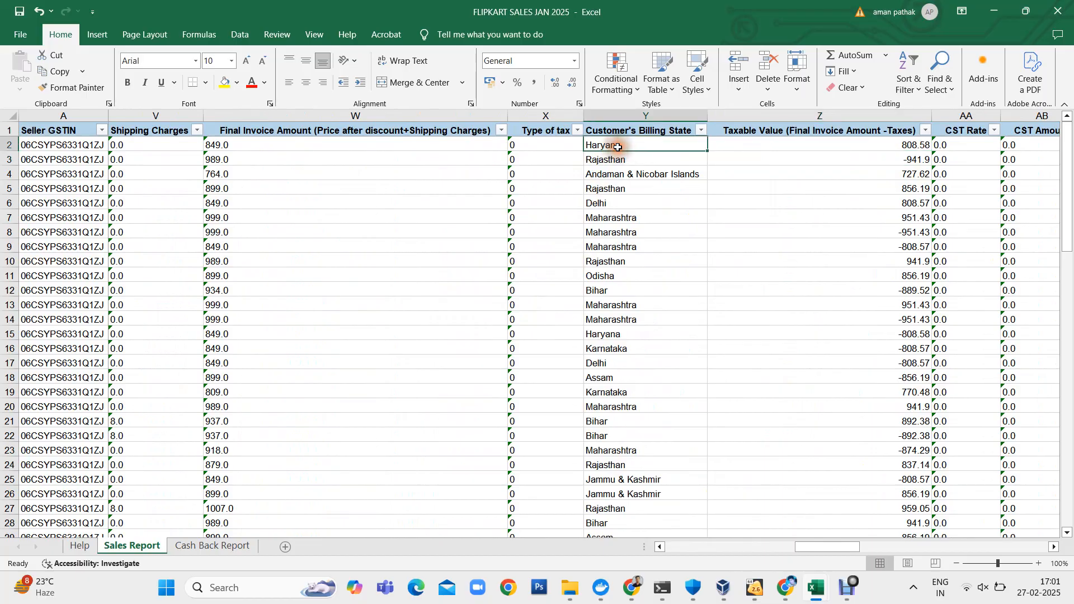
{"action": "key", "text": "Up"}
{"action": "key", "text": "shift+Right"}
{"action": "key", "text": "ctrl+shift+Down"}
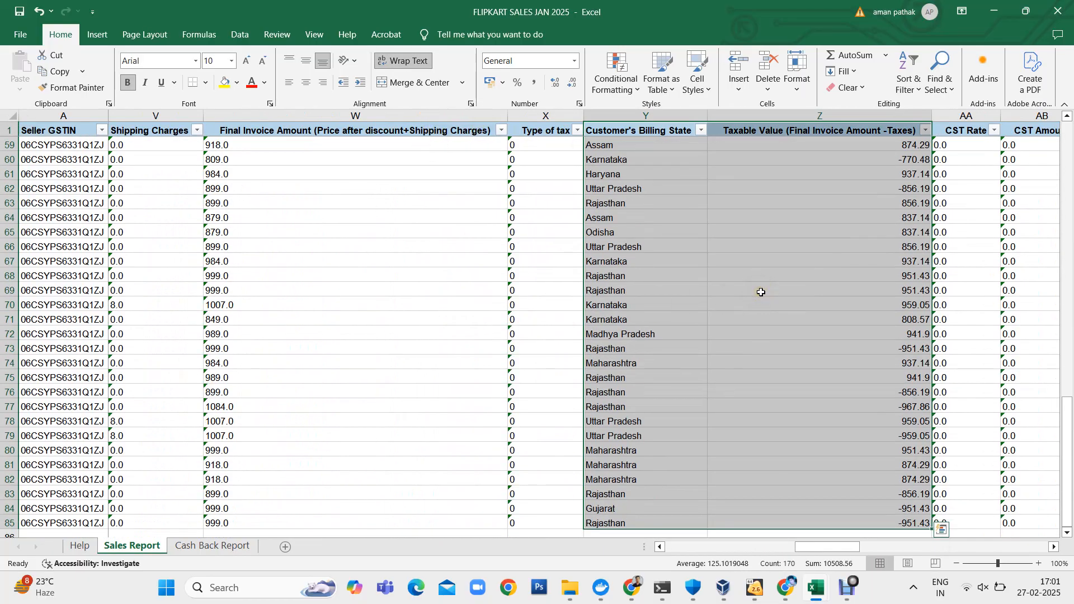
{"action": "scroll", "coordinate": [761, 292], "scroll_direction": "left", "scroll_amount": 1}
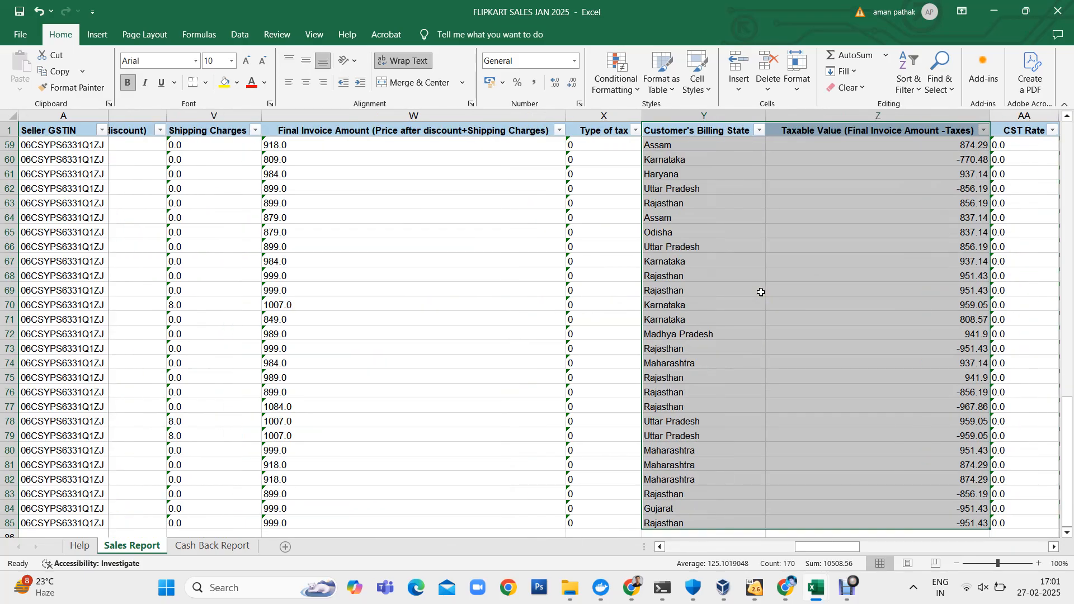
{"action": "scroll", "coordinate": [761, 292], "scroll_direction": "right", "scroll_amount": 1}
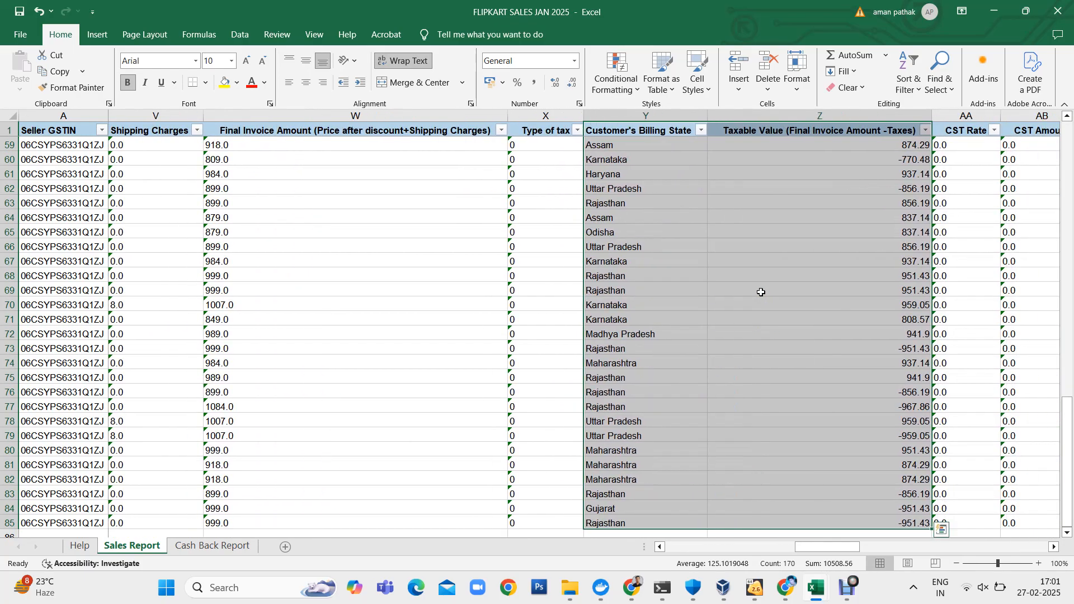
- Filter the Sales Report's IGST Rate column to exclude the 12.0 rate
{"action": "scroll", "coordinate": [761, 292], "scroll_direction": "right", "scroll_amount": 3}
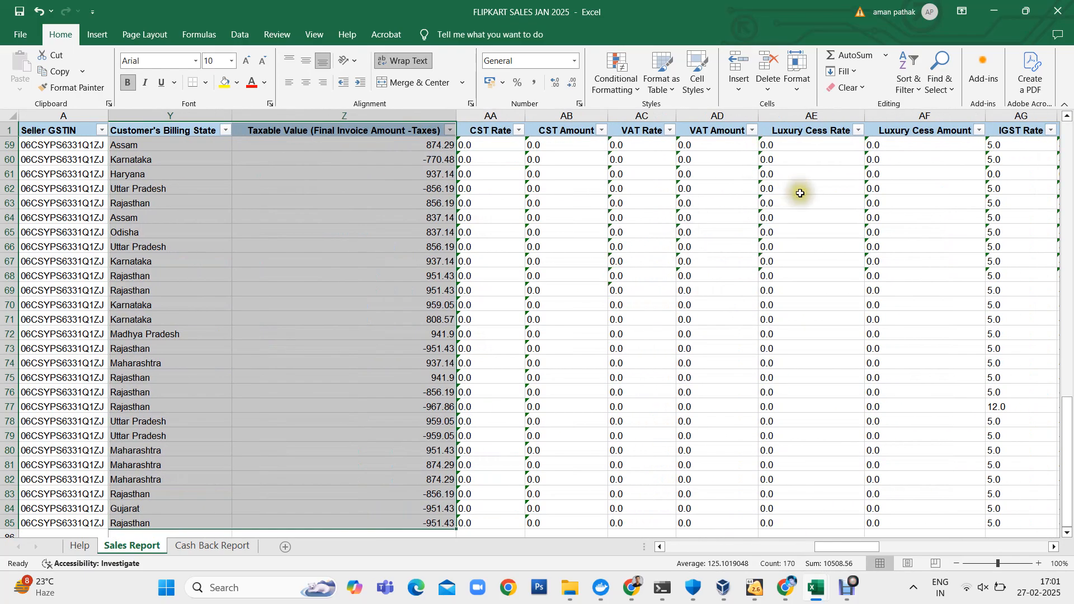
{"action": "left_click", "coordinate": [801, 193]}
{"action": "scroll", "coordinate": [801, 193], "scroll_direction": "right", "scroll_amount": 2}
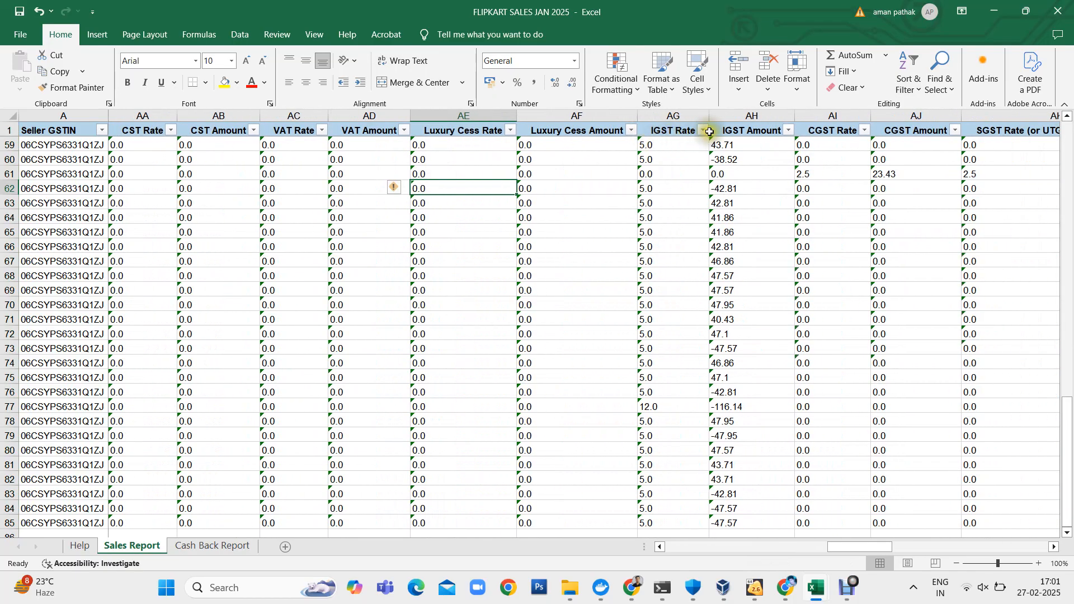
{"action": "left_click", "coordinate": [710, 131]}
{"action": "left_click", "coordinate": [704, 131]}
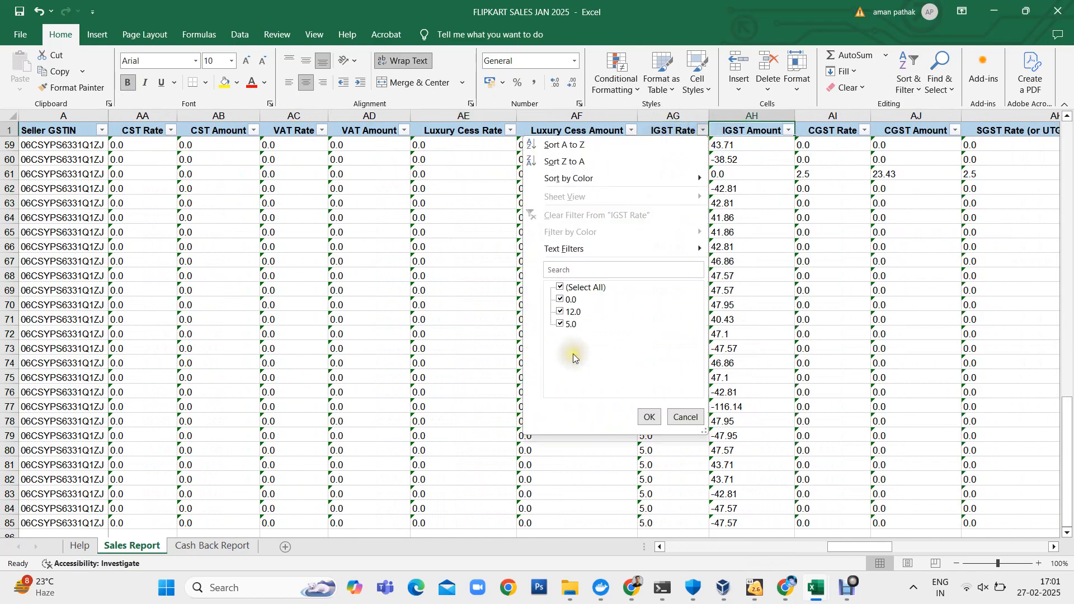
{"action": "left_click", "coordinate": [574, 316]}
{"action": "left_click", "coordinate": [649, 417]}
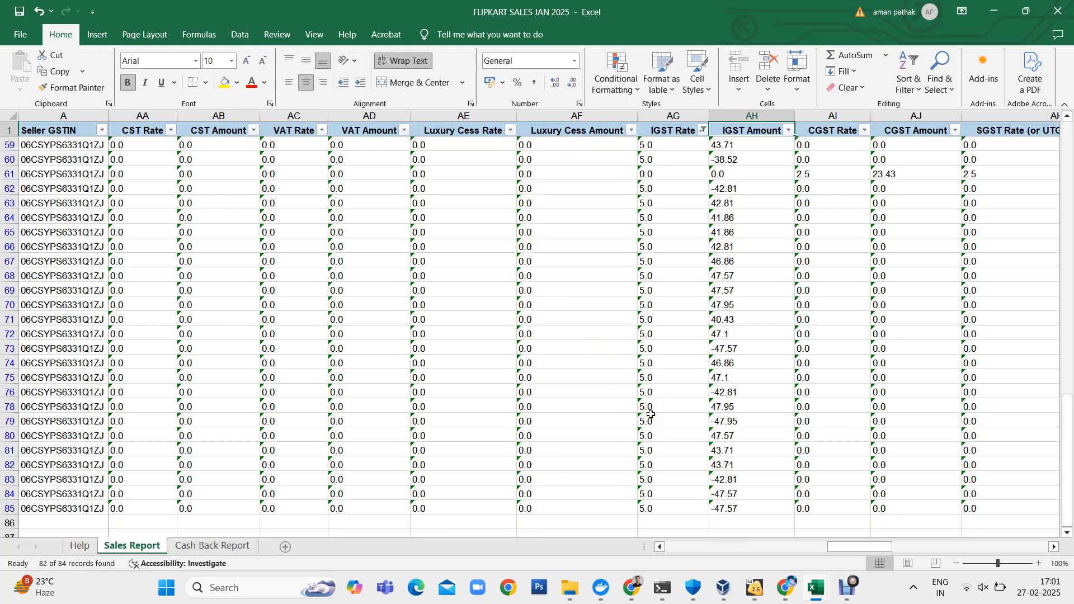
- Change the IGST Rate filter to show only the 12.0 rate records
{"action": "left_click", "coordinate": [650, 414]}
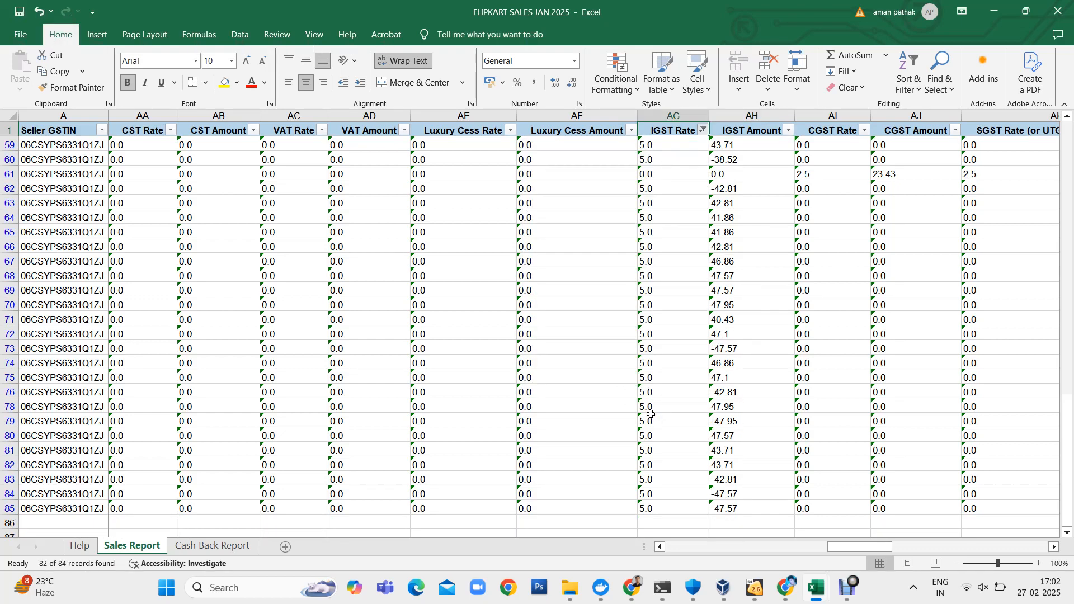
{"action": "key", "text": "alt+Down"}
{"action": "key", "text": "Down"}
{"action": "key", "text": "Down"}
{"action": "key", "text": "Down"}
{"action": "key", "text": "Down"}
{"action": "key", "text": "Down"}
{"action": "key", "text": "Down"}
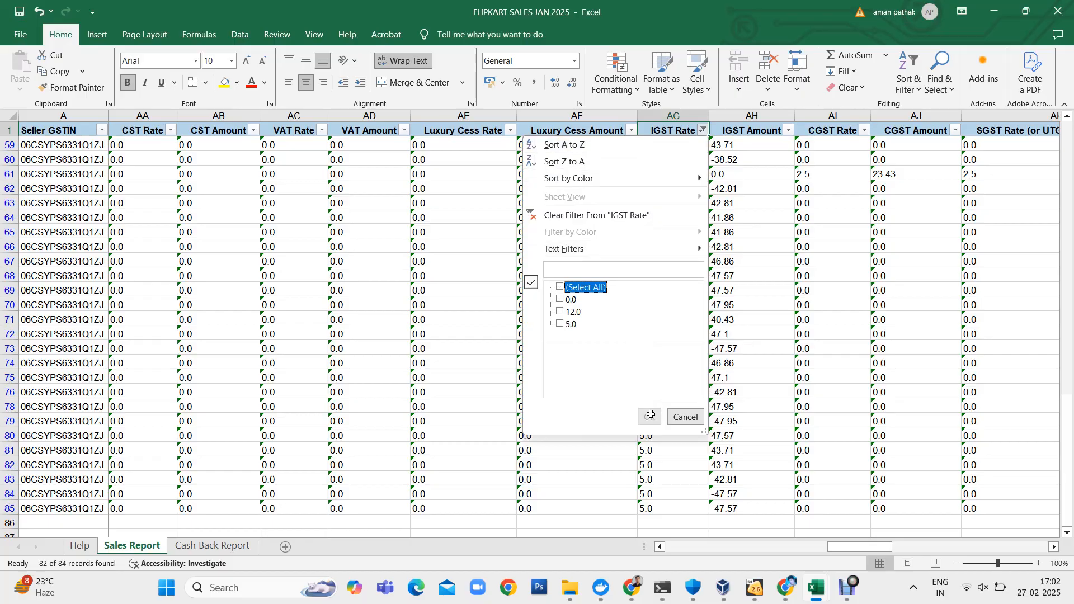
{"action": "key", "text": "Return"}
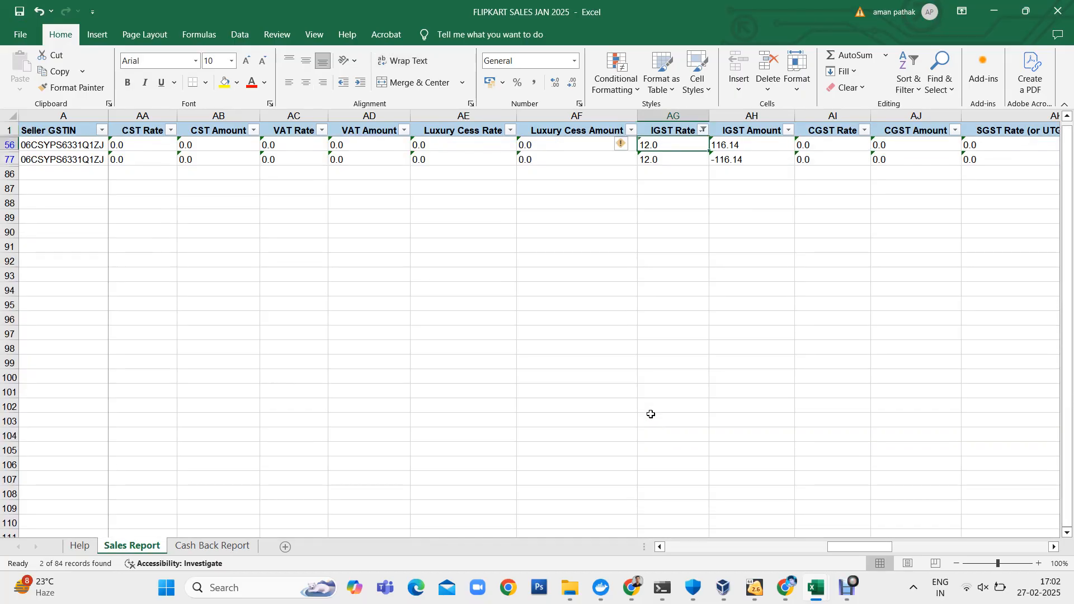
- Check the IGST amounts, billing states and taxable values of the 12.0 rate records
{"action": "key", "text": "Right"}
{"action": "key", "text": "shift+Down"}
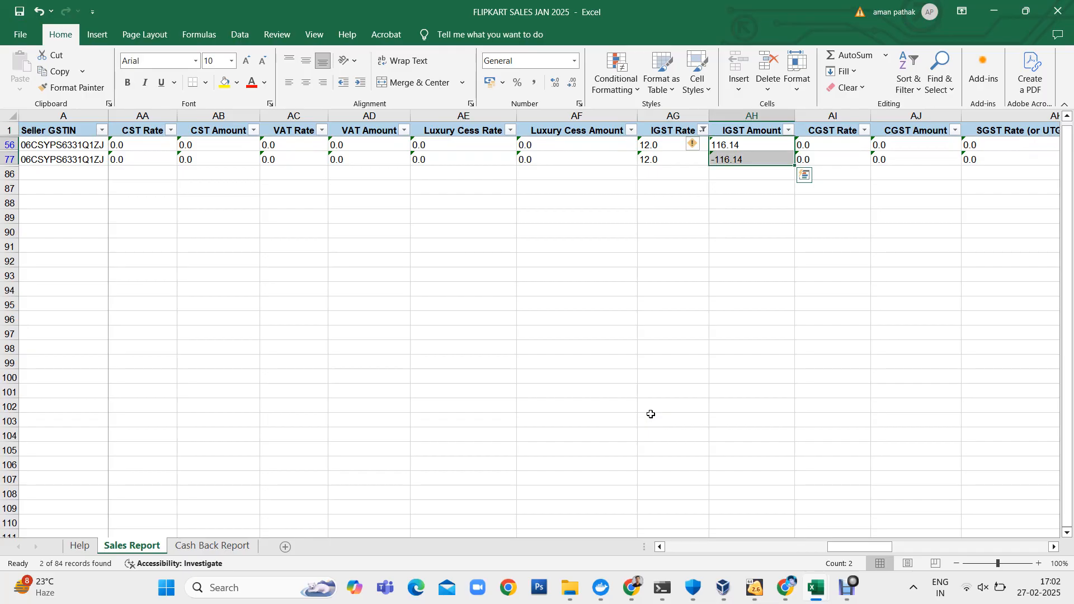
{"action": "key", "text": "Left"}
{"action": "key", "text": "Left"}
{"action": "key", "text": "Left"}
{"action": "key", "text": "Left"}
{"action": "key", "text": "Left"}
{"action": "key", "text": "Left"}
{"action": "key", "text": "Left"}
{"action": "key", "text": "Left"}
{"action": "key", "text": "Left"}
{"action": "key", "text": "Left"}
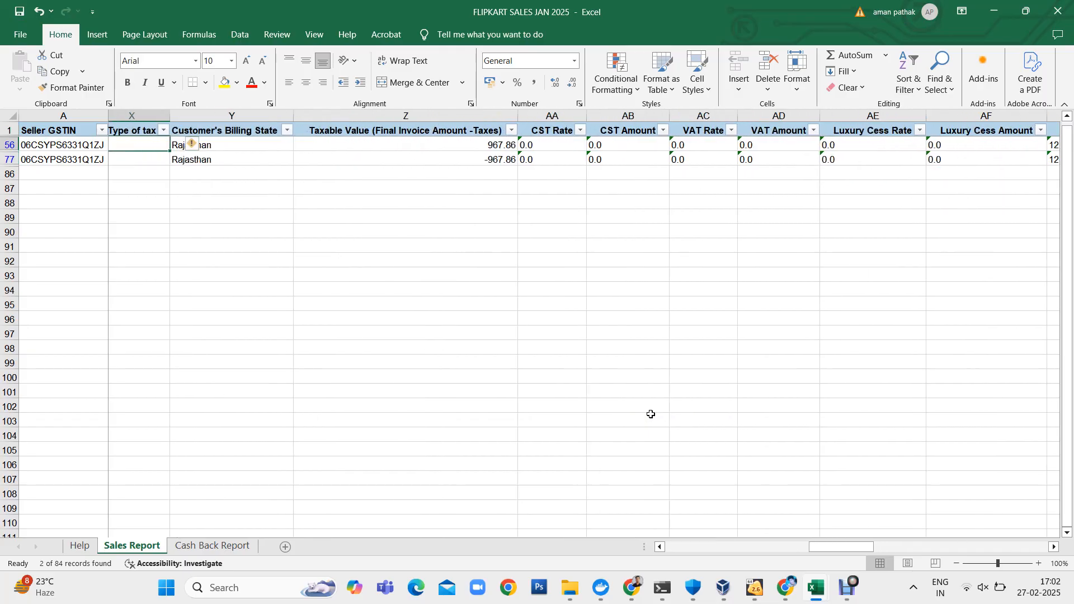
{"action": "key", "text": "Left"}
{"action": "key", "text": "Right"}
{"action": "key", "text": "Right"}
{"action": "key", "text": "Right"}
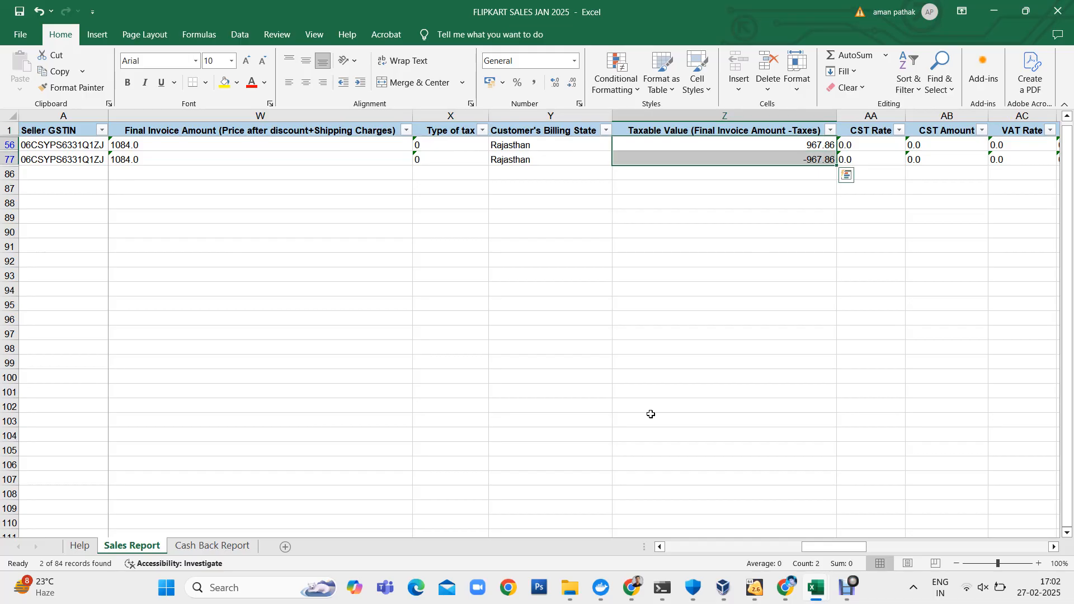
- Clear the IGST Rate filter so that all Sales Report records are shown
{"action": "key", "text": "Up"}
{"action": "key", "text": "alt+d"}
{"action": "key", "text": "f"}
{"action": "key", "text": "s"}
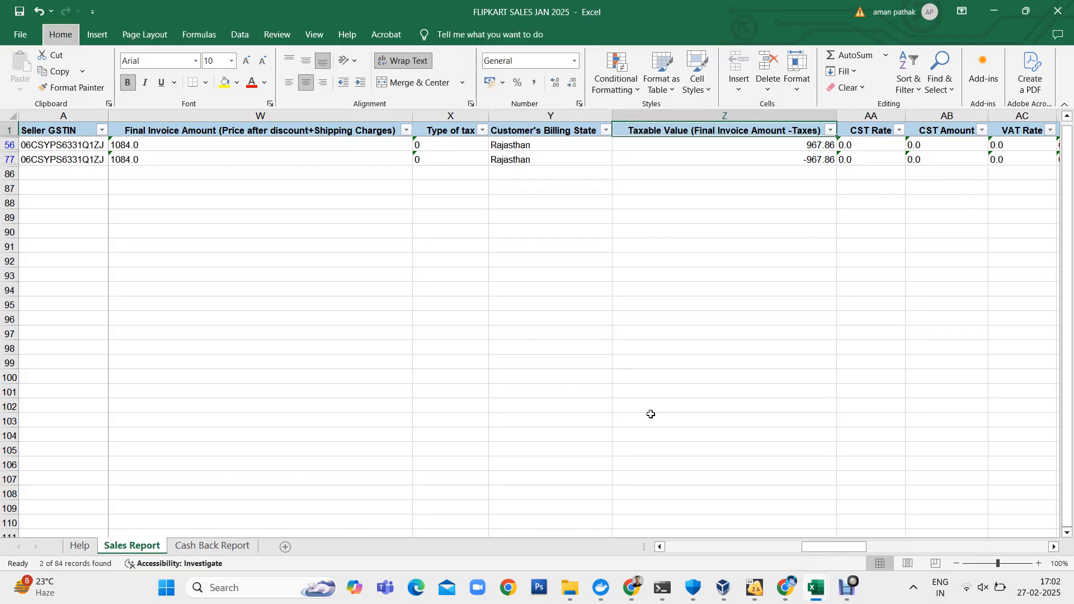
- Create a PivotTable on a new worksheet from 'Sales Report'!$Y$1:$Z$85, summing Taxable Value by Customer's Billing State
{"action": "key", "text": "Down"}
{"action": "key", "text": "Left"}
{"action": "key", "text": "Up"}
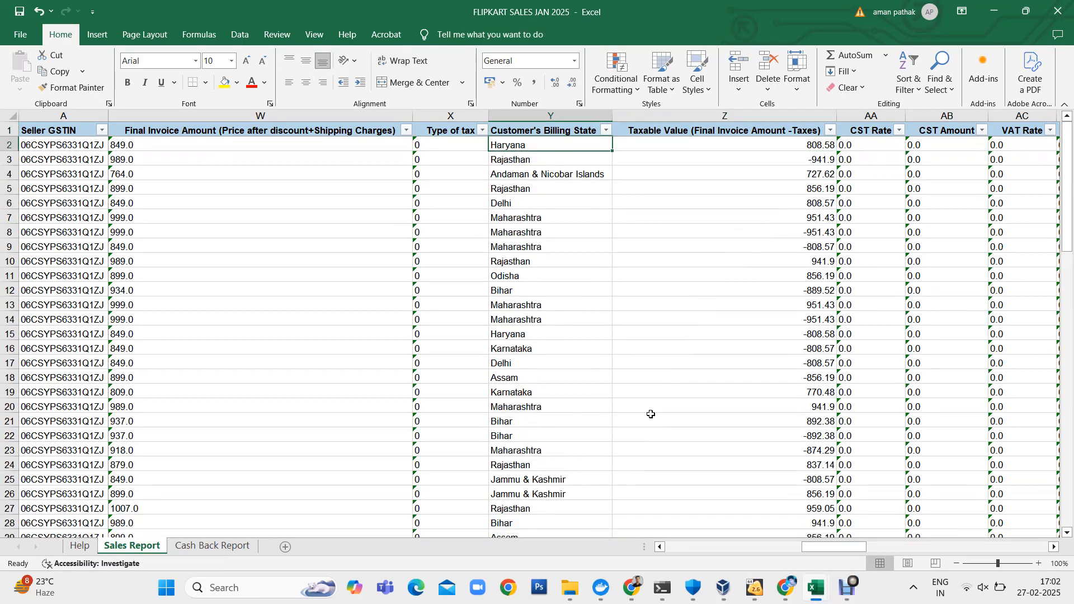
{"action": "key", "text": "shift+Right"}
{"action": "key", "text": "ctrl+shift+Down"}
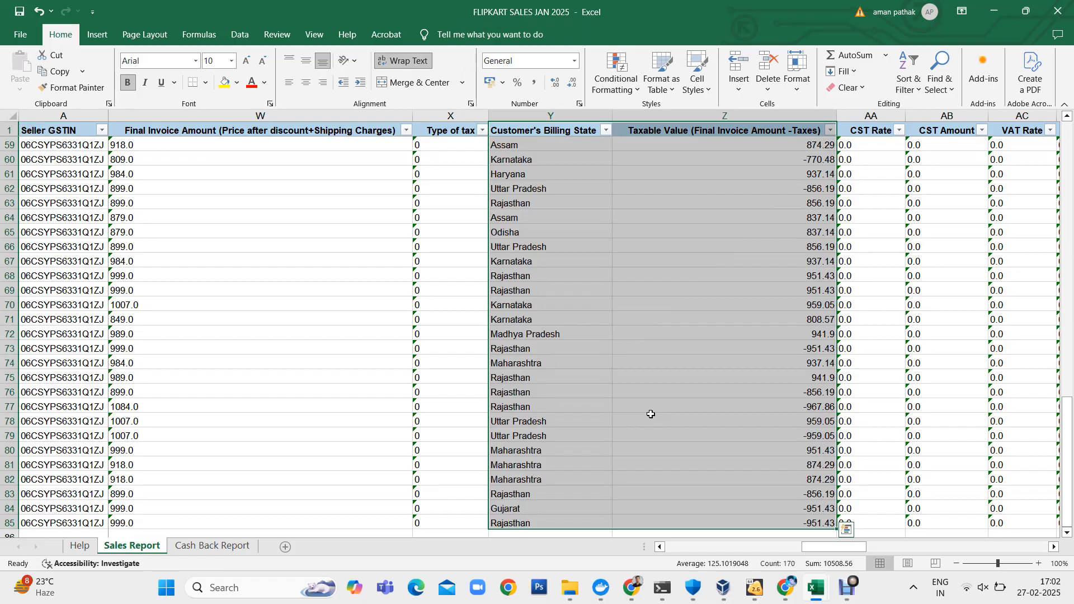
{"action": "left_click", "coordinate": [97, 35]}
{"action": "left_click", "coordinate": [25, 63]}
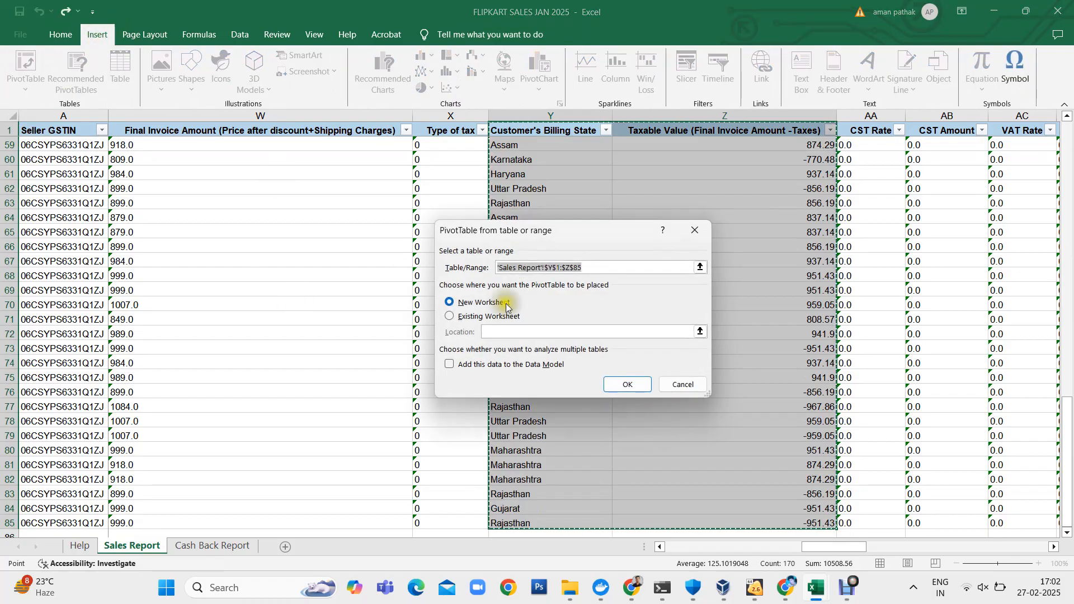
{"action": "left_click", "coordinate": [614, 383]}
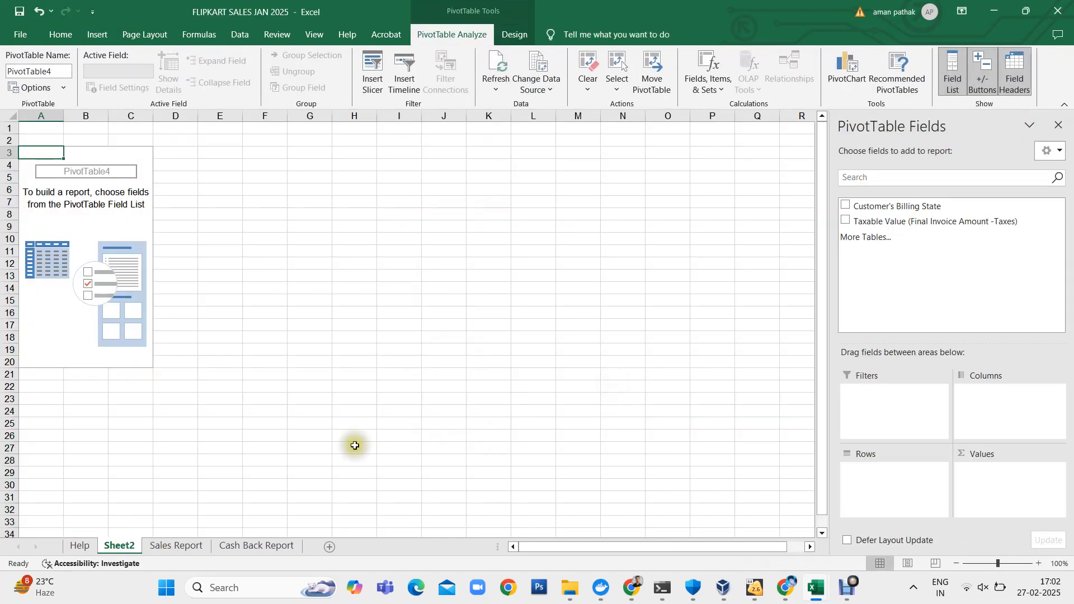
{"action": "left_click", "coordinate": [845, 204]}
{"action": "left_click", "coordinate": [845, 220]}
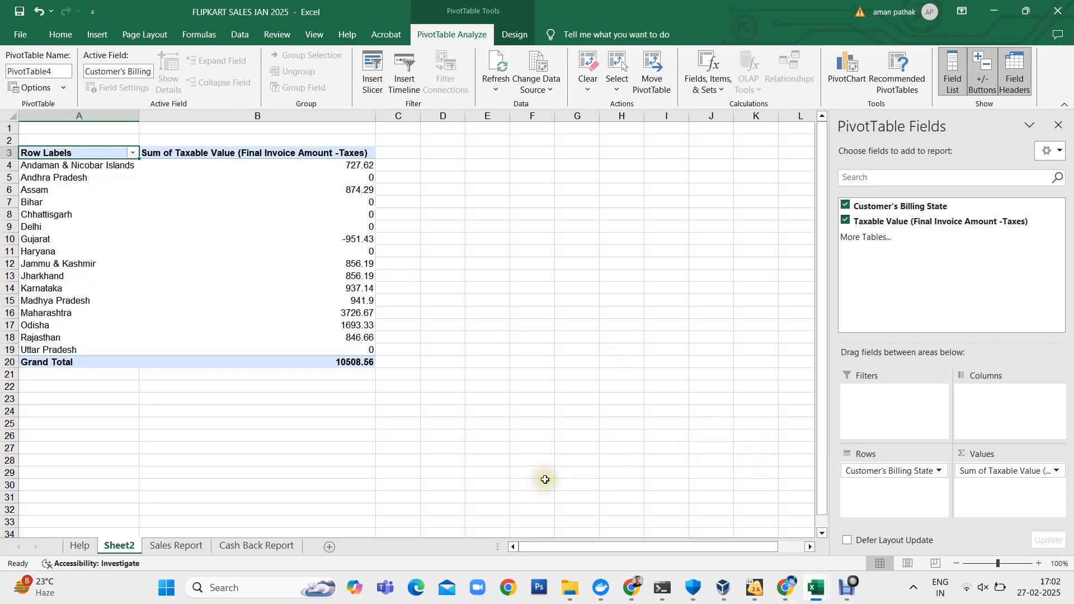
- Copy the whole Flipkart state summary and paste it as values at F3 on Sheet2 of the MTR_B2C workbook
{"action": "key", "text": "shift+Right"}
{"action": "key", "text": "ctrl+shift+Down"}
{"action": "key", "text": "ctrl+c"}
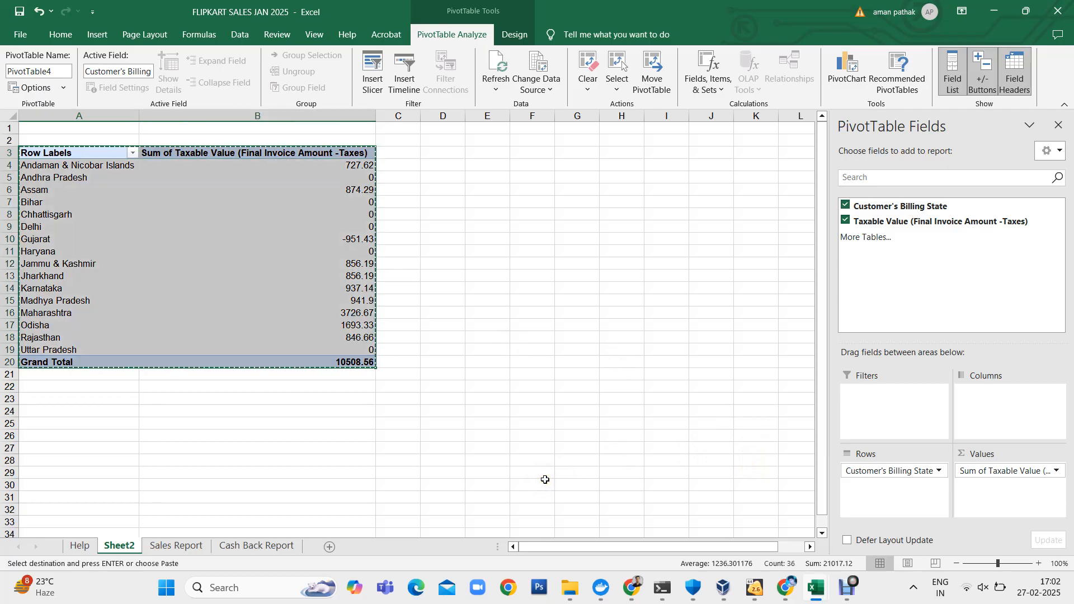
{"action": "key", "text": "alt+Tab"}
{"action": "key", "text": "Right"}
{"action": "key", "text": "Right"}
{"action": "key", "text": "Up"}
{"action": "key", "text": "Up"}
{"action": "key", "text": "Up"}
{"action": "key", "text": "Up"}
{"action": "key", "text": "Up"}
{"action": "key", "text": "Up"}
{"action": "key", "text": "Up"}
{"action": "key", "text": "Left"}
{"action": "key", "text": "alt"}
{"action": "key", "text": "e"}
{"action": "key", "text": "s"}
{"action": "key", "text": "v"}
{"action": "key", "text": "Return"}
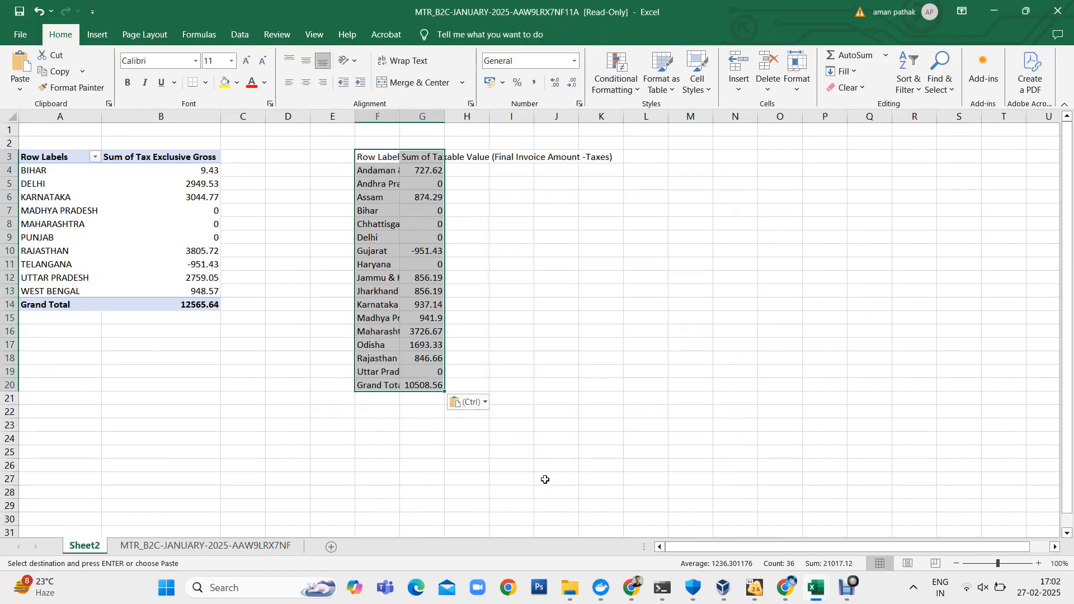
- Auto-fit the widths of columns F and G to the pasted Flipkart summary
{"action": "key", "text": "alt"}
{"action": "key", "text": "o"}
{"action": "key", "text": "c"}
{"action": "key", "text": "a"}
- Copy the Tax Exclusive Gross pivot summary with its grand total and paste it as values at K3, skipping blanks
{"action": "key", "text": "Left"}
{"action": "key", "text": "Left"}
{"action": "key", "text": "Left"}
{"action": "key", "text": "Left"}
{"action": "key", "text": "Left"}
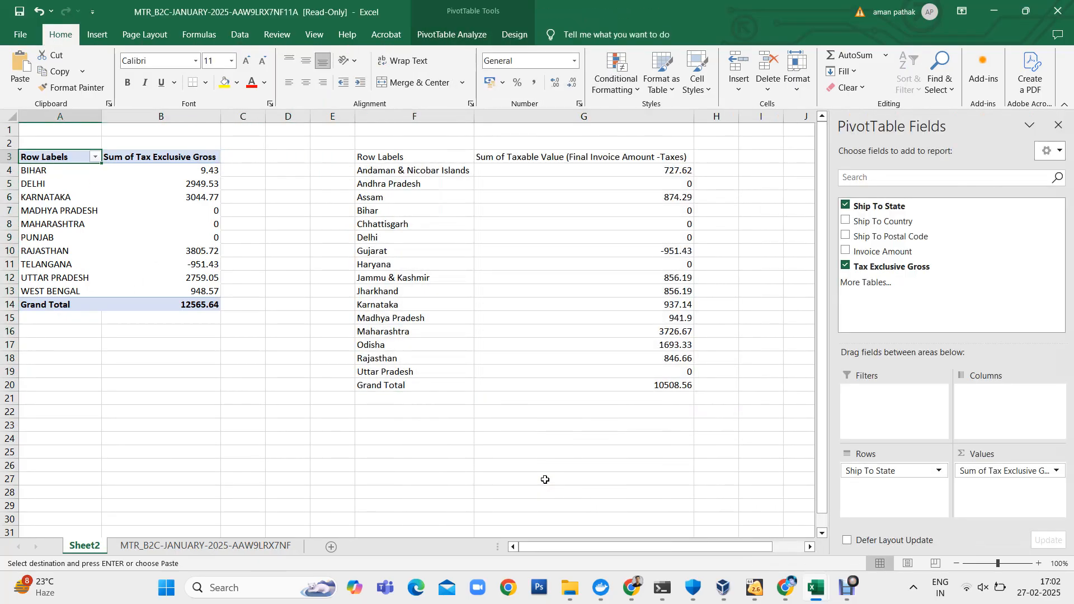
{"action": "key", "text": "shift+Right"}
{"action": "key", "text": "ctrl+shift+Down"}
{"action": "key", "text": "ctrl+c"}
{"action": "key", "text": "Right"}
{"action": "key", "text": "Right"}
{"action": "key", "text": "Right"}
{"action": "key", "text": "Right"}
{"action": "key", "text": "Right"}
{"action": "key", "text": "Right"}
{"action": "key", "text": "Right"}
{"action": "key", "text": "Right"}
{"action": "key", "text": "Right"}
{"action": "key", "text": "Right"}
{"action": "key", "text": "alt"}
{"action": "key", "text": "e"}
{"action": "key", "text": "s"}
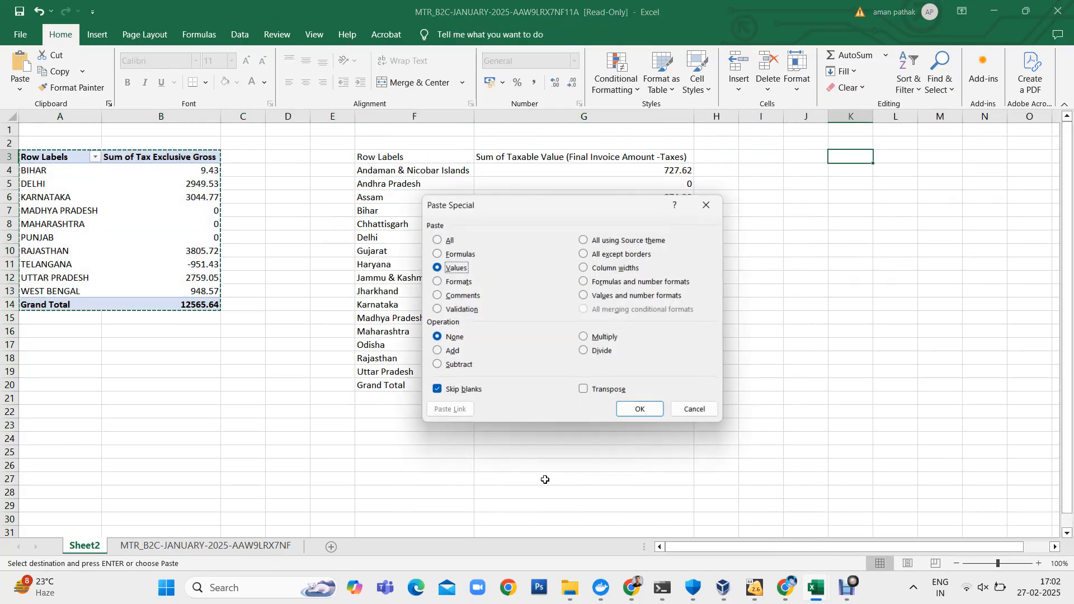
{"action": "key", "text": "Return"}
- Auto-fit the widths of columns K and L to the pasted Tax Exclusive Gross summary
{"action": "key", "text": "alt"}
{"action": "key", "text": "h"}
{"action": "key", "text": "o"}
{"action": "key", "text": "i"}
- Cancel the copy selection and rename the taxable value header in G3 as Flipkart
{"action": "key", "text": "Down"}
{"action": "key", "text": "Left"}
{"action": "key", "text": "Left"}
{"action": "key", "text": "Left"}
{"action": "key", "text": "Left"}
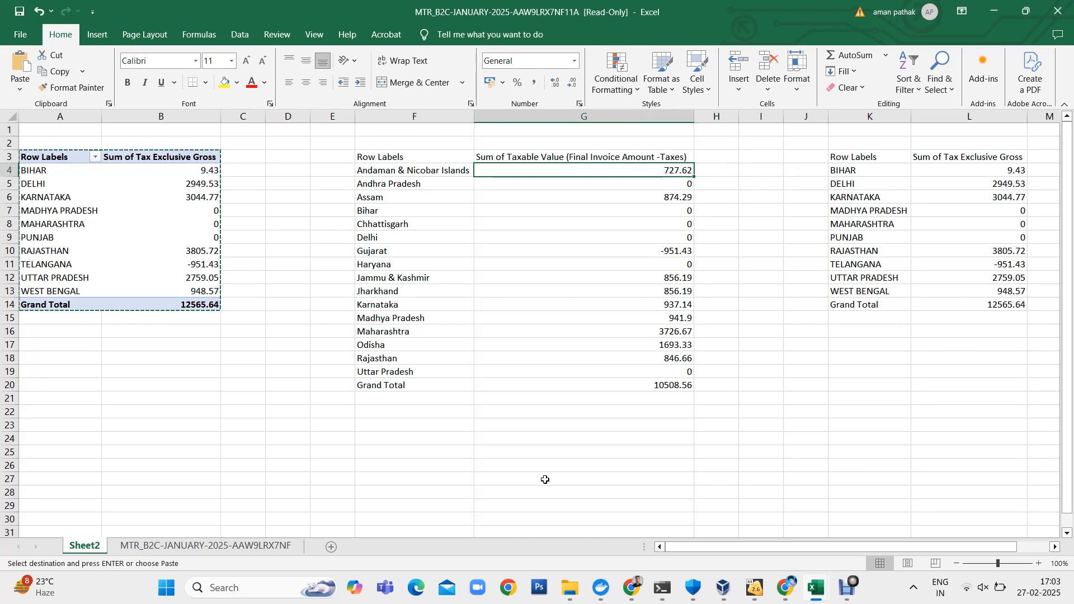
{"action": "key", "text": "Escape"}
{"action": "key", "text": "Up"}
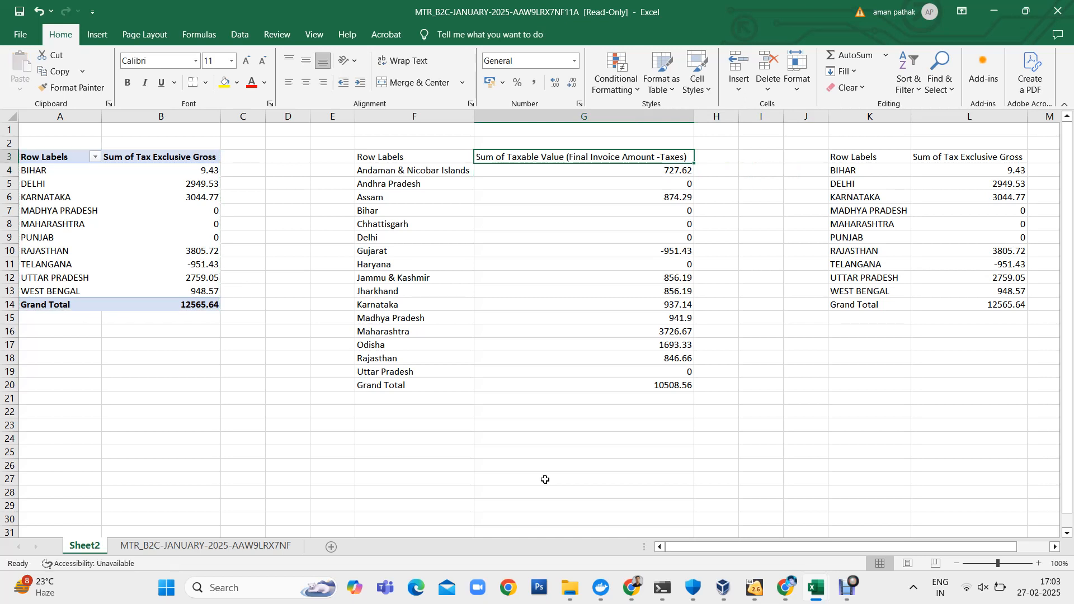
{"action": "type", "text": "Flipkart"}
{"action": "key", "text": "Return"}
- Rename the Sum of Tax Exclusive Gross header in L3 as Amazon
{"action": "key", "text": "Right"}
{"action": "key", "text": "Right"}
{"action": "key", "text": "Right"}
{"action": "key", "text": "Right"}
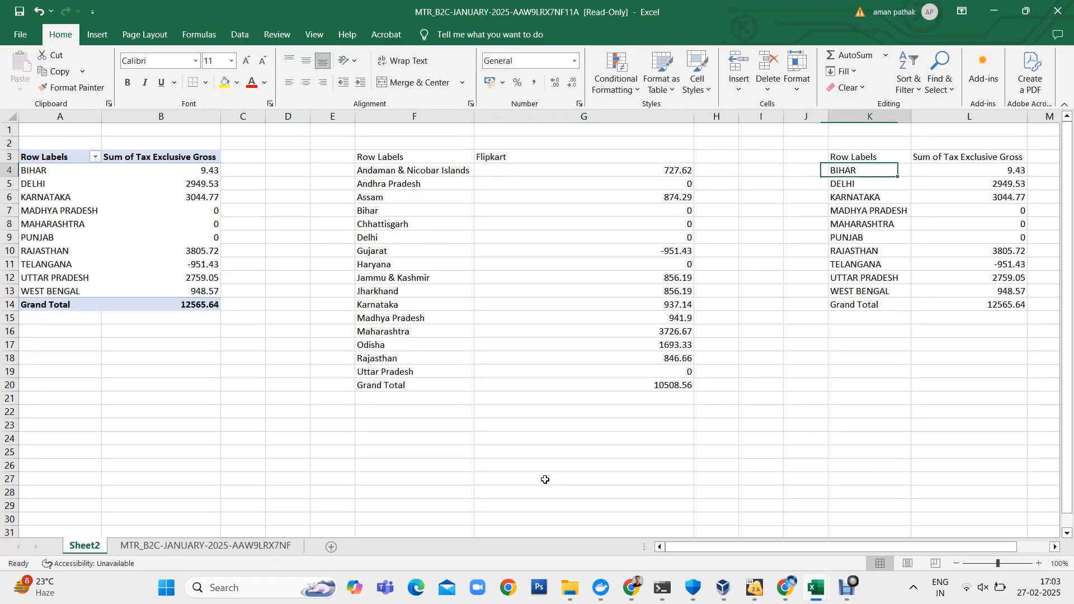
{"action": "key", "text": "Right"}
{"action": "key", "text": "Up"}
{"action": "type", "text": "Amazo"}
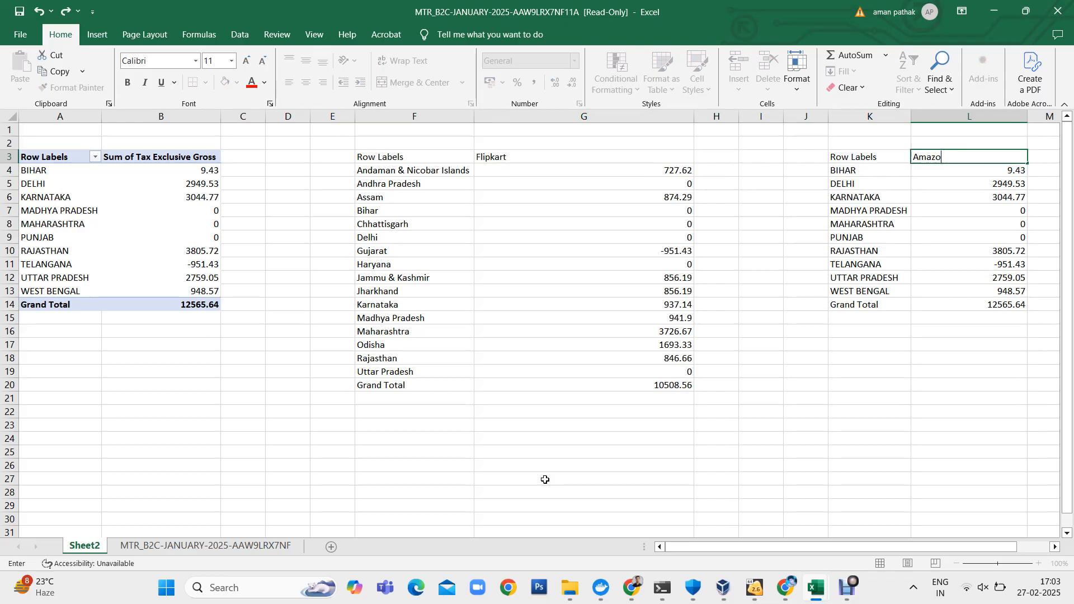
{"action": "type", "text": "n"}
{"action": "key", "text": "Return"}
- Auto-fit column G to the Flipkart header and values
{"action": "key", "text": "Left"}
{"action": "key", "text": "Left"}
{"action": "key", "text": "Left"}
{"action": "key", "text": "Left"}
{"action": "key", "text": "Left"}
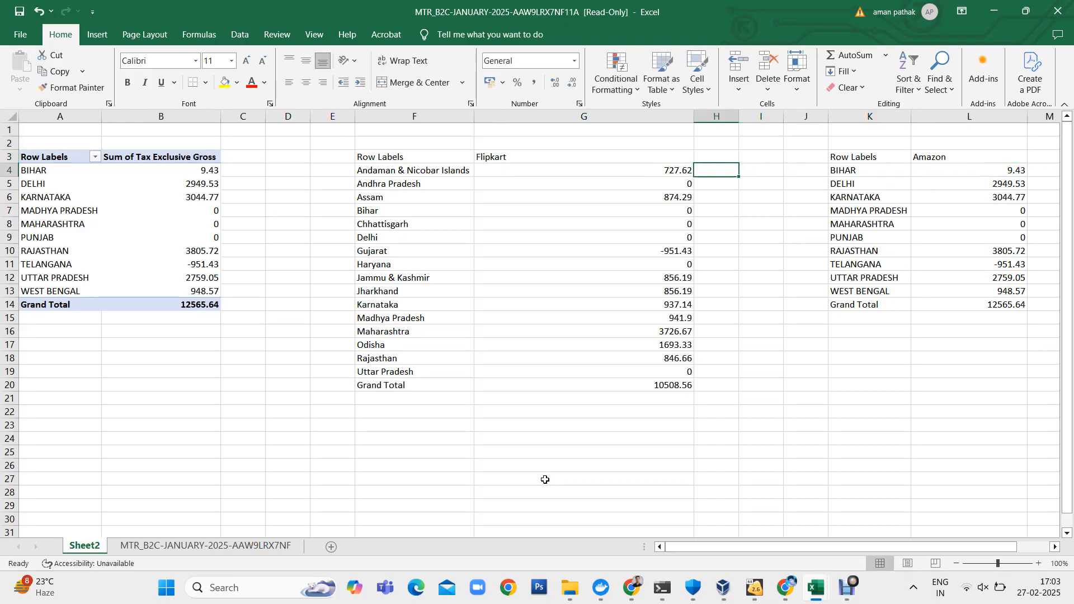
{"action": "key", "text": "Up"}
{"action": "key", "text": "ctrl+shift+Down"}
{"action": "key", "text": "alt+h"}
{"action": "key", "text": "o"}
{"action": "key", "text": "i"}
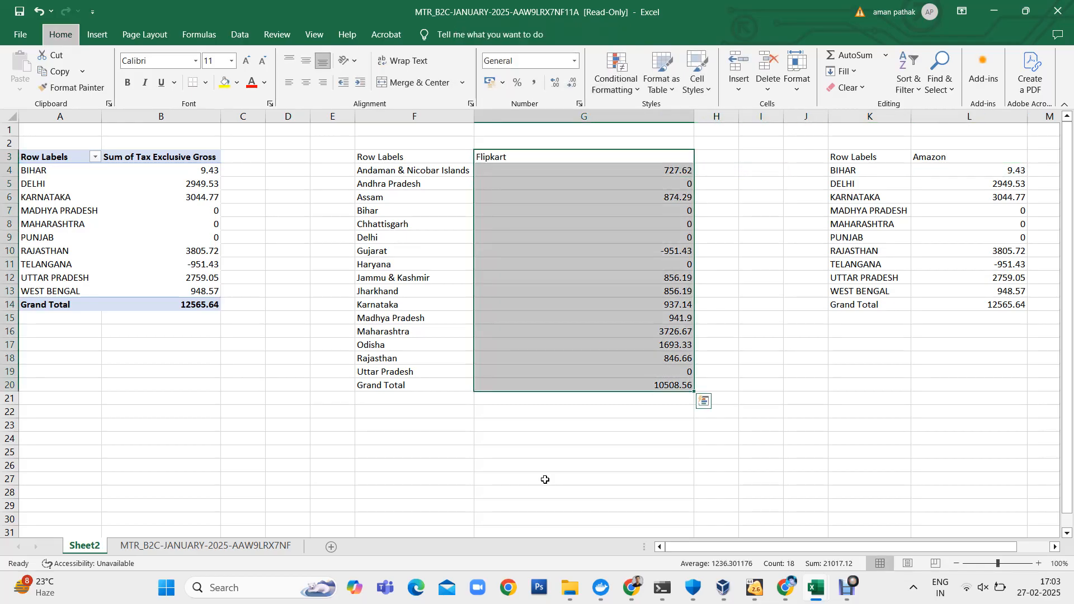
- Auto-fit column L to the Amazon header and values
{"action": "key", "text": "Right"}
{"action": "key", "text": "Right"}
{"action": "key", "text": "Right"}
{"action": "key", "text": "Right"}
{"action": "key", "text": "Right"}
{"action": "key", "text": "ctrl+shift+Down"}
{"action": "key", "text": "alt+h"}
{"action": "key", "text": "o"}
{"action": "key", "text": "i"}
- Compare the state names listed in the Flipkart table with those in the Amazon table
{"action": "key", "text": "Left"}
{"action": "key", "text": "Left"}
{"action": "key", "text": "Left"}
{"action": "key", "text": "Left"}
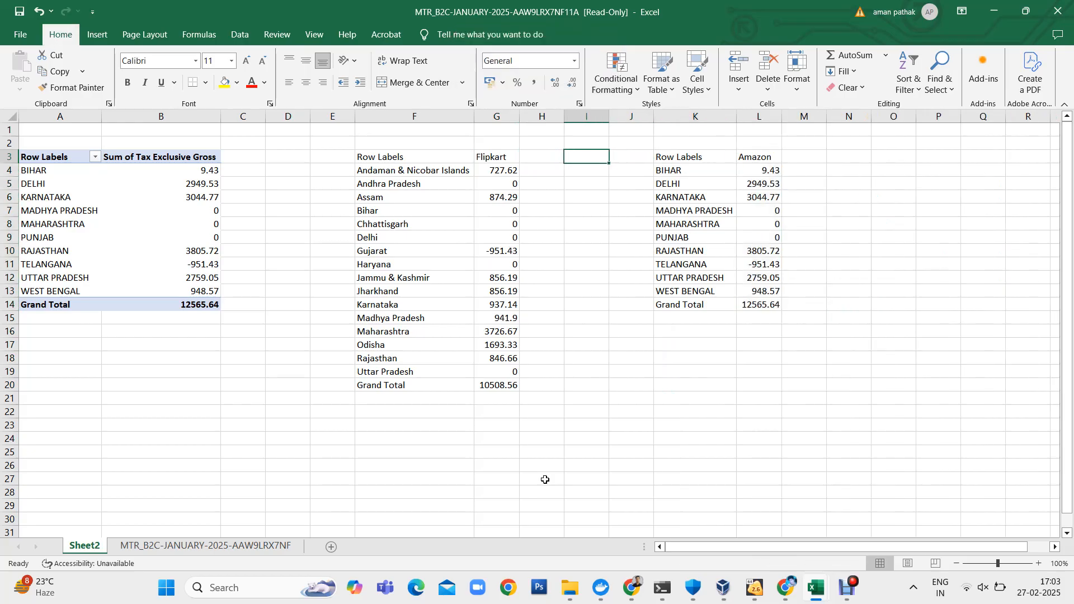
{"action": "key", "text": "Down"}
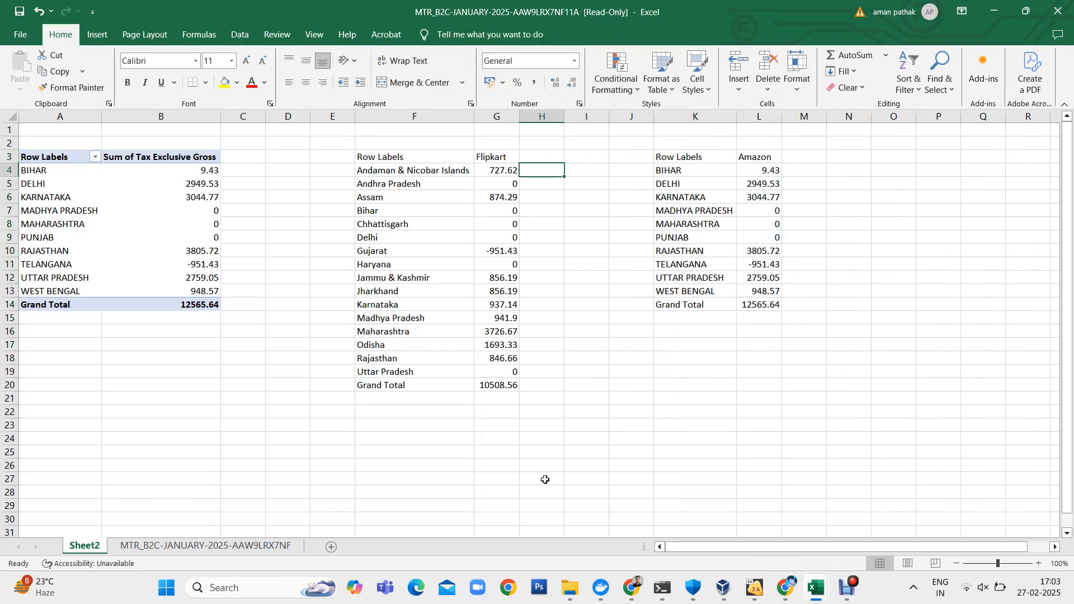
{"action": "key", "text": "Left"}
{"action": "key", "text": "Left"}
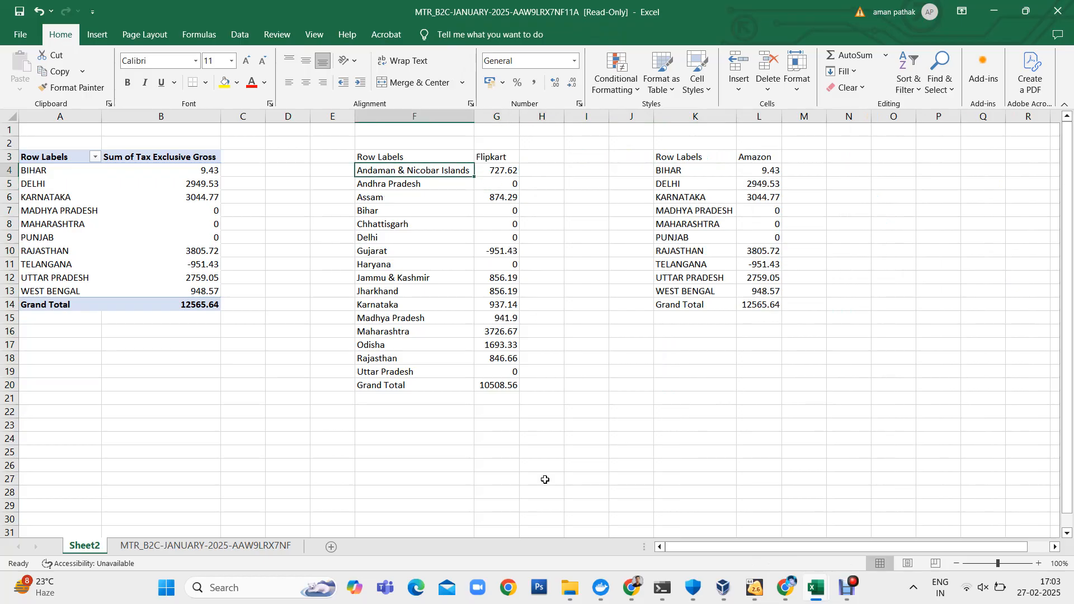
{"action": "key", "text": "ctrl+shift+Down"}
{"action": "key", "text": "Right"}
{"action": "key", "text": "Right"}
{"action": "key", "text": "Right"}
{"action": "key", "text": "Right"}
{"action": "key", "text": "Right"}
{"action": "key", "text": "ctrl+shift+Down"}
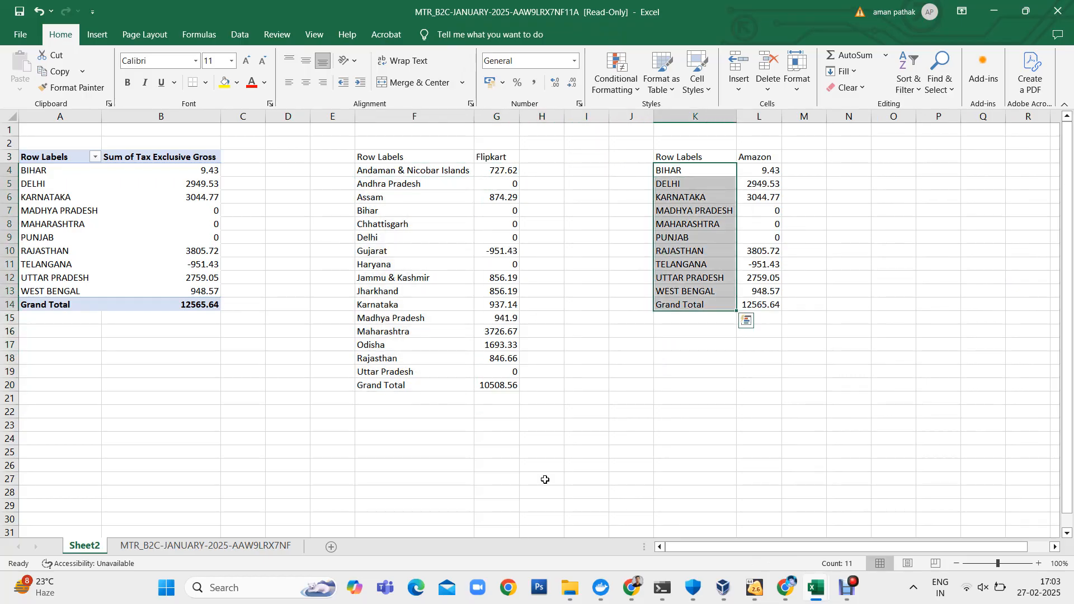
- Clear the Grand Total label and amount from the Amazon table in K14:L14
{"action": "key", "text": "Down"}
{"action": "key", "text": "ctrl+Down"}
{"action": "key", "text": "shift+space"}
{"action": "key", "text": "Right"}
{"action": "key", "text": "Left"}
{"action": "key", "text": "shift+Right"}
{"action": "key", "text": "Delete"}
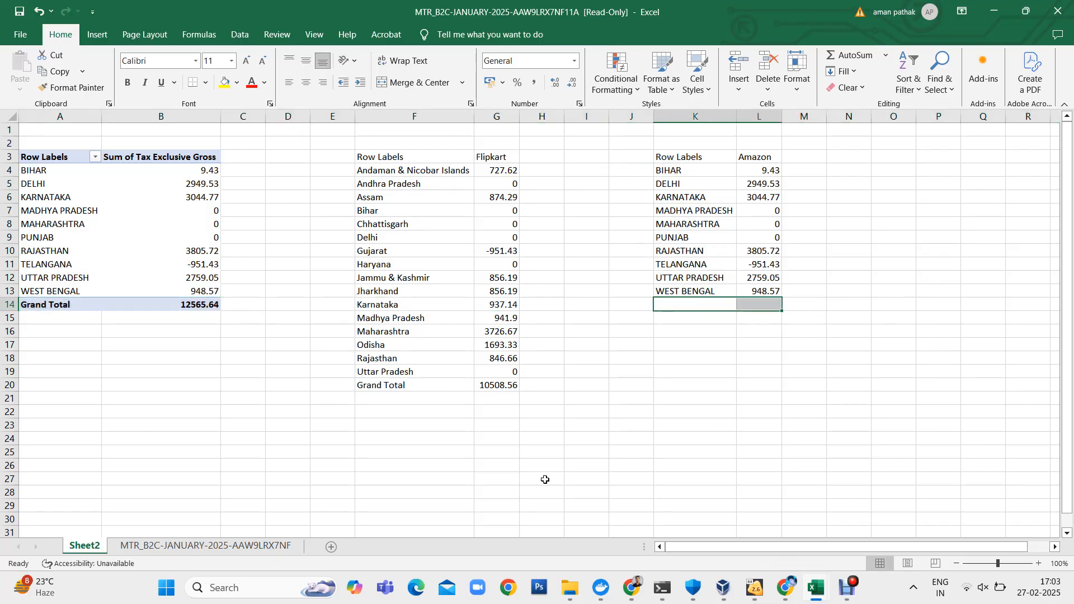
- Clear the Grand Total label and amount from the Flipkart table in F20:G20
{"action": "left_click", "coordinate": [401, 380]}
{"action": "key", "text": "shift+Right"}
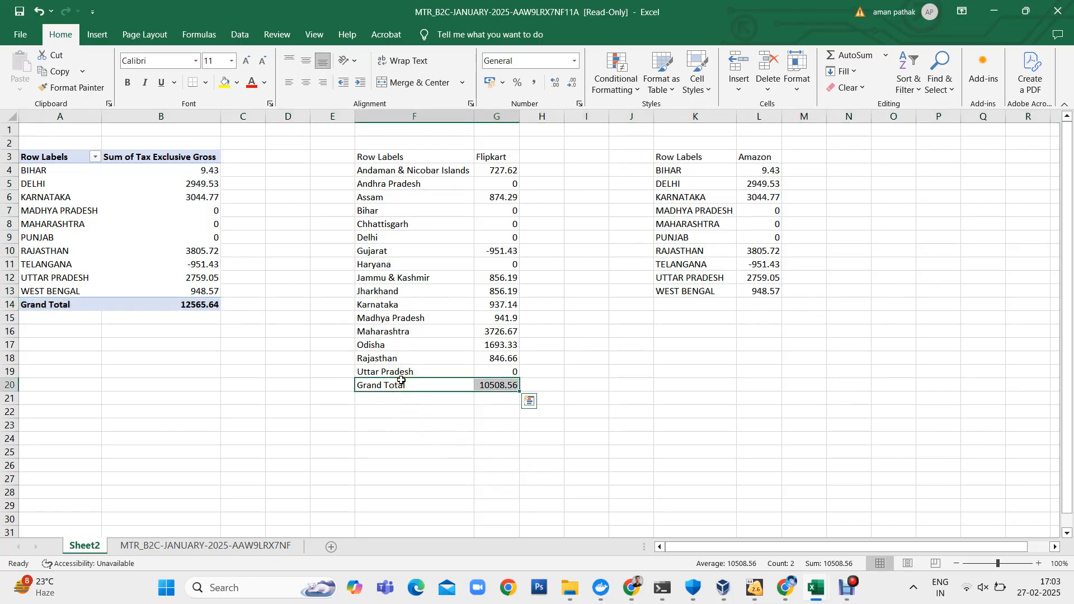
{"action": "key", "text": "Delete"}
- Copy the Amazon amount for Bihar into H7, beside Bihar in the Flipkart table
{"action": "left_click", "coordinate": [546, 173]}
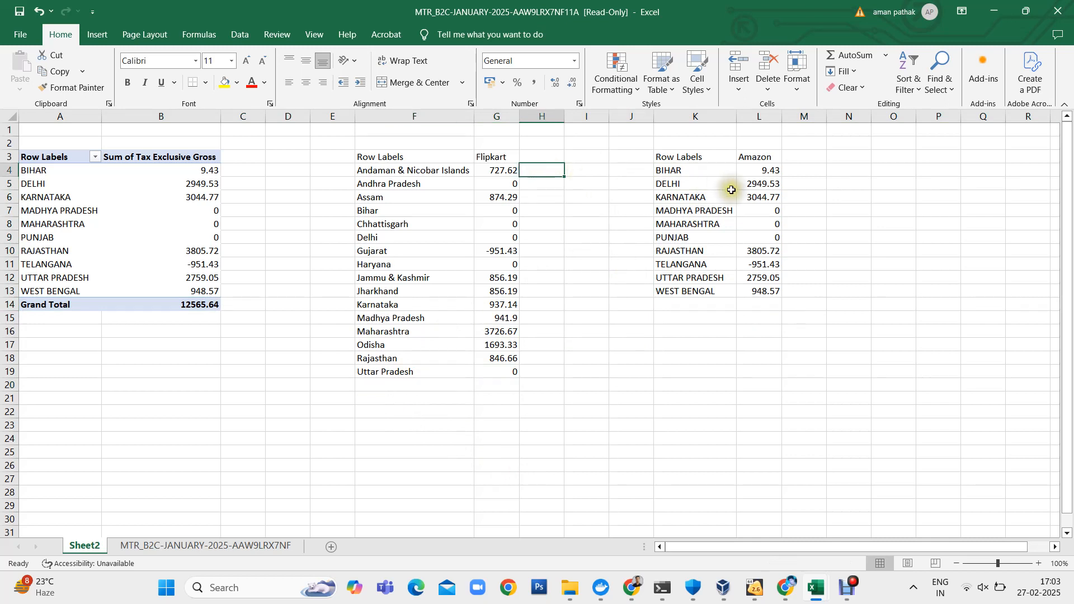
{"action": "left_click", "coordinate": [763, 172]}
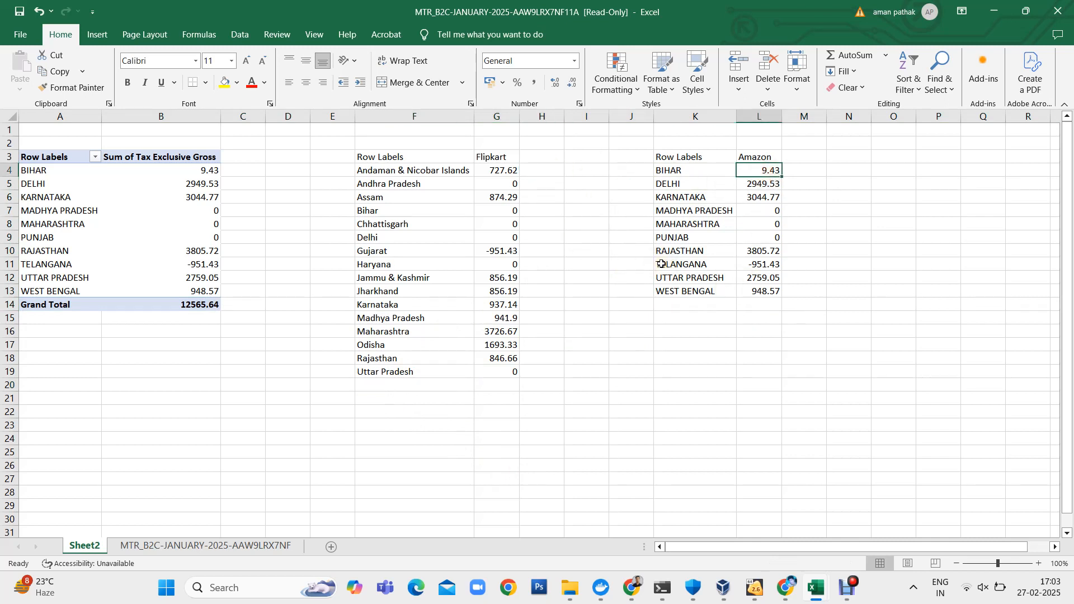
{"action": "key", "text": "ctrl+c"}
{"action": "key", "text": "Left"}
{"action": "key", "text": "Left"}
{"action": "key", "text": "Left"}
{"action": "key", "text": "Down"}
{"action": "key", "text": "Down"}
{"action": "key", "text": "Down"}
{"action": "key", "text": "Left"}
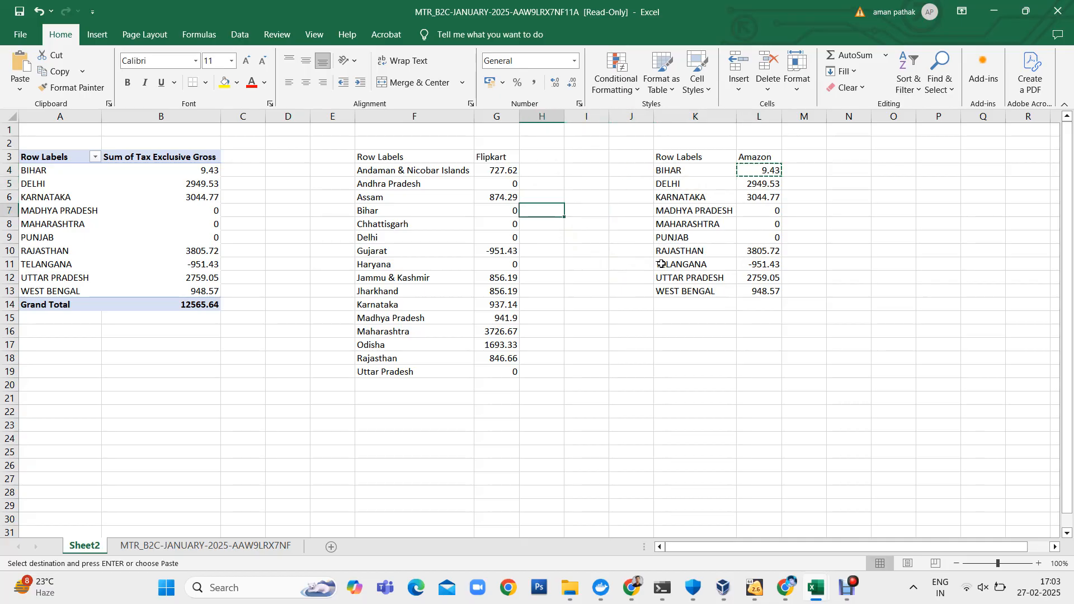
- Copy the Amazon amount for Delhi into H9, beside Delhi in the Flipkart table
{"action": "key", "text": "Right"}
{"action": "key", "text": "Right"}
{"action": "key", "text": "Right"}
{"action": "key", "text": "Right"}
{"action": "key", "text": "Up"}
{"action": "key", "text": "Up"}
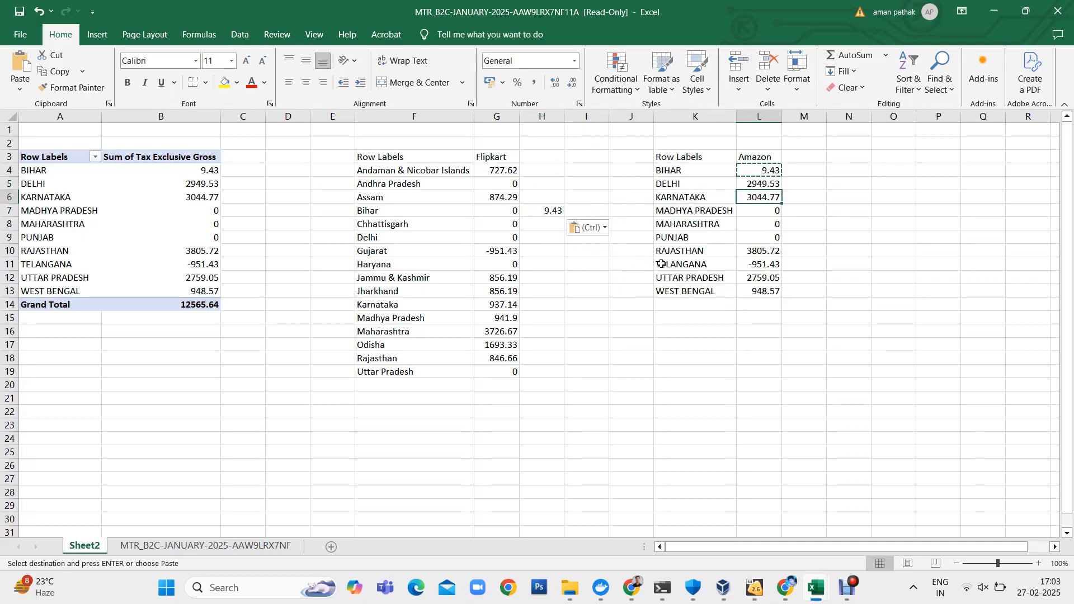
{"action": "key", "text": "ctrl+c"}
{"action": "key", "text": "Left"}
{"action": "key", "text": "Left"}
{"action": "key", "text": "Left"}
{"action": "key", "text": "Down"}
{"action": "key", "text": "Down"}
{"action": "key", "text": "Down"}
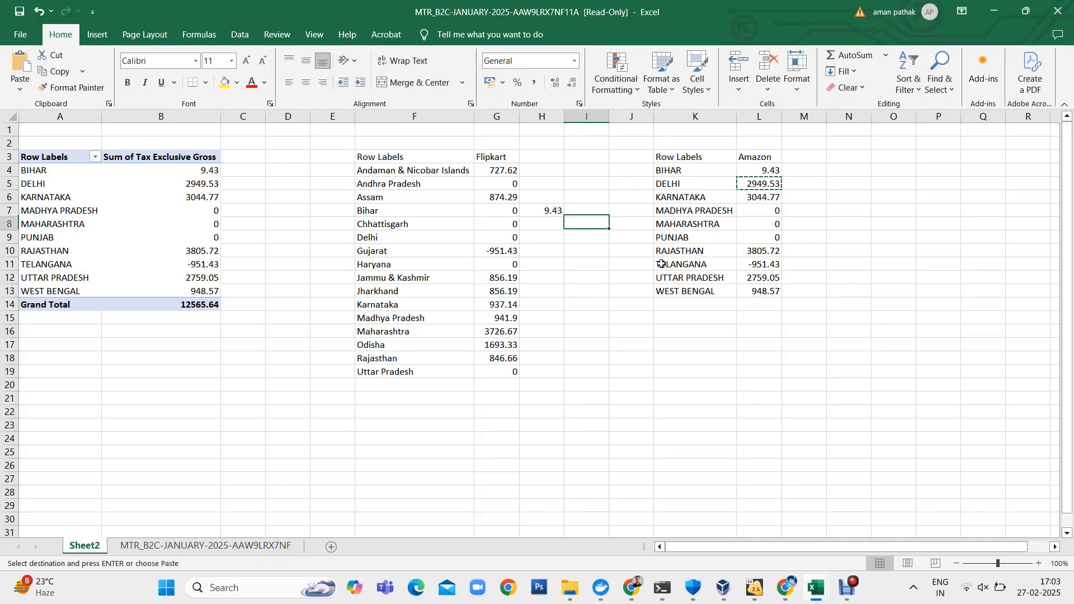
{"action": "key", "text": "Down"}
{"action": "key", "text": "Left"}
{"action": "key", "text": "Escape"}
- Delete the manually pasted Bihar and Delhi amounts from H7:H9
{"action": "key", "text": "Up"}
{"action": "key", "text": "Up"}
{"action": "key", "text": "shift+Down"}
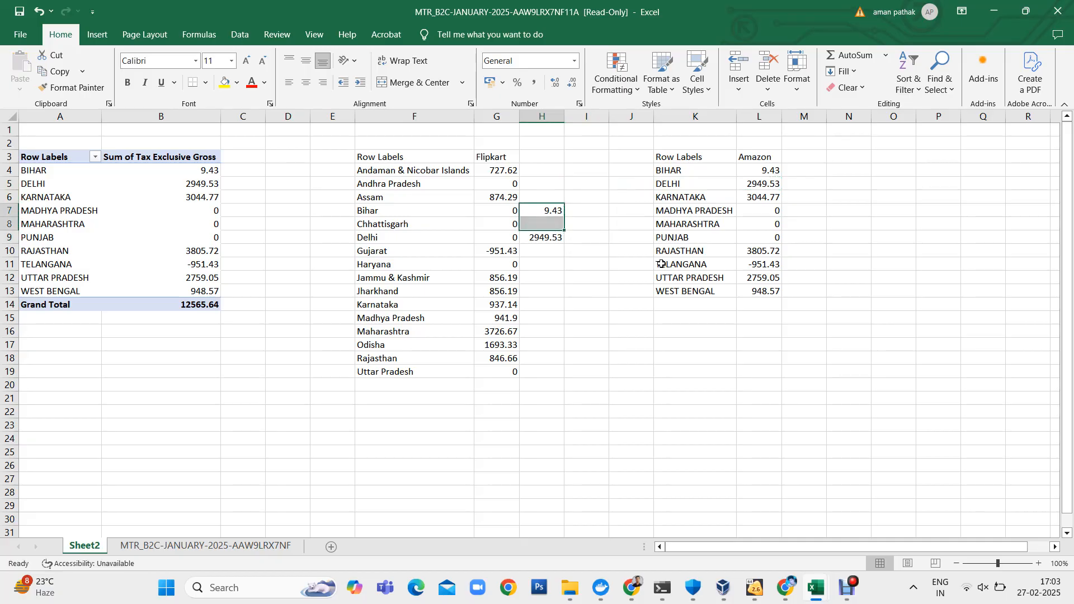
{"action": "key", "text": "shift+Down"}
{"action": "key", "text": "Delete"}
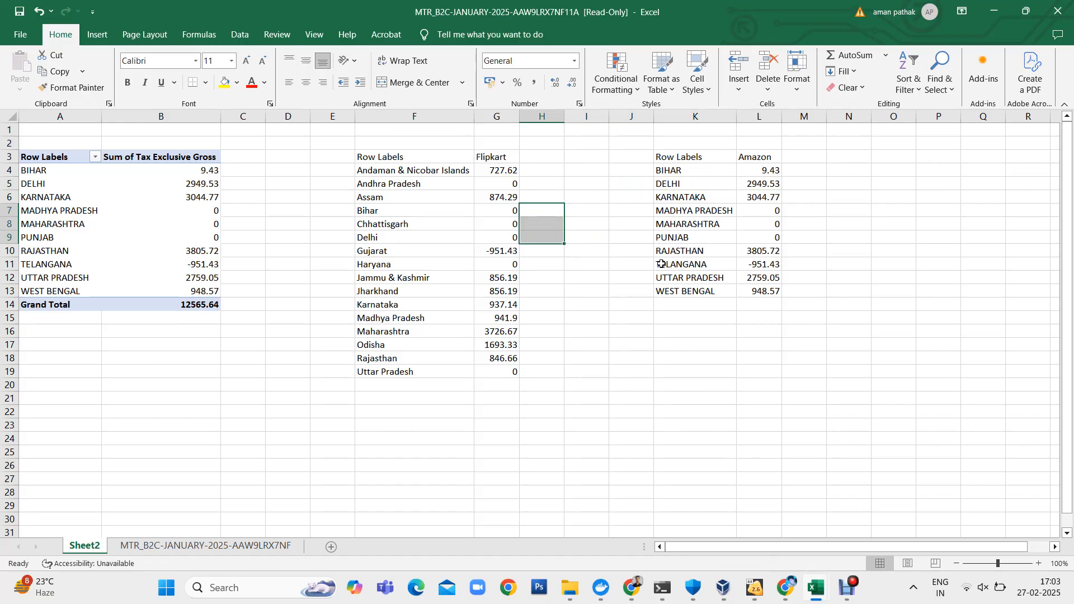
- Enter =VLOOKUP(F4,$K$4:$L$13,2,) in H4 to look up each Flipkart state's Amazon amount
{"action": "key", "text": "shift+Up"}
{"action": "key", "text": "Up"}
{"action": "key", "text": "Up"}
{"action": "key", "text": "Up"}
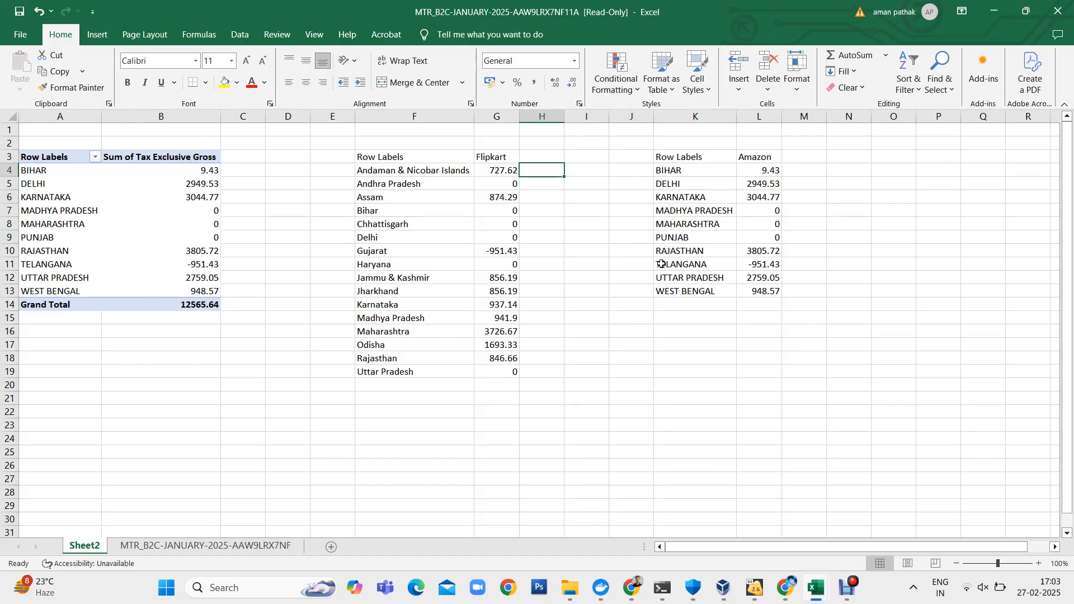
{"action": "type", "text": "=vlo"}
{"action": "key", "text": "Tab"}
{"action": "key", "text": "Left"}
{"action": "key", "text": "Left"}
{"action": "type", "text": ","}
{"action": "key", "text": "Right"}
{"action": "key", "text": "Right"}
{"action": "key", "text": "Right"}
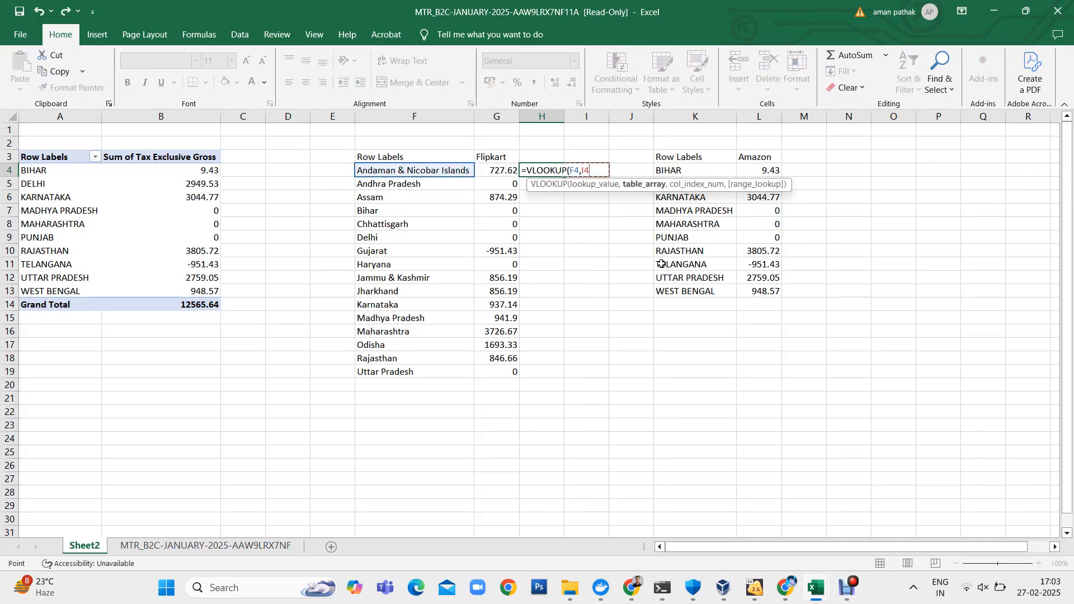
{"action": "key", "text": "shift+Right"}
{"action": "key", "text": "ctrl+shift+Down"}
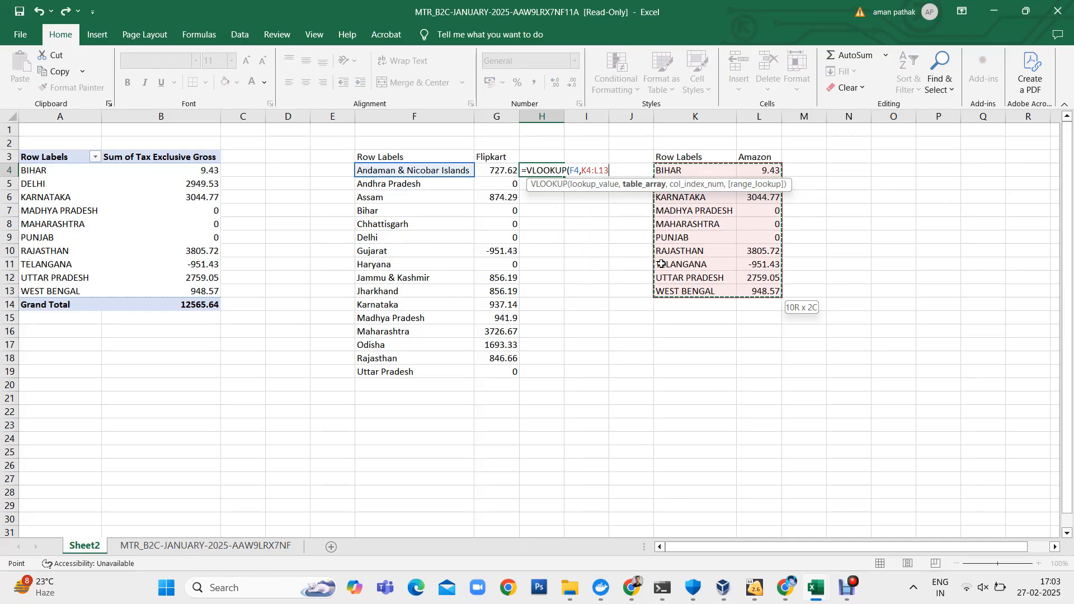
{"action": "key", "text": "F4"}
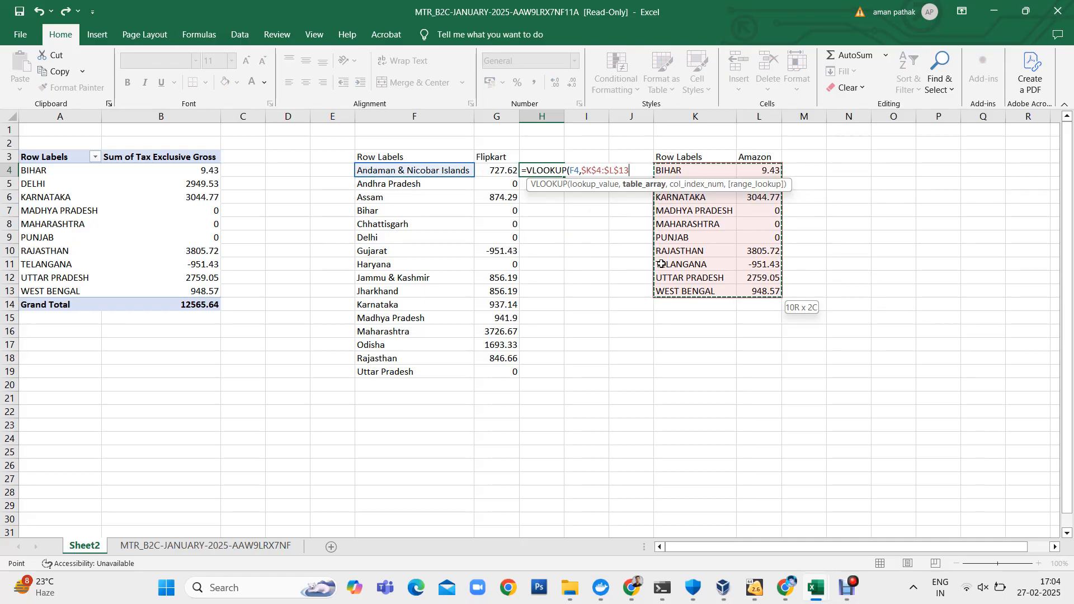
{"action": "type", "text": ","}
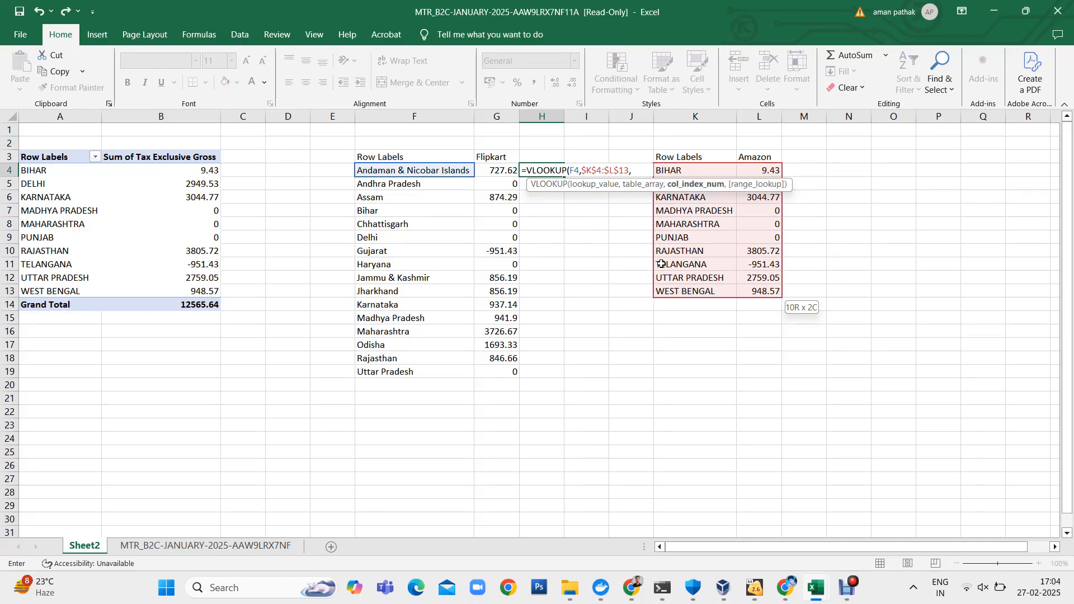
{"action": "type", "text": "2,"}
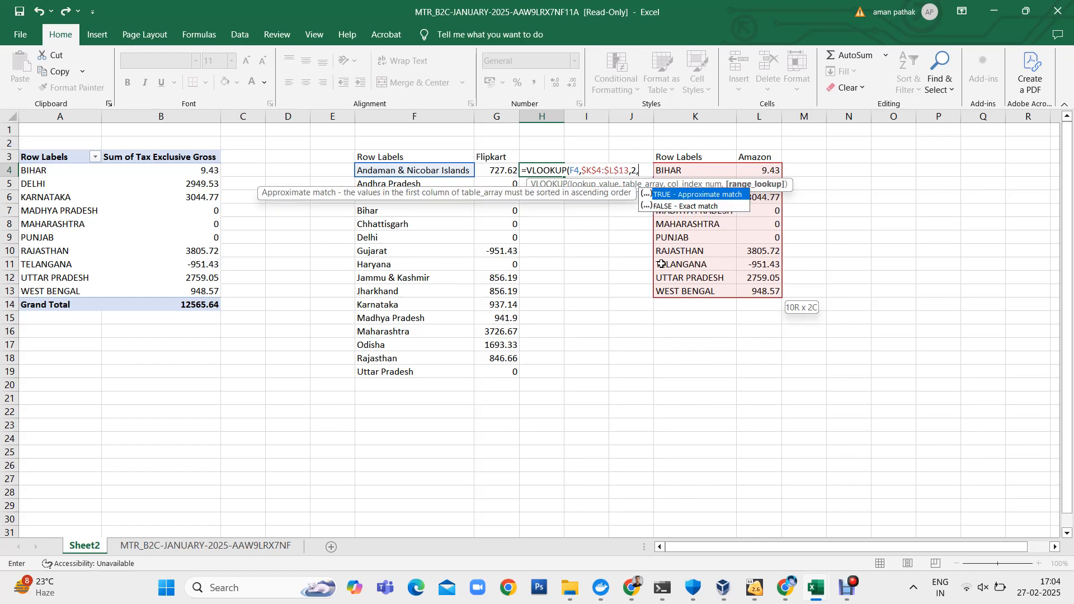
{"action": "key", "text": "Return"}
- Fill the H4 lookup formula down to H19, the last state row of the Flipkart table
{"action": "key", "text": "Left"}
{"action": "key", "text": "ctrl+Down"}
{"action": "key", "text": "Right"}
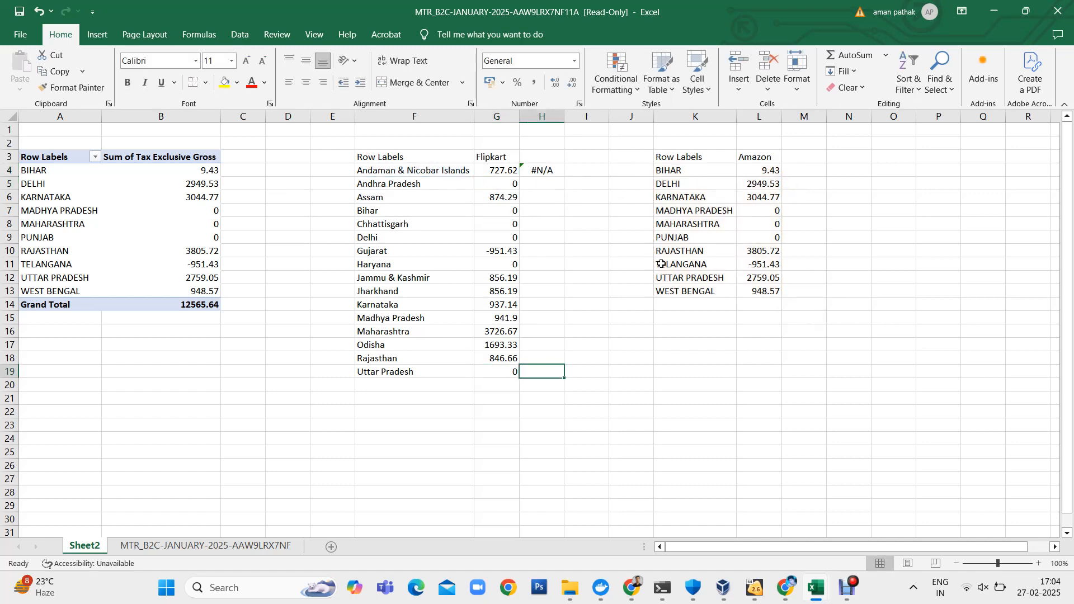
{"action": "key", "text": "ctrl+shift+Up"}
{"action": "key", "text": "ctrl+d"}
- Enter =VLOOKUP(K4,$F$4:$G$19,2,) in M4 to look up each Amazon state's Flipkart amount
{"action": "key", "text": "Up"}
{"action": "key", "text": "Right"}
{"action": "key", "text": "Right"}
{"action": "key", "text": "Right"}
{"action": "key", "text": "Right"}
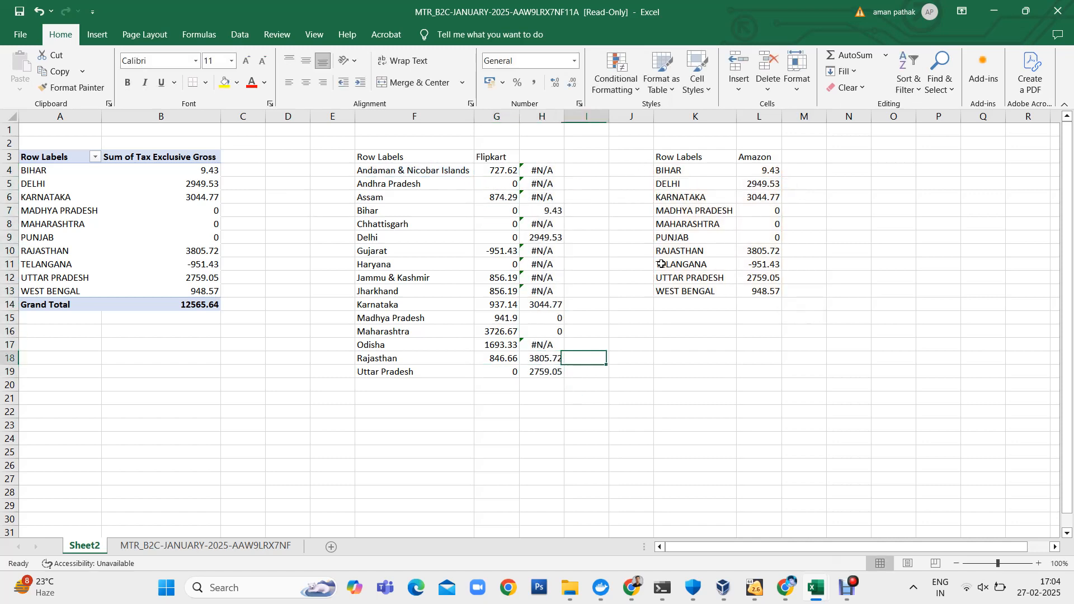
{"action": "key", "text": "Up"}
{"action": "key", "text": "Up"}
{"action": "key", "text": "Up"}
{"action": "key", "text": "Up"}
{"action": "key", "text": "Up"}
{"action": "key", "text": "Up"}
{"action": "key", "text": "Up"}
{"action": "key", "text": "Up"}
{"action": "key", "text": "Up"}
{"action": "key", "text": "Up"}
{"action": "key", "text": "Up"}
{"action": "key", "text": "Up"}
{"action": "key", "text": "Up"}
{"action": "key", "text": "Up"}
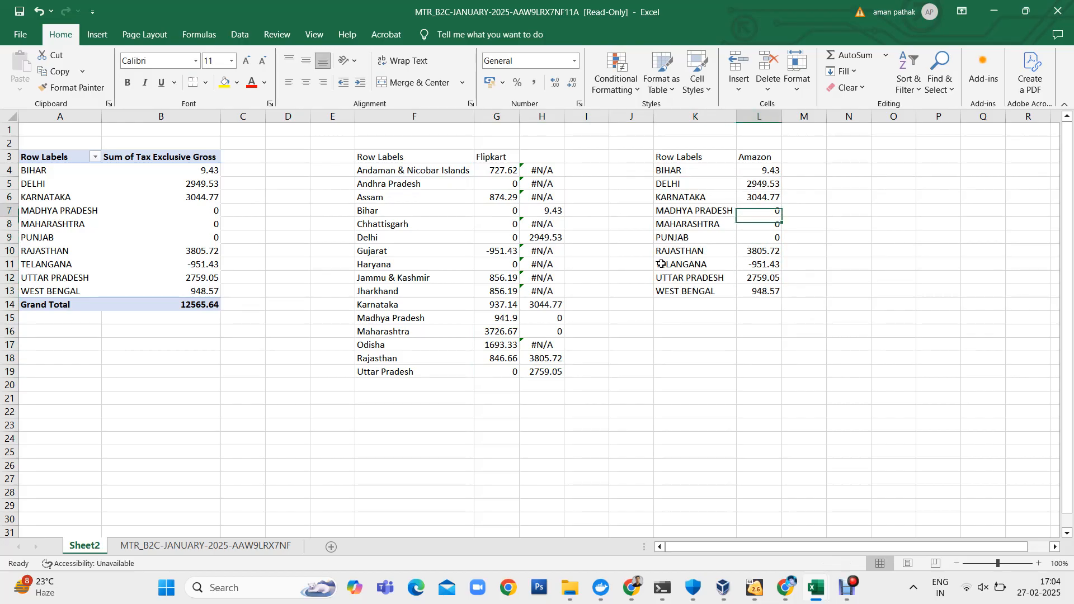
{"action": "key", "text": "Right"}
{"action": "type", "text": "=vlo"}
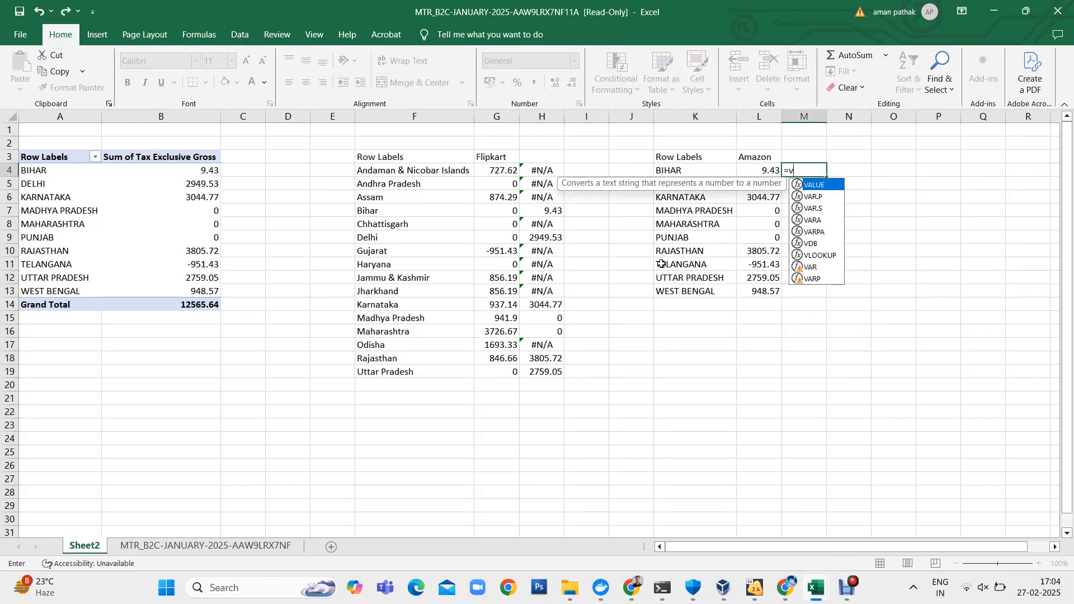
{"action": "key", "text": "Tab"}
{"action": "key", "text": "Left"}
{"action": "key", "text": "Left"}
{"action": "type", "text": ","}
{"action": "key", "text": "Left"}
{"action": "key", "text": "Left"}
{"action": "key", "text": "Left"}
{"action": "key", "text": "Left"}
{"action": "key", "text": "Left"}
{"action": "key", "text": "Left"}
{"action": "key", "text": "Left"}
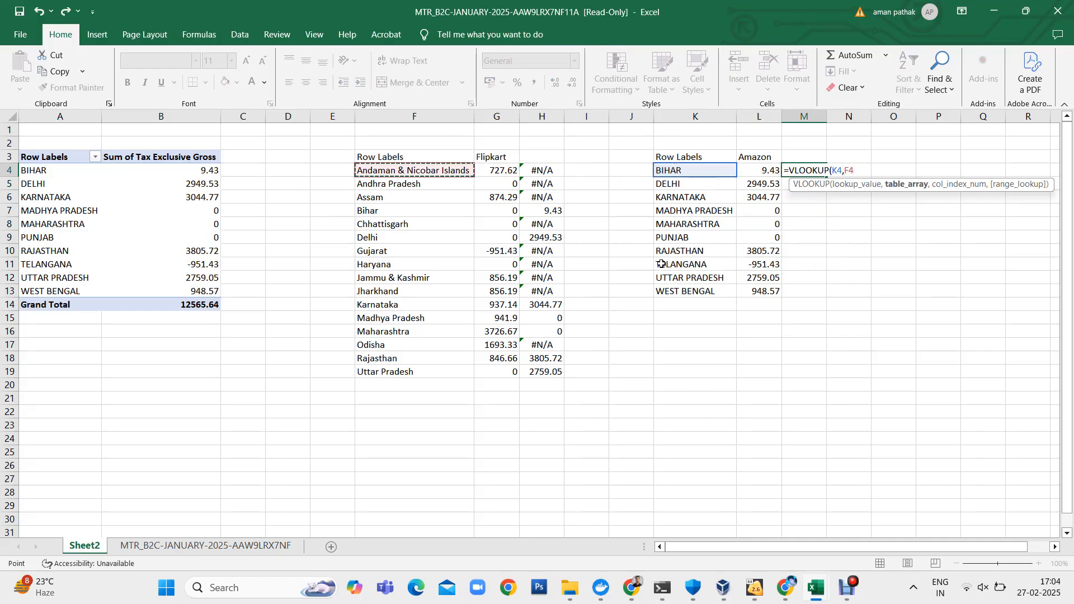
{"action": "key", "text": "shift+Right"}
{"action": "key", "text": "shift+Down"}
{"action": "key", "text": "shift+Down"}
{"action": "key", "text": "shift+Down"}
{"action": "key", "text": "shift+Down"}
{"action": "key", "text": "shift+Down"}
{"action": "key", "text": "shift+Down"}
{"action": "key", "text": "shift+Down"}
{"action": "key", "text": "shift+Down"}
{"action": "key", "text": "shift+Down"}
{"action": "key", "text": "shift+Down"}
{"action": "key", "text": "shift+Down"}
{"action": "key", "text": "shift+Down"}
{"action": "key", "text": "shift+Down"}
{"action": "key", "text": "shift+Down"}
{"action": "key", "text": "shift+Down"}
{"action": "key", "text": "F4"}
{"action": "type", "text": ","}
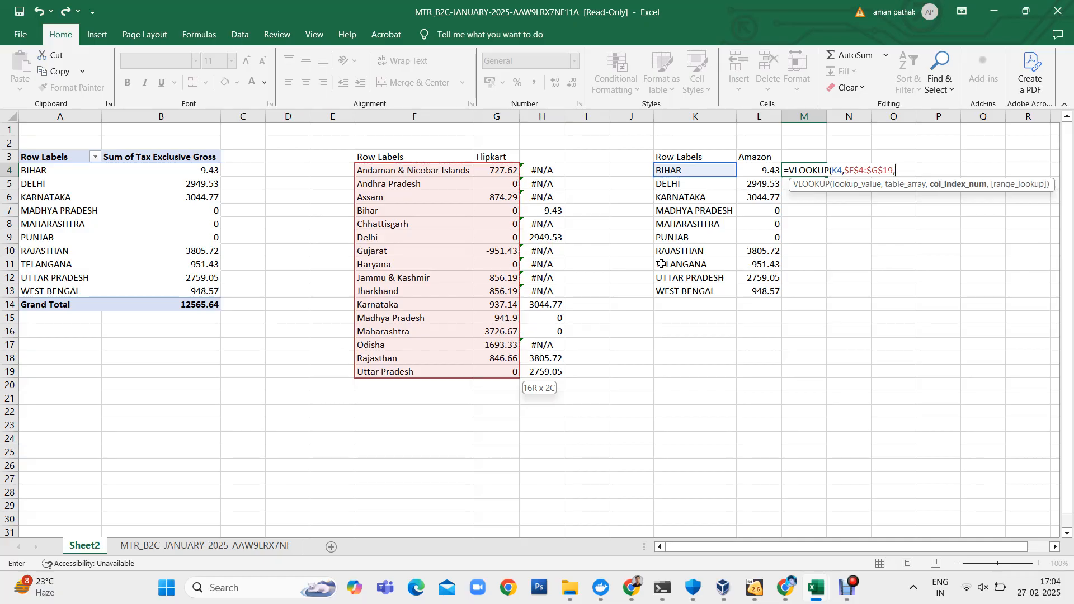
{"action": "type", "text": "2,"}
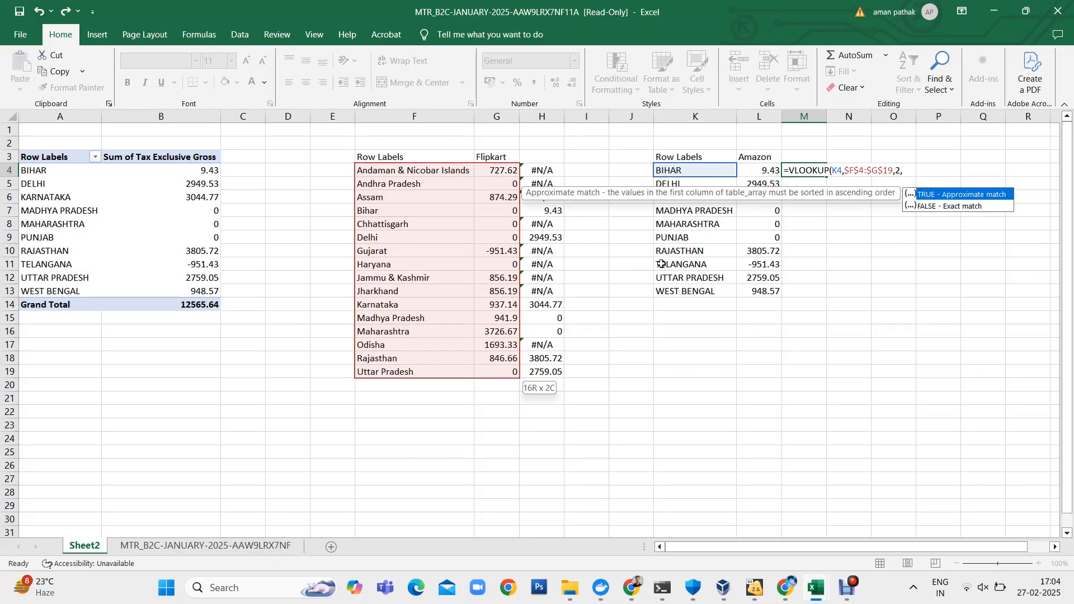
{"action": "key", "text": "Return"}
- Fill the M4 lookup formula down to M13, the last state row of the Amazon table
{"action": "key", "text": "Left"}
{"action": "key", "text": "ctrl+Down"}
{"action": "key", "text": "Right"}
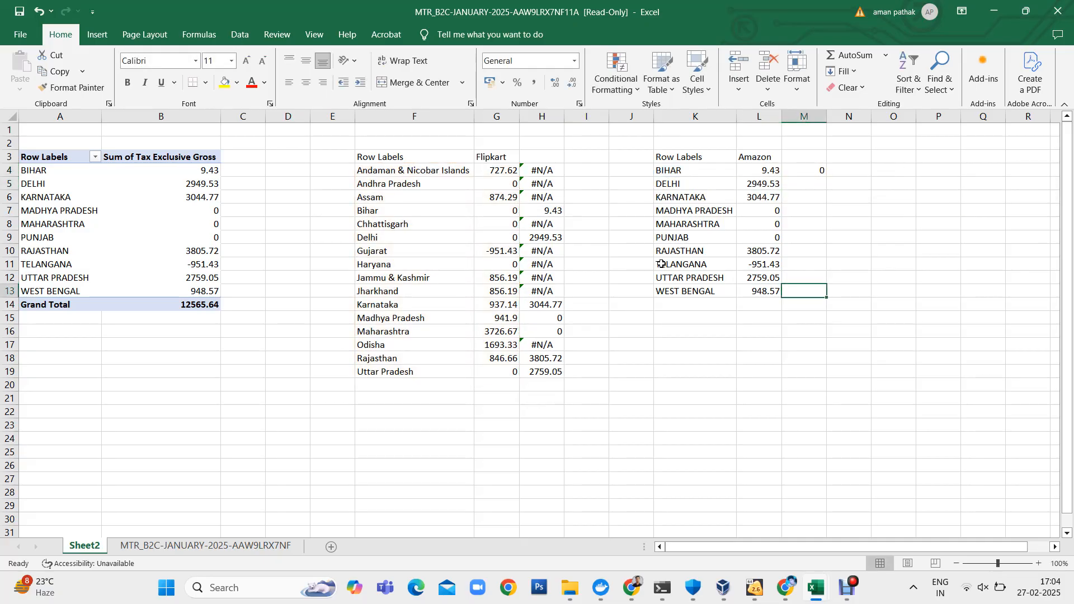
{"action": "key", "text": "ctrl+shift+Up"}
{"action": "key", "text": "ctrl+d"}
- Review the lookup results beside the Amazon table and check the Punjab row against the Flipkart state list
{"action": "key", "text": "Down"}
{"action": "key", "text": "Up"}
{"action": "key", "text": "Up"}
{"action": "key", "text": "Up"}
{"action": "key", "text": "Up"}
{"action": "key", "text": "Up"}
{"action": "key", "text": "Up"}
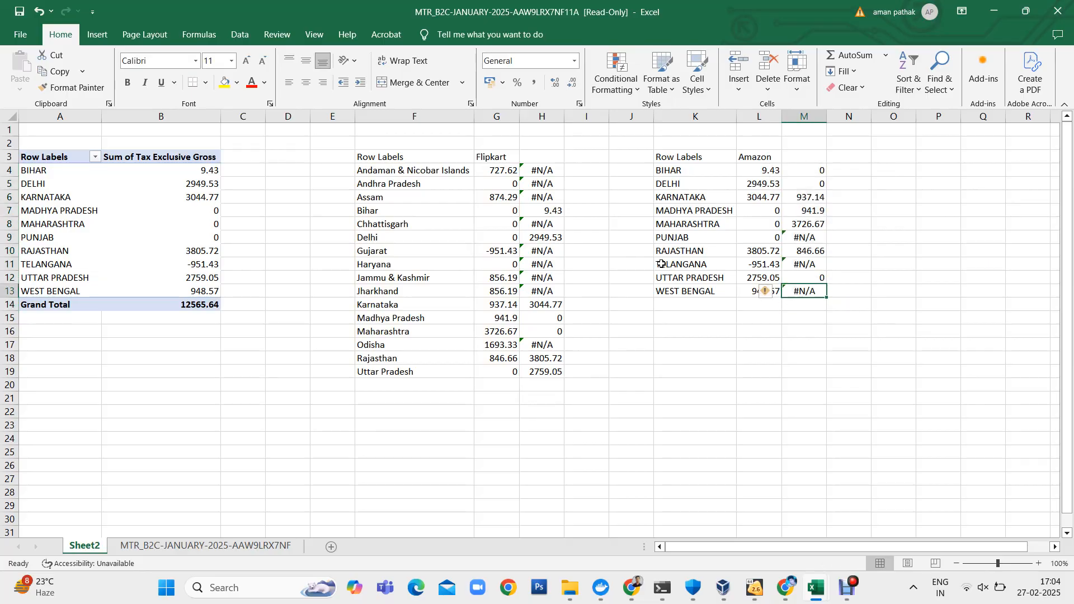
{"action": "key", "text": "Down"}
{"action": "key", "text": "Down"}
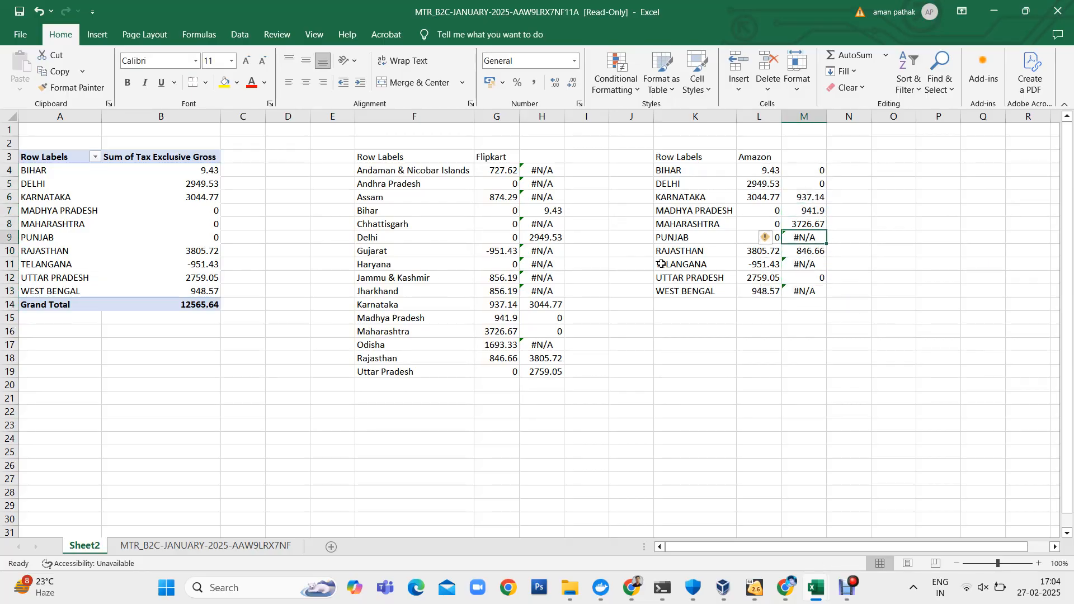
{"action": "key", "text": "shift+space"}
{"action": "key", "text": "Left"}
{"action": "key", "text": "Left"}
{"action": "key", "text": "shift+Right"}
{"action": "key", "text": "shift+Right"}
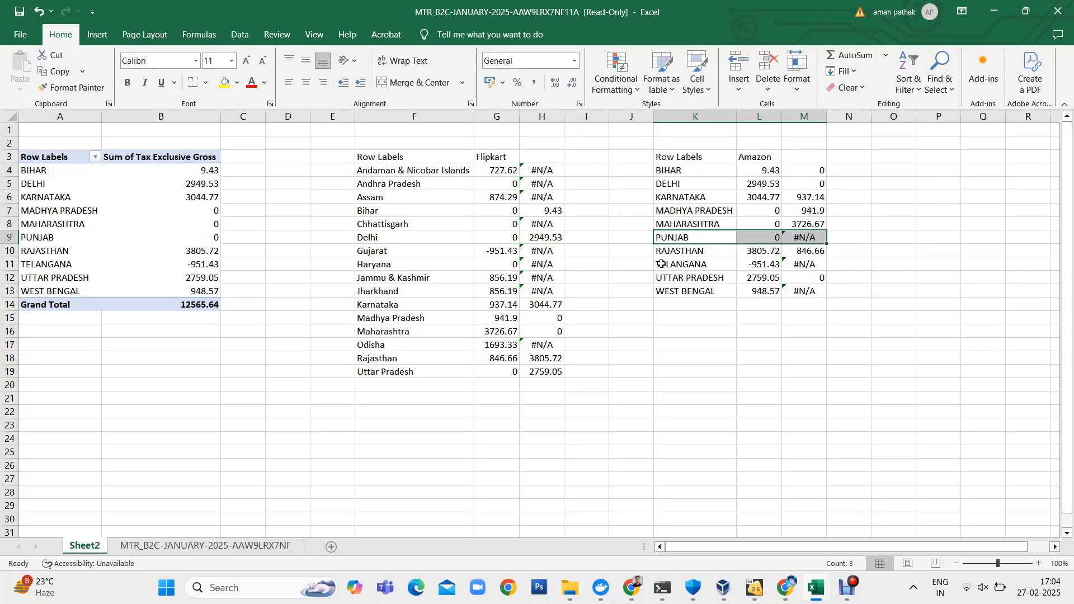
{"action": "key", "text": "Left"}
{"action": "key", "text": "Left"}
{"action": "key", "text": "Left"}
{"action": "key", "text": "Left"}
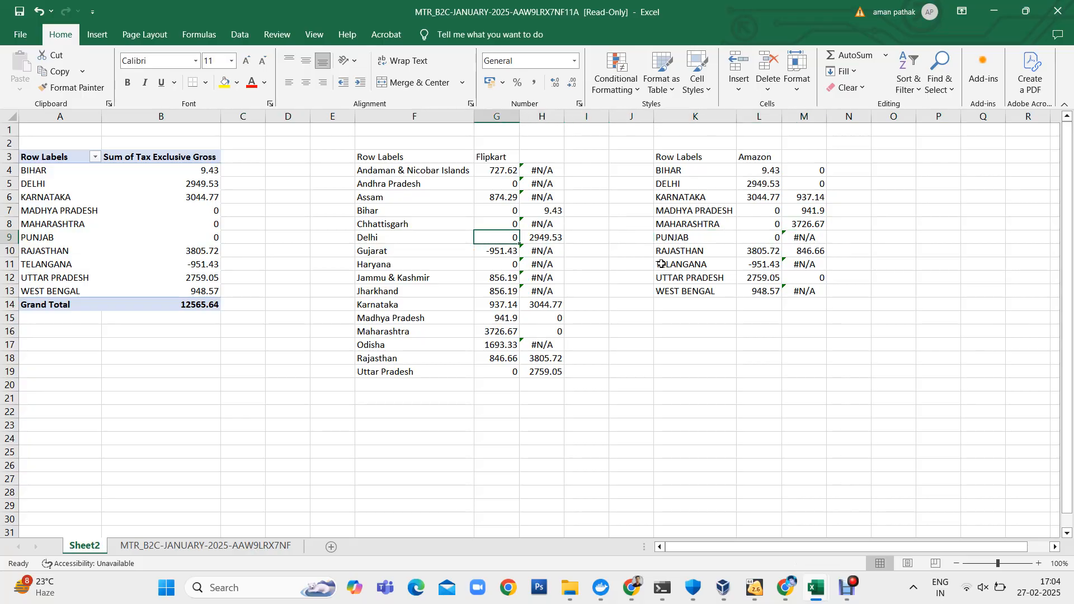
{"action": "left_click", "coordinate": [420, 175]}
{"action": "left_click_drag", "start_coordinate": [420, 175], "coordinate": [464, 342]}
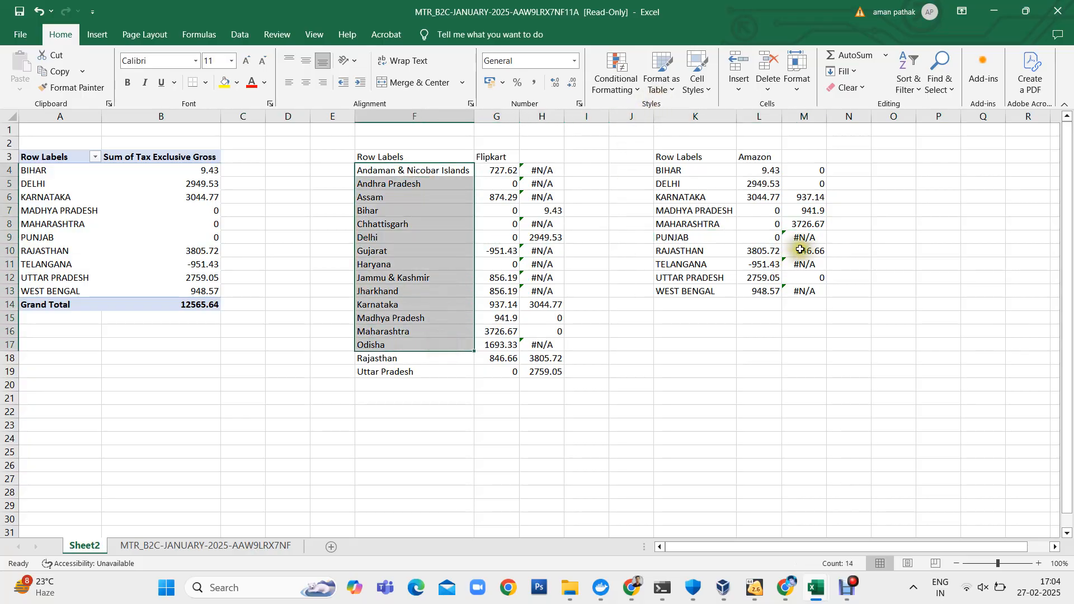
- Copy the TELANGANA row's state and amount from K11:L11 to F20, below Uttar Pradesh in the Flipkart table
{"action": "left_click", "coordinate": [802, 260]}
{"action": "key", "text": "Left"}
{"action": "key", "text": "Left"}
{"action": "key", "text": "shift+Right"}
{"action": "key", "text": "ctrl+c"}
{"action": "left_click", "coordinate": [417, 384]}
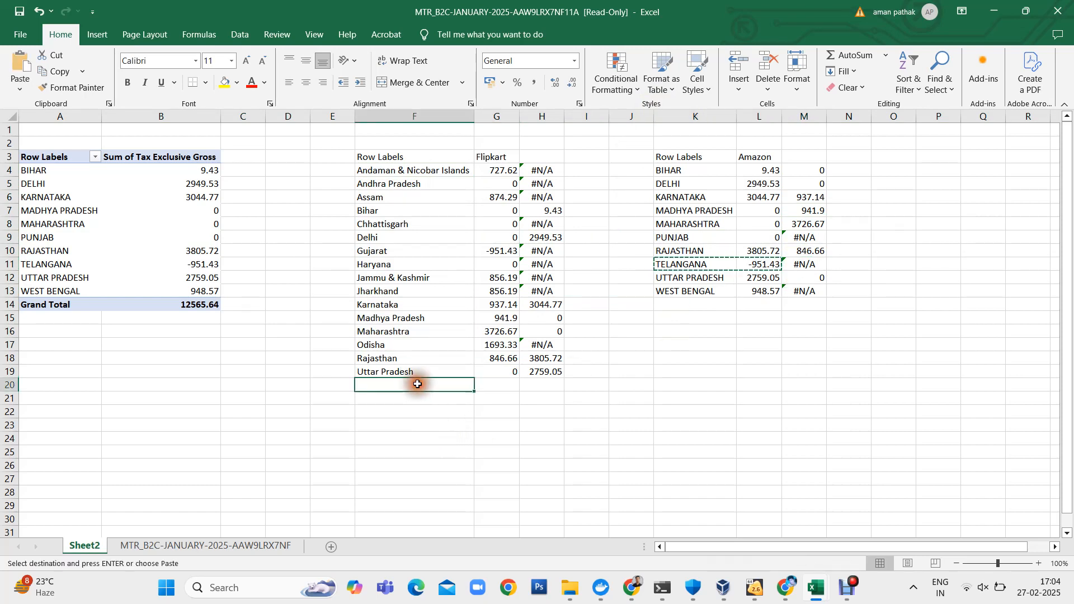
{"action": "key", "text": "ctrl+v"}
- Move the TELANGANA amount from G20 to H20, in the column of Amazon lookup values
{"action": "key", "text": "Right"}
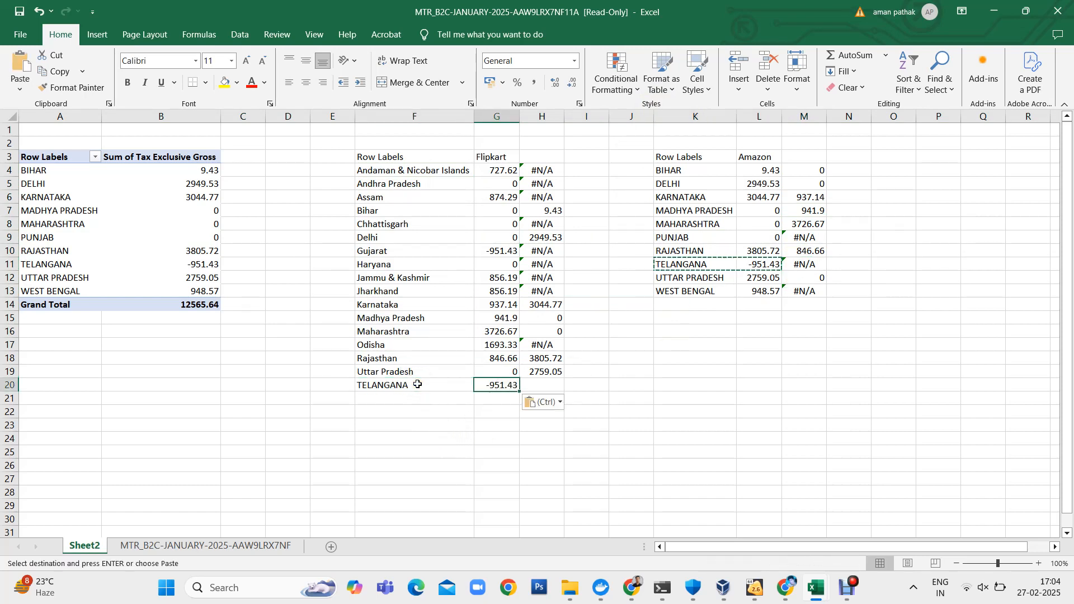
{"action": "key", "text": "ctrl+c"}
{"action": "key", "text": "Right"}
{"action": "key", "text": "ctrl+v"}
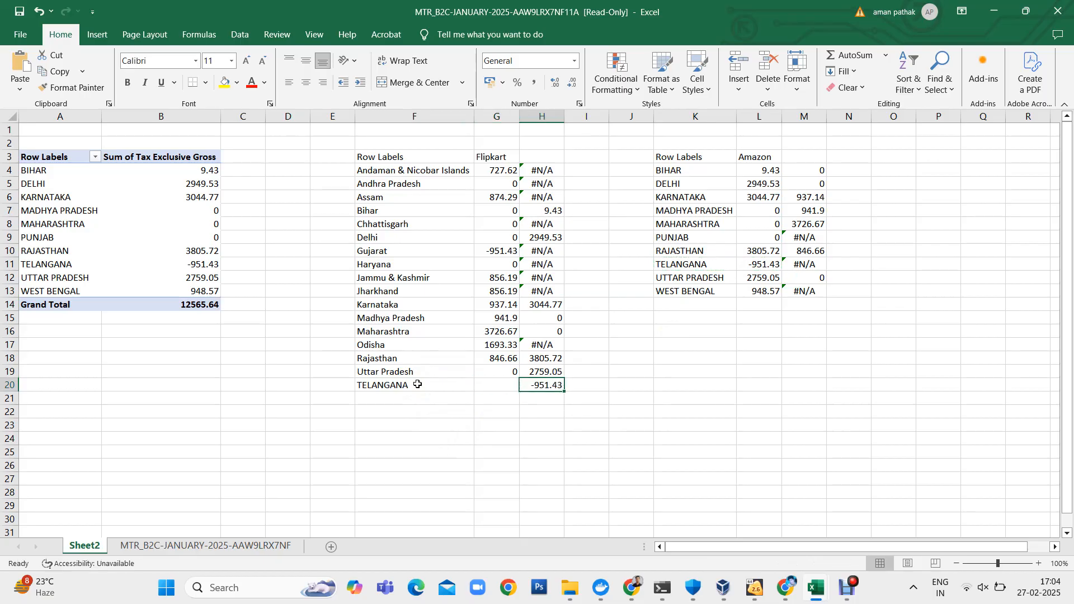
- Copy the WEST BENGAL row's state and amount from K13:L13 to F21, below TELANGANA in the Flipkart table
{"action": "left_click", "coordinate": [683, 292]}
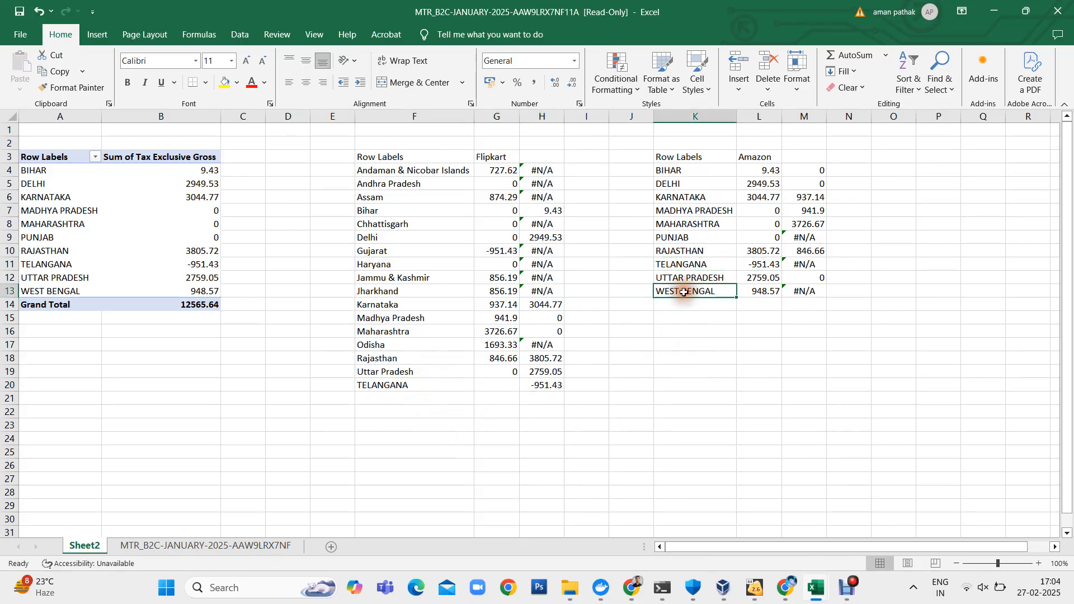
{"action": "key", "text": "shift+Right"}
{"action": "key", "text": "ctrl+c"}
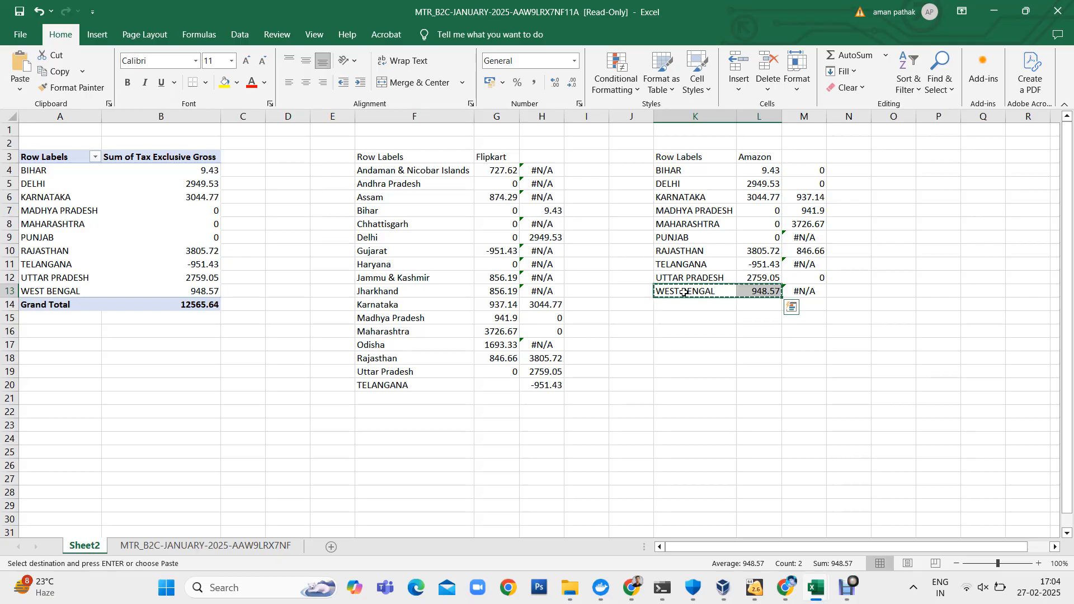
{"action": "left_click", "coordinate": [400, 399]}
{"action": "key", "text": "ctrl+v"}
- Move the WEST BENGAL amount from G21 to H21, in the column of Amazon lookup values
{"action": "key", "text": "Right"}
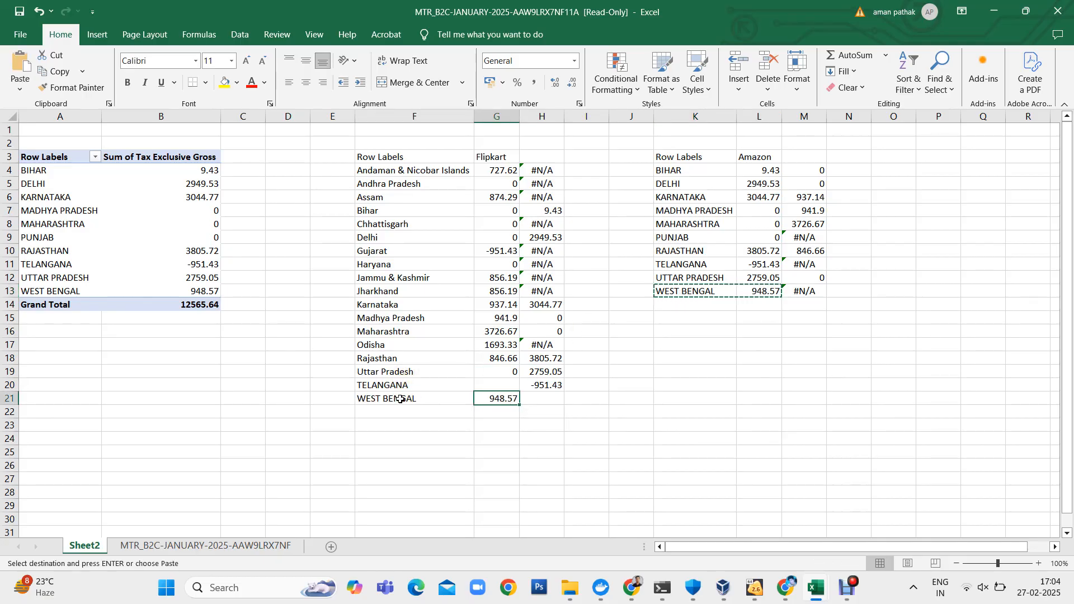
{"action": "key", "text": "ctrl+x"}
{"action": "key", "text": "Right"}
{"action": "key", "text": "ctrl+v"}
- Label the lookup value column beside Flipkart with the heading "Amazon" in H3
{"action": "key", "text": "Right"}
{"action": "key", "text": "Right"}
{"action": "key", "text": "Left"}
{"action": "key", "text": "Left"}
{"action": "key", "text": "Up"}
{"action": "key", "text": "Up"}
{"action": "key", "text": "Up"}
{"action": "key", "text": "Up"}
{"action": "key", "text": "Up"}
{"action": "key", "text": "Up"}
{"action": "key", "text": "Up"}
{"action": "key", "text": "Up"}
{"action": "key", "text": "Up"}
{"action": "key", "text": "Up"}
{"action": "key", "text": "Up"}
{"action": "key", "text": "Up"}
{"action": "key", "text": "Up"}
{"action": "key", "text": "Up"}
{"action": "key", "text": "Up"}
{"action": "key", "text": "Up"}
{"action": "key", "text": "Up"}
{"action": "key", "text": "Up"}
{"action": "key", "text": "Up"}
{"action": "key", "text": "Down"}
{"action": "type", "text": "Amazon"}
{"action": "key", "text": "Return"}
- Replace the #N/A errors in H4:H6 and the Chhattisgarh cell H8 with 0
{"action": "key", "text": "shift+Down"}
{"action": "key", "text": "shift+Down"}
{"action": "type", "text": "0"}
{"action": "key", "text": "ctrl+Return"}
{"action": "key", "text": "Down"}
{"action": "key", "text": "Down"}
{"action": "key", "text": "Down"}
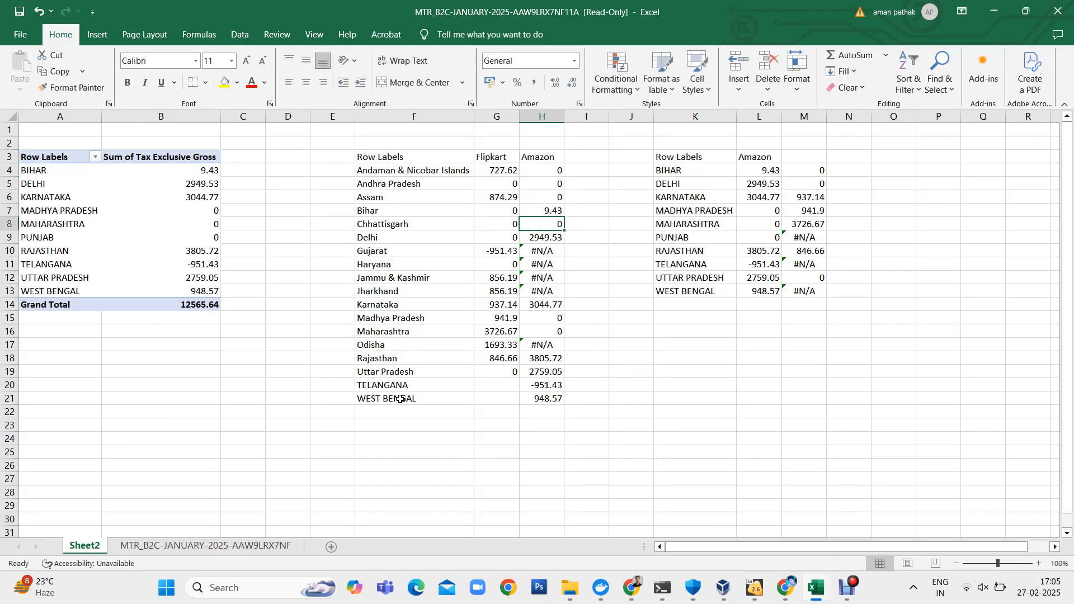
- Replace the #N/A errors in H10:H13 and the Odisha cell H17 with 0
{"action": "key", "text": "Down"}
{"action": "key", "text": "Down"}
{"action": "key", "text": "Down"}
{"action": "key", "text": "Up"}
{"action": "key", "text": "shift+Down"}
{"action": "key", "text": "shift+Down"}
{"action": "key", "text": "shift+Down"}
{"action": "type", "text": "0"}
{"action": "key", "text": "ctrl+Return"}
{"action": "key", "text": "Down"}
{"action": "key", "text": "Down"}
{"action": "key", "text": "Down"}
{"action": "key", "text": "Down"}
{"action": "key", "text": "Down"}
{"action": "key", "text": "Down"}
{"action": "key", "text": "Down"}
{"action": "key", "text": "F2"}
{"action": "type", "text": "0"}
{"action": "key", "text": "Return"}
- Add the Flipkart and Amazon amounts for Andaman & Nicobar Islands in I4 with the formula =G4+H4
{"action": "key", "text": "Right"}
{"action": "key", "text": "ctrl+Up"}
{"action": "key", "text": "Down"}
{"action": "key", "text": "Down"}
{"action": "key", "text": "Down"}
{"action": "type", "text": "="}
{"action": "key", "text": "Left"}
{"action": "key", "text": "Left"}
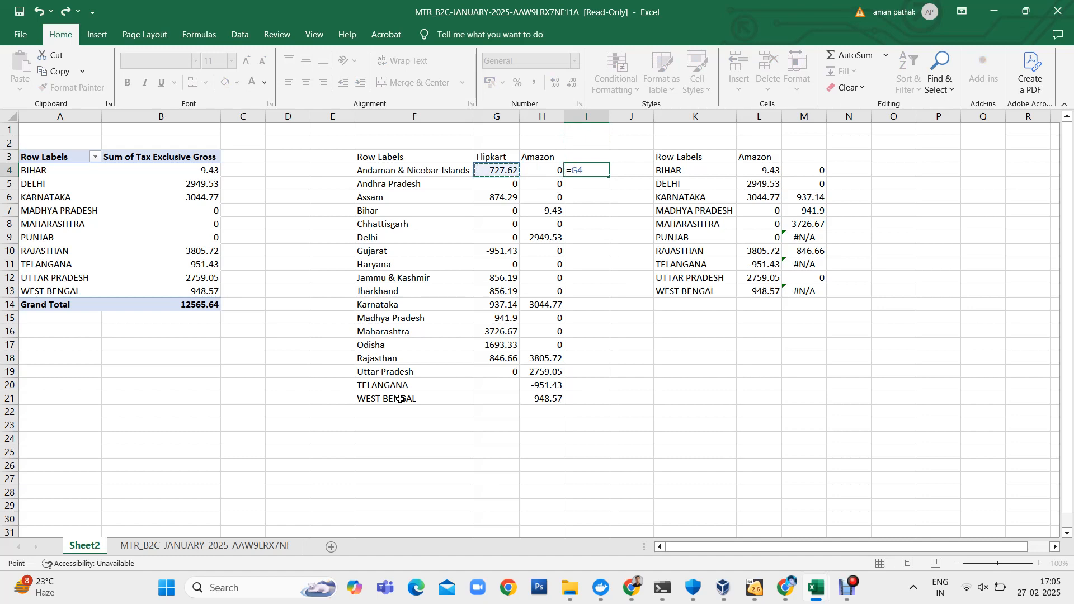
{"action": "type", "text": "+"}
{"action": "key", "text": "Left"}
{"action": "key", "text": "Return"}
- Fill the I4 sum formula down to I21, the West Bengal row
{"action": "key", "text": "Left"}
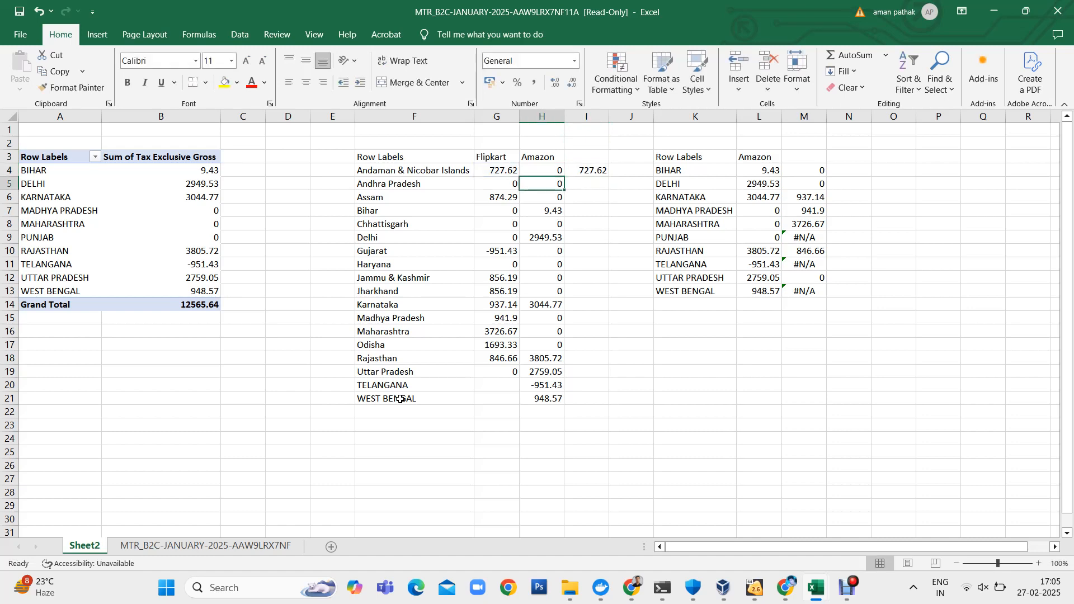
{"action": "key", "text": "shift+Down"}
{"action": "key", "text": "ctrl+Down"}
{"action": "key", "text": "Right"}
{"action": "key", "text": "ctrl+shift+Up"}
{"action": "key", "text": "ctrl+d"}
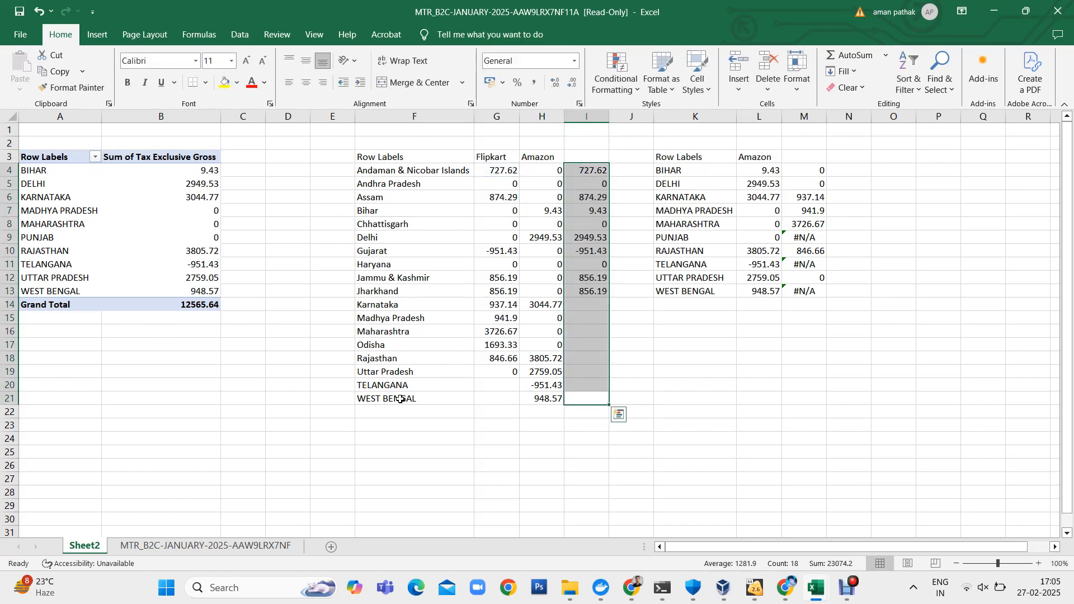
- Give the sum column the bold heading "Total Taxable" in I3 and autofit the column width
{"action": "key", "text": "Up"}
{"action": "key", "text": "Up"}
{"action": "key", "text": "Up"}
{"action": "key", "text": "Up"}
{"action": "key", "text": "Up"}
{"action": "key", "text": "Up"}
{"action": "key", "text": "Up"}
{"action": "key", "text": "Up"}
{"action": "key", "text": "Up"}
{"action": "key", "text": "Up"}
{"action": "key", "text": "Up"}
{"action": "key", "text": "Up"}
{"action": "key", "text": "Up"}
{"action": "key", "text": "Up"}
{"action": "key", "text": "Up"}
{"action": "key", "text": "Up"}
{"action": "key", "text": "Up"}
{"action": "key", "text": "Up"}
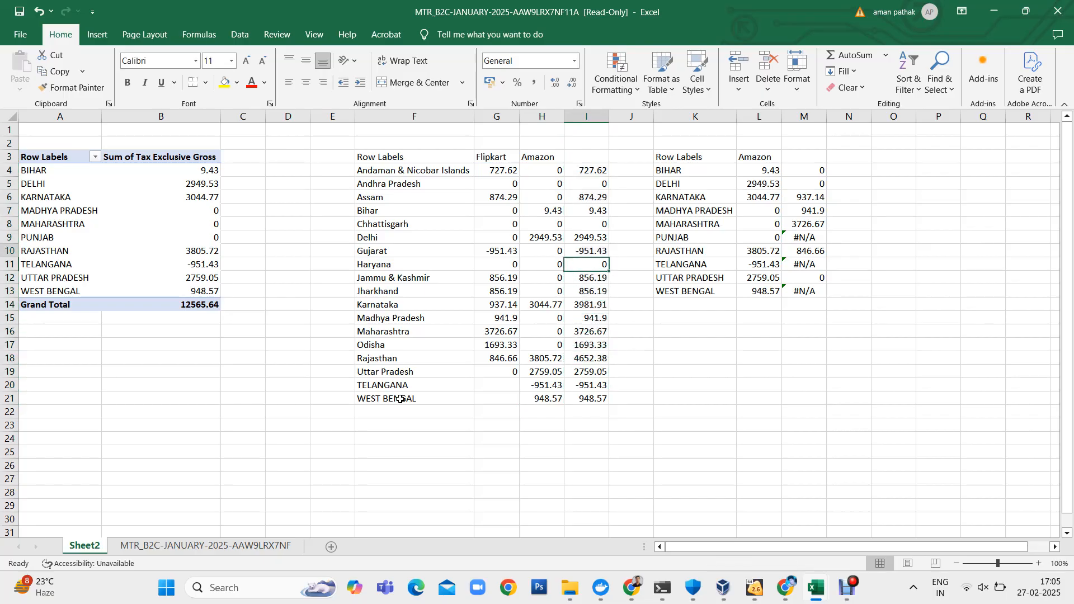
{"action": "type", "text": "Tot"}
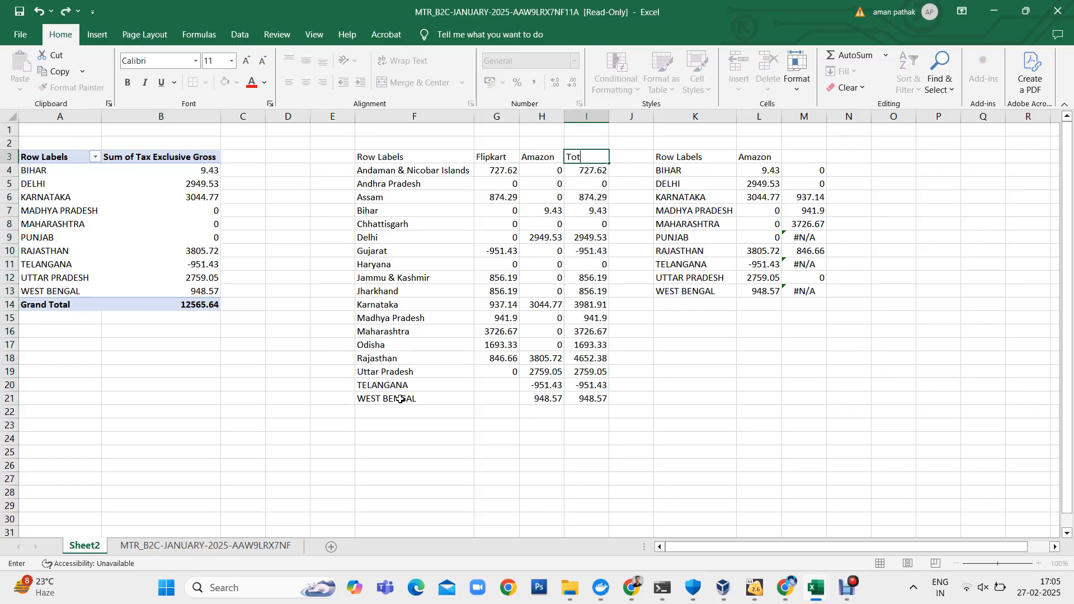
{"action": "type", "text": "al Taxable"}
{"action": "key", "text": "Return"}
{"action": "key", "text": "Up"}
{"action": "key", "text": "alt+h"}
{"action": "key", "text": "o"}
{"action": "key", "text": "i"}
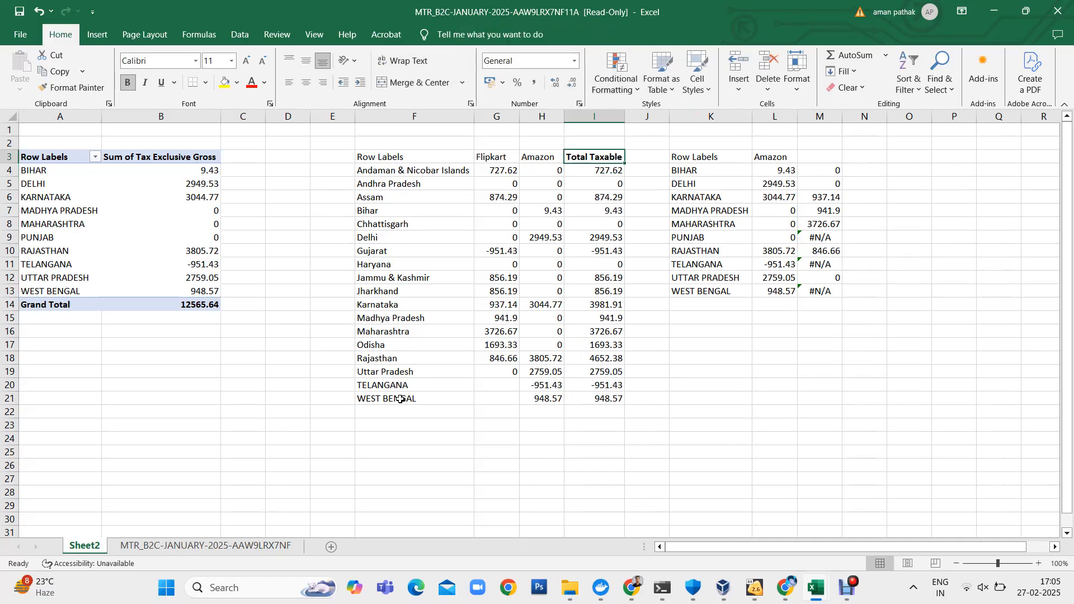
{"action": "key", "text": "Down"}
{"action": "key", "text": "Down"}
{"action": "key", "text": "Up"}
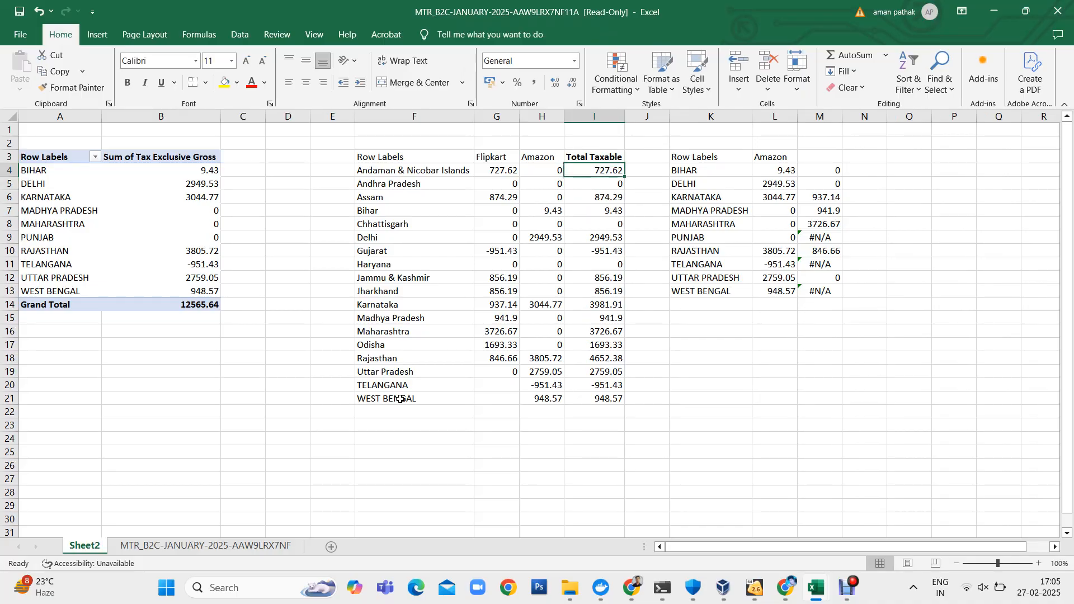
- Switch to the GST portal's B2CS form in Chrome and set POS to 35-Andaman and Nicobar Islands
{"action": "key", "text": "alt+Tab"}
{"action": "key", "text": "Tab"}
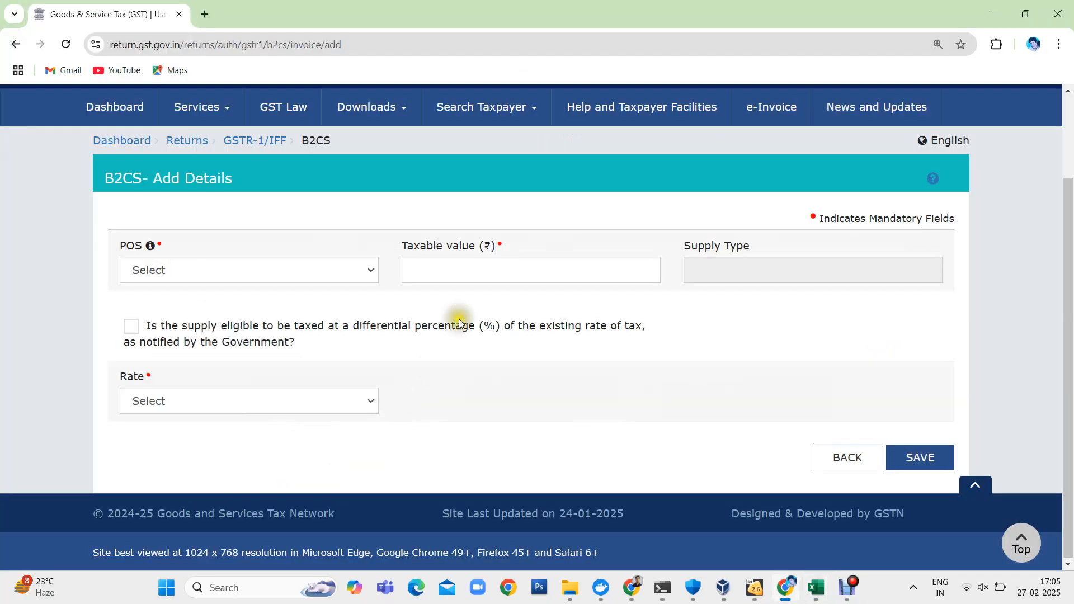
{"action": "key", "text": "alt+Tab"}
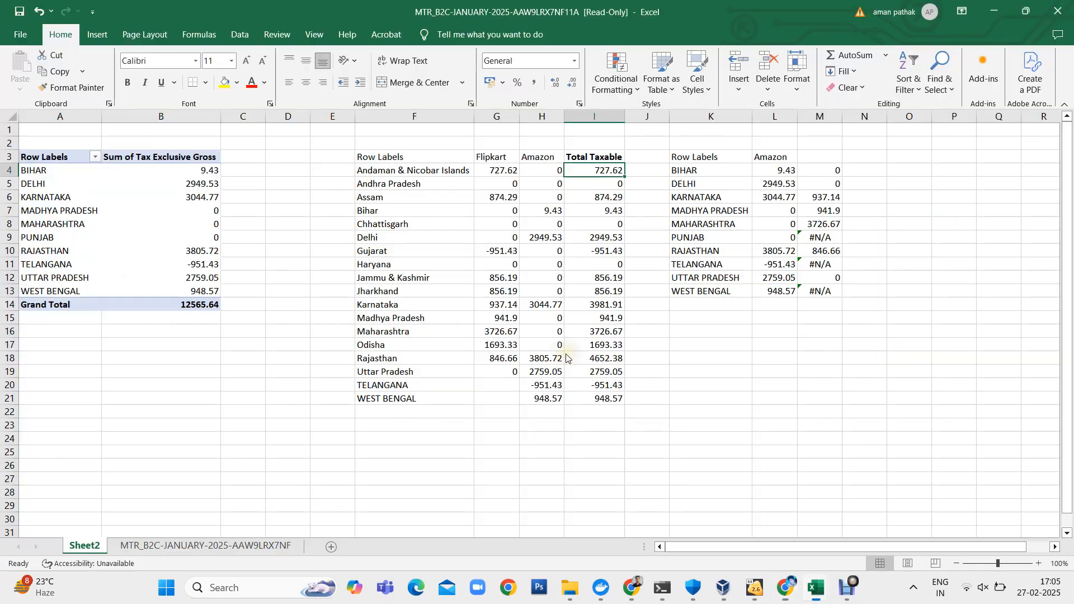
{"action": "left_click", "coordinate": [422, 169]}
{"action": "key", "text": "alt+Tab"}
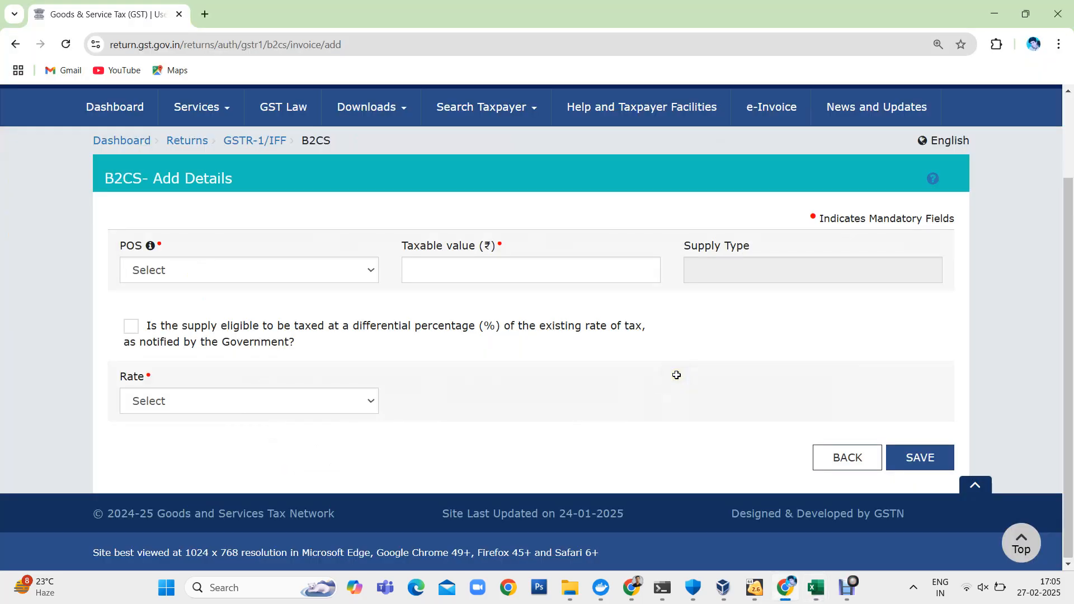
{"action": "left_click", "coordinate": [291, 268]}
{"action": "left_click", "coordinate": [162, 311]}
{"action": "left_click", "coordinate": [478, 263]}
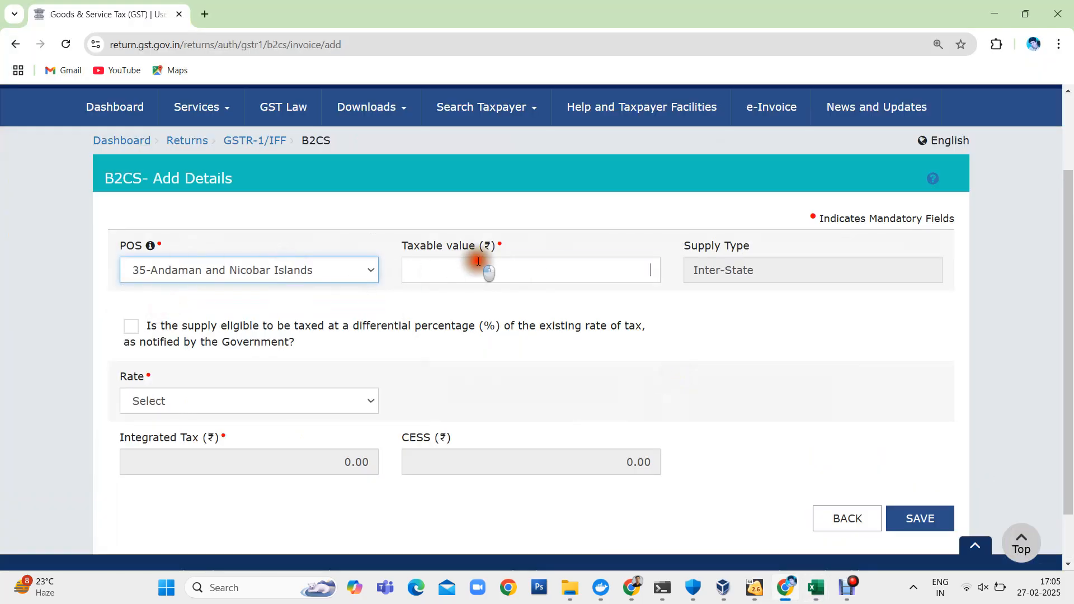
- Look up the Andaman & Nicobar Islands total in the Excel sheet and enter 727.62 as the portal's taxable value
{"action": "key", "text": "alt+Tab"}
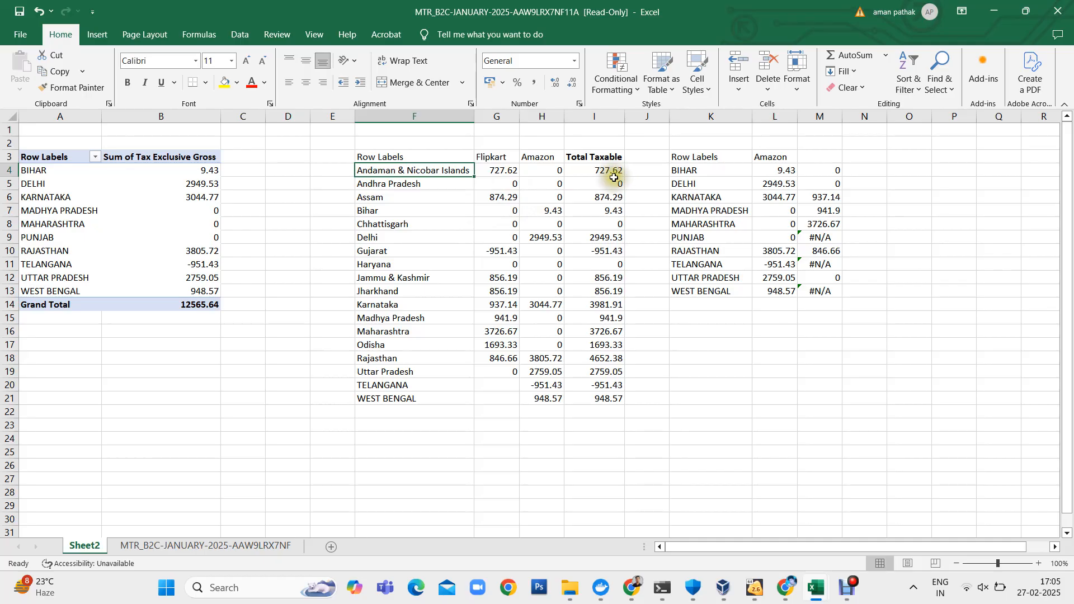
{"action": "left_click_drag", "start_coordinate": [613, 176], "coordinate": [716, 363]}
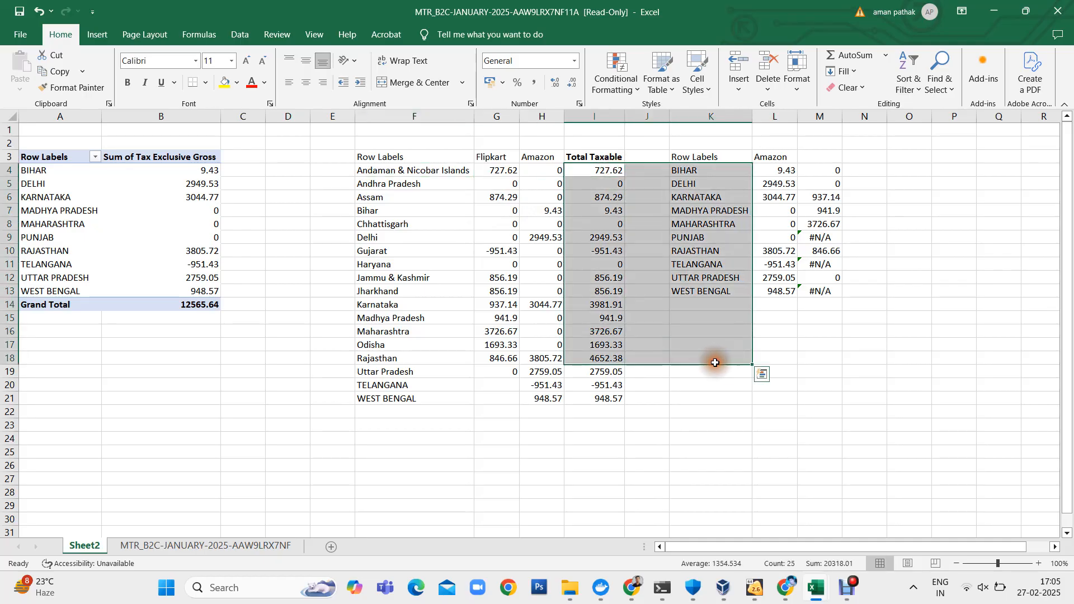
{"action": "key", "text": "alt+Tab"}
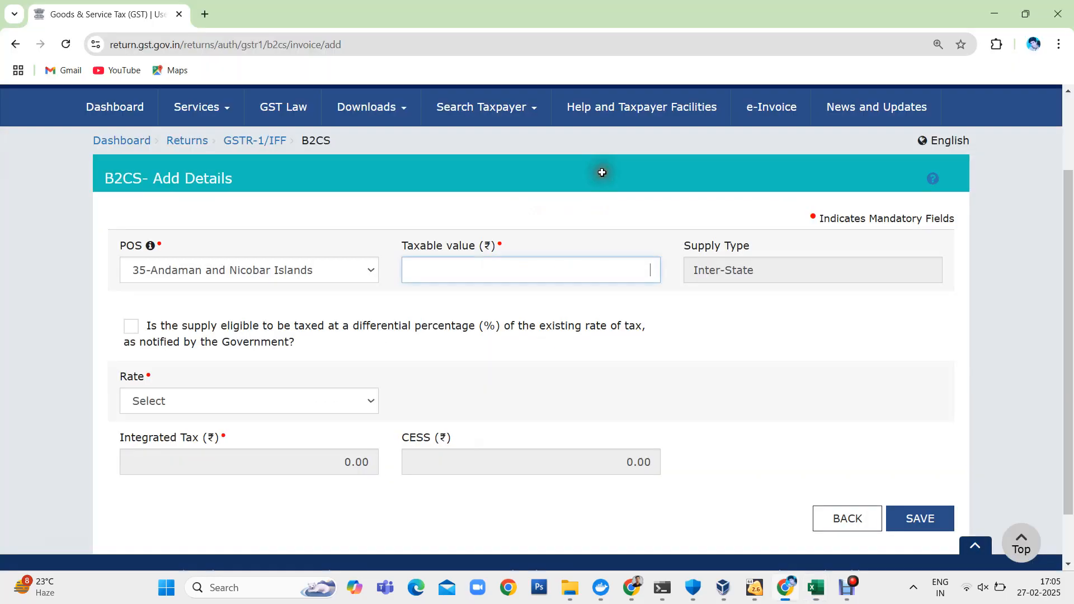
{"action": "type", "text": "7"}
{"action": "key", "text": "Tab"}
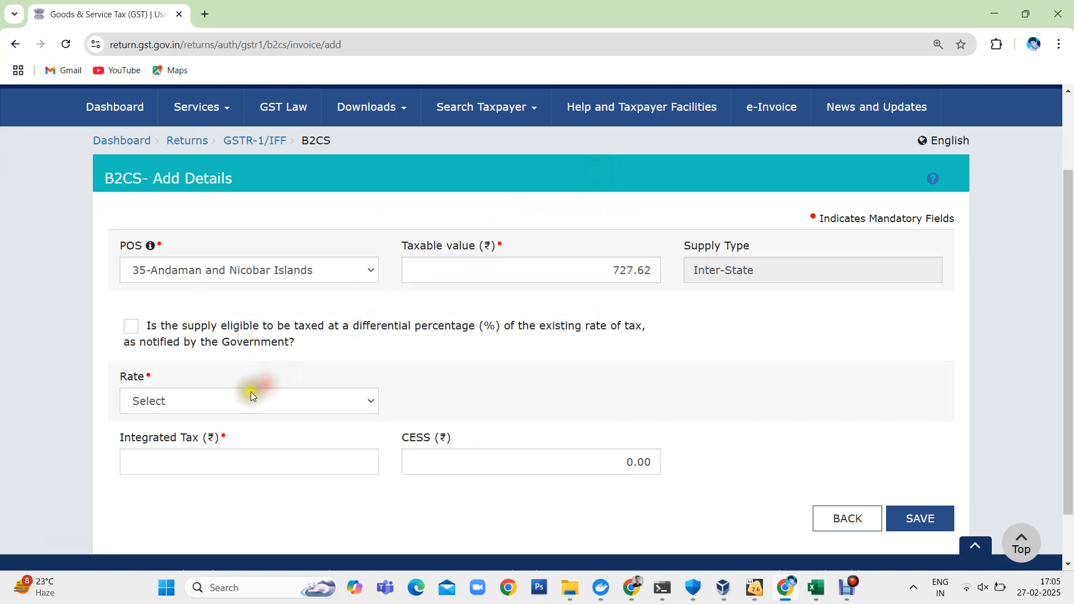
- Set the tax rate to 5 and save the Andaman and Nicobar Islands entry
{"action": "left_click", "coordinate": [245, 394]}
{"action": "left_click", "coordinate": [207, 288]}
{"action": "left_click", "coordinate": [912, 519]}
{"action": "scroll", "coordinate": [572, 395], "scroll_direction": "down", "scroll_amount": 2}
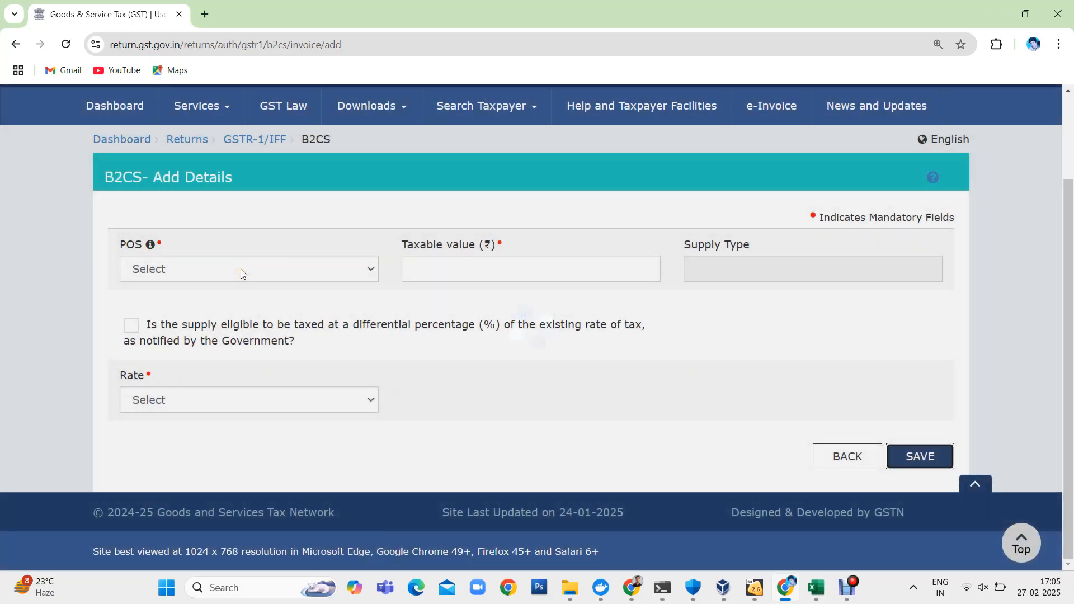
- Check the Assam row in the Excel table and set POS to 18-Assam in the portal form
{"action": "key", "text": "alt+Tab"}
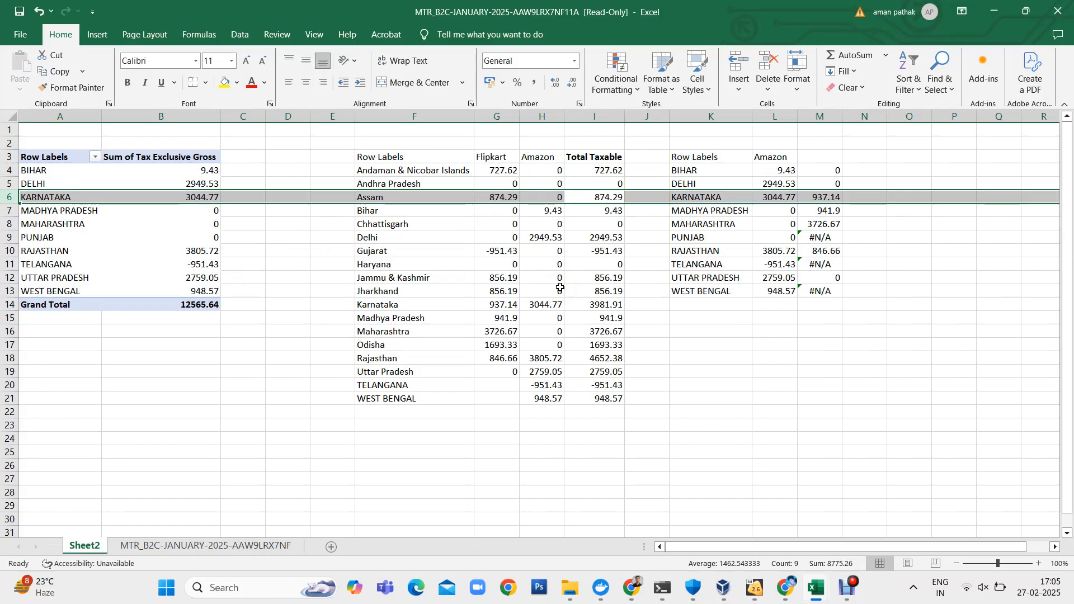
{"action": "key", "text": "alt+Tab"}
{"action": "left_click", "coordinate": [341, 280]}
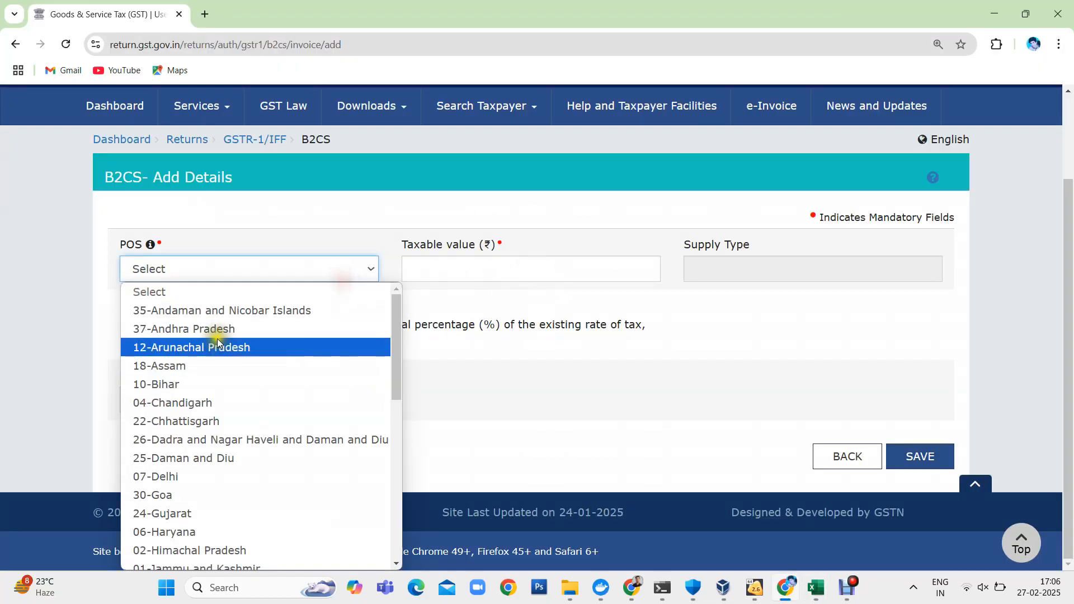
{"action": "left_click", "coordinate": [182, 365]}
{"action": "left_click", "coordinate": [543, 274]}
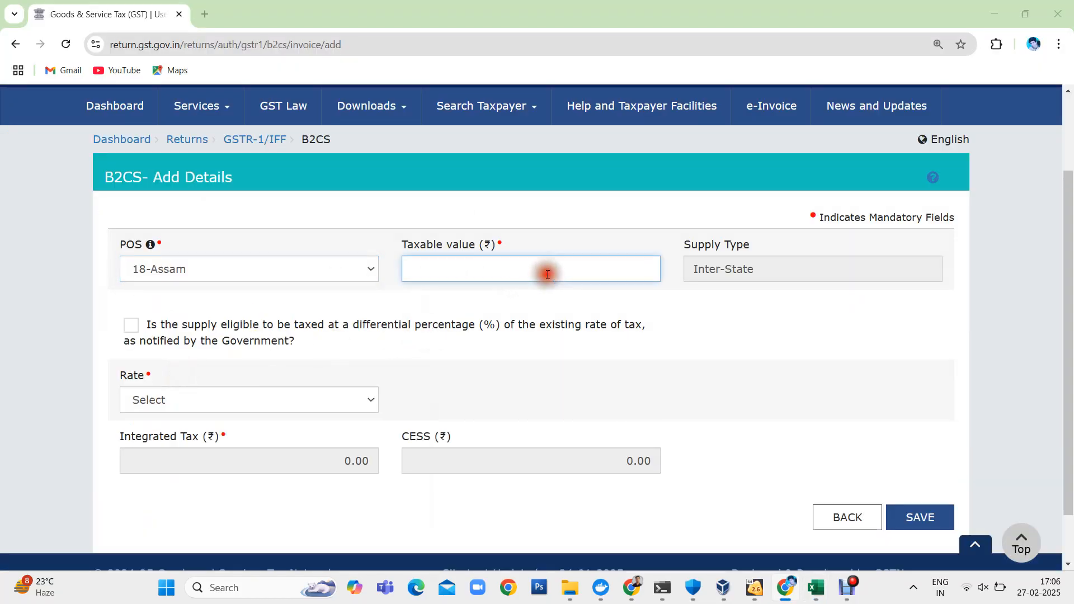
- Enter 874.29, Assam's total from the Excel sheet, as the taxable value in the portal form
{"action": "key", "text": "alt+Tab"}
{"action": "key", "text": "alt+Tab"}
{"action": "type", "text": "874"}
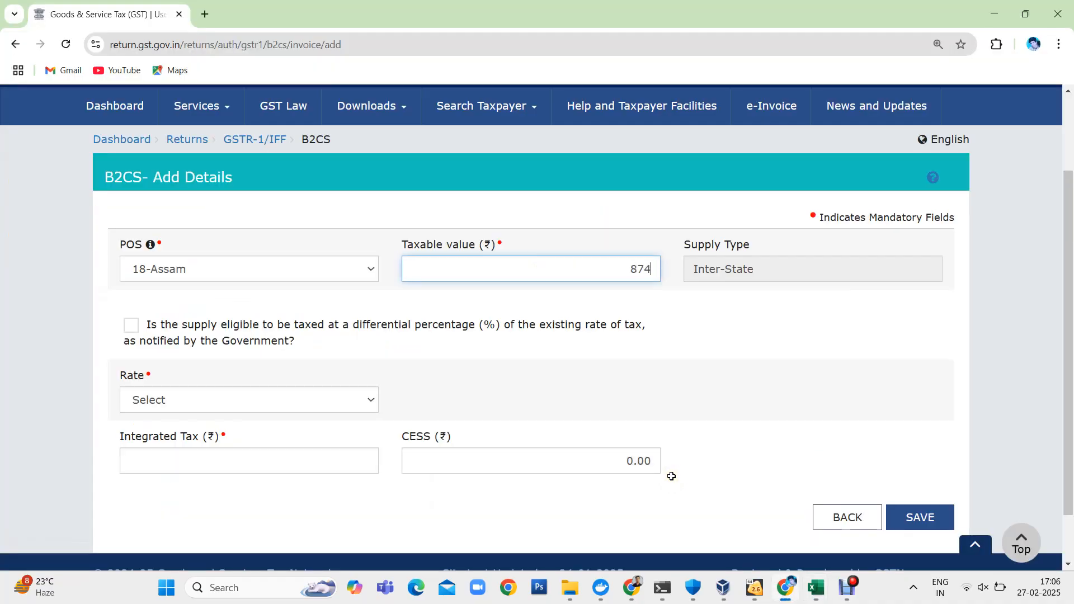
{"action": "key", "text": "alt+Tab"}
{"action": "key", "text": "alt+Tab"}
{"action": "type", "text": ".29"}
{"action": "key", "text": "Tab"}
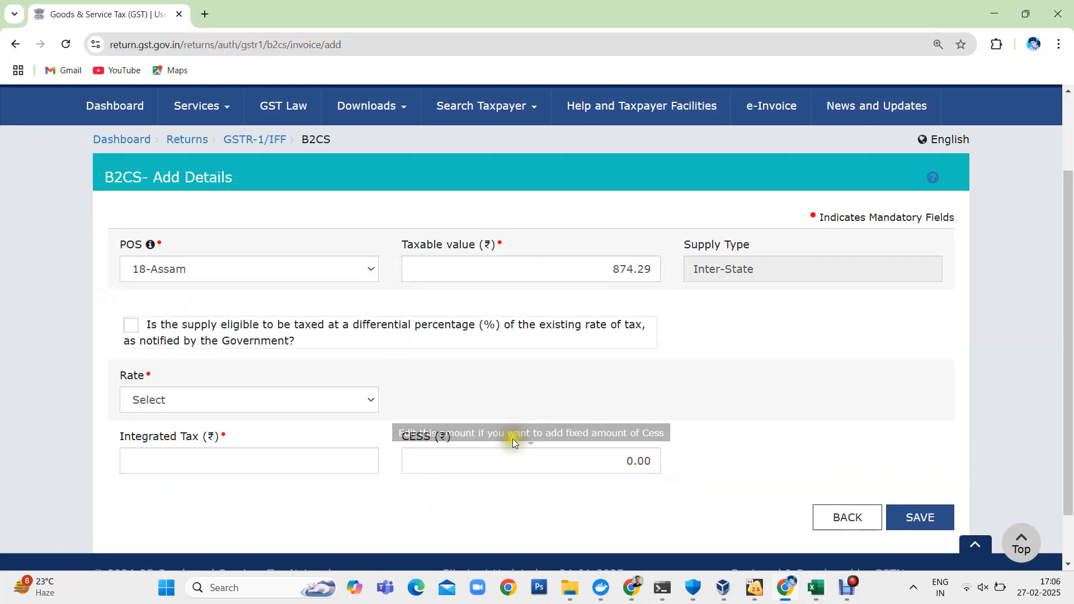
- Set the tax rate to 5 and save the Assam entry
{"action": "left_click", "coordinate": [357, 399]}
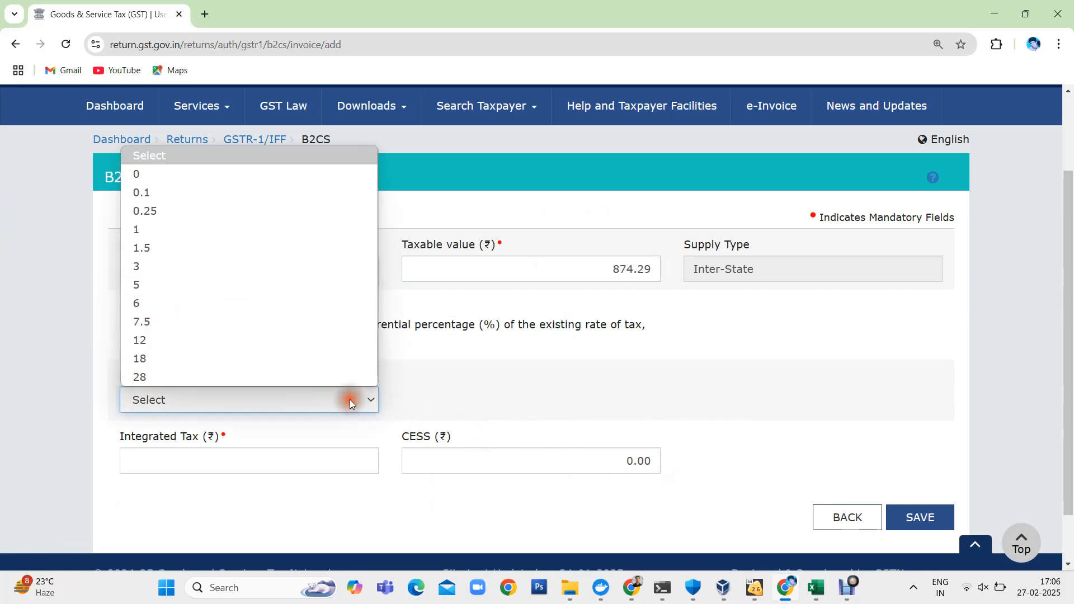
{"action": "left_click", "coordinate": [162, 281]}
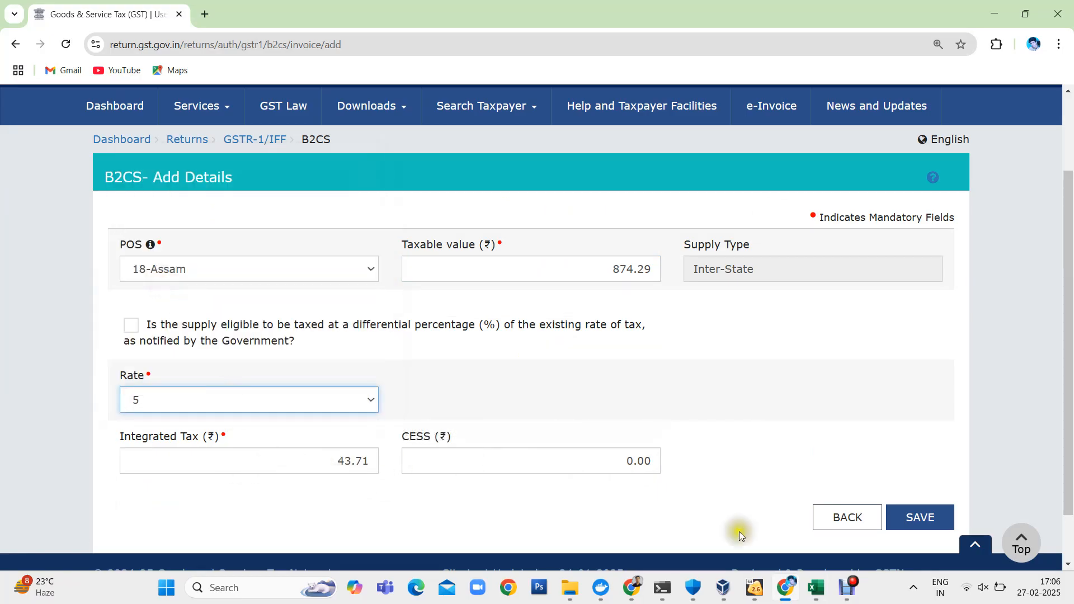
{"action": "left_click", "coordinate": [920, 515]}
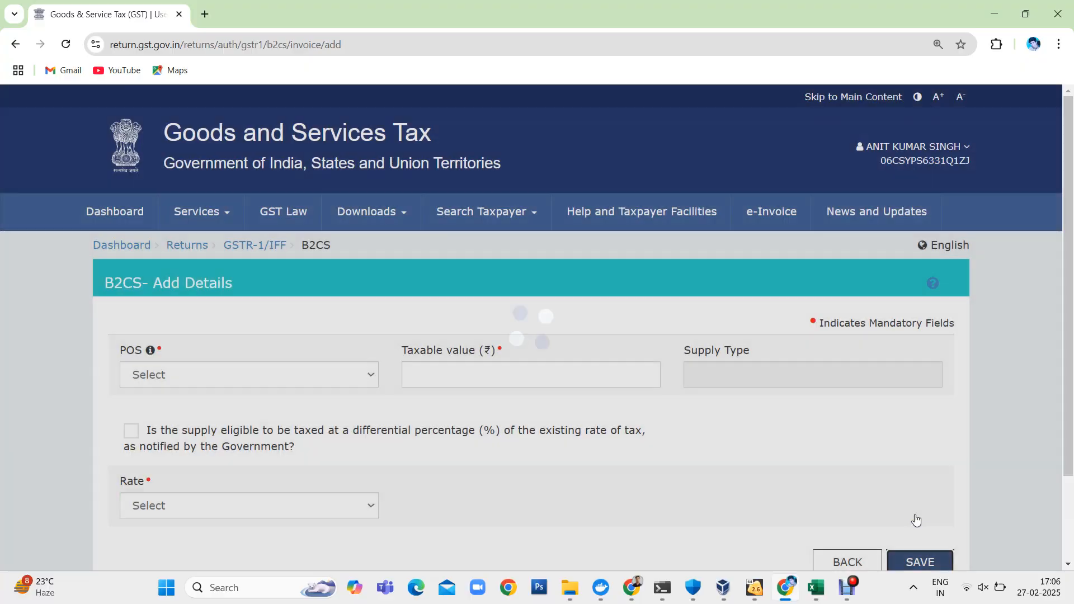
- Locate the Gujarat row in the Excel table and set POS to 24-Gujarat in the portal form
{"action": "key", "text": "alt+Tab"}
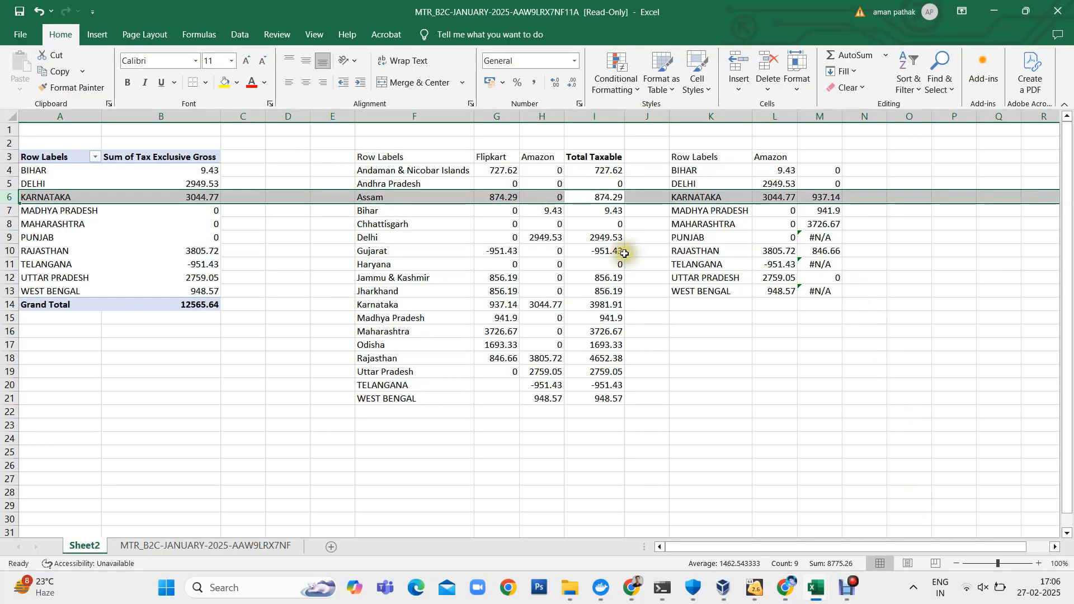
{"action": "left_click", "coordinate": [600, 255]}
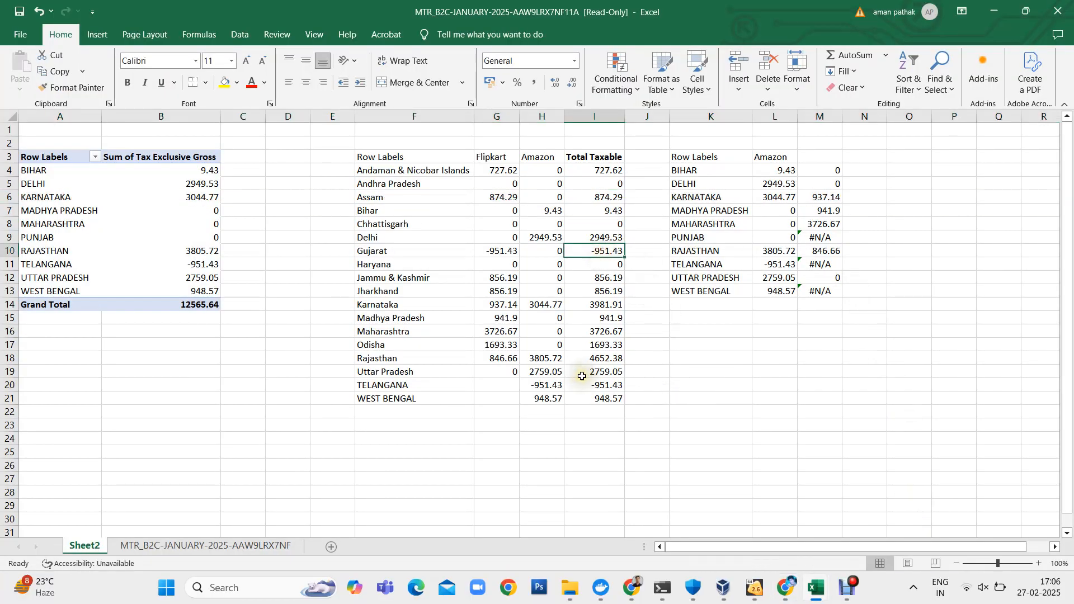
{"action": "key", "text": "Left"}
{"action": "key", "text": "Left"}
{"action": "key", "text": "Left"}
{"action": "key", "text": "alt+Tab"}
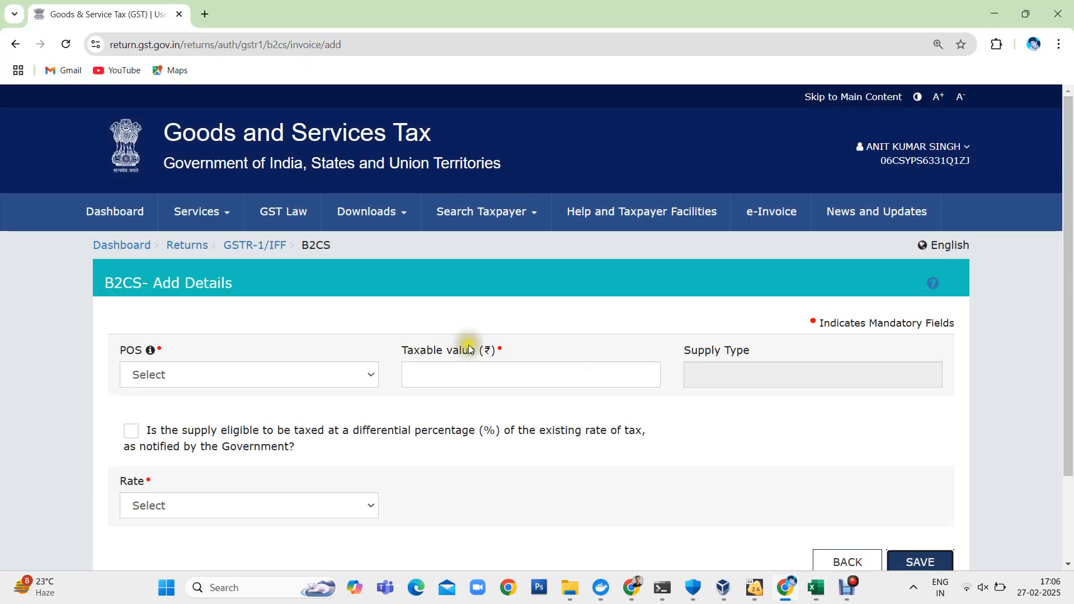
{"action": "left_click", "coordinate": [270, 368]}
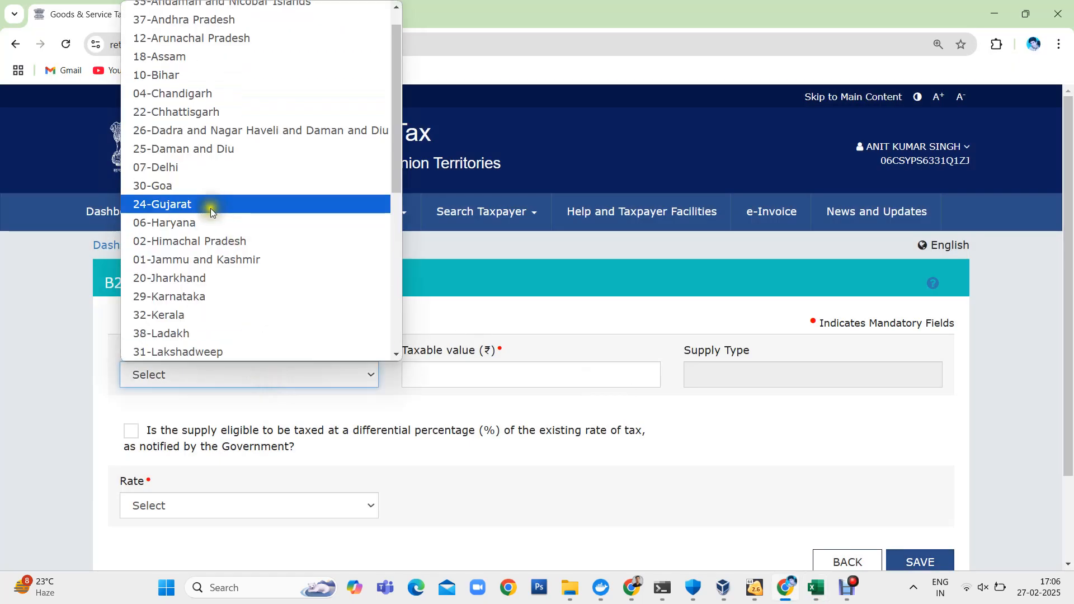
{"action": "left_click", "coordinate": [211, 208]}
- Enter -951.43, Gujarat's total from the Excel sheet, as the taxable value in the portal form
{"action": "left_click", "coordinate": [536, 376]}
{"action": "key", "text": "alt+Tab"}
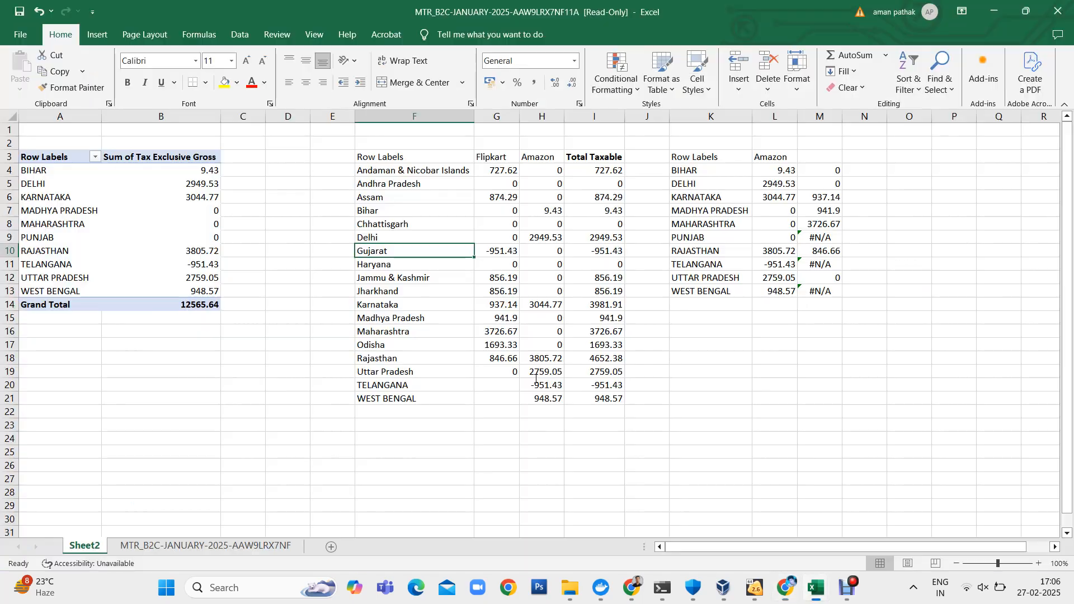
{"action": "key", "text": "alt+Tab"}
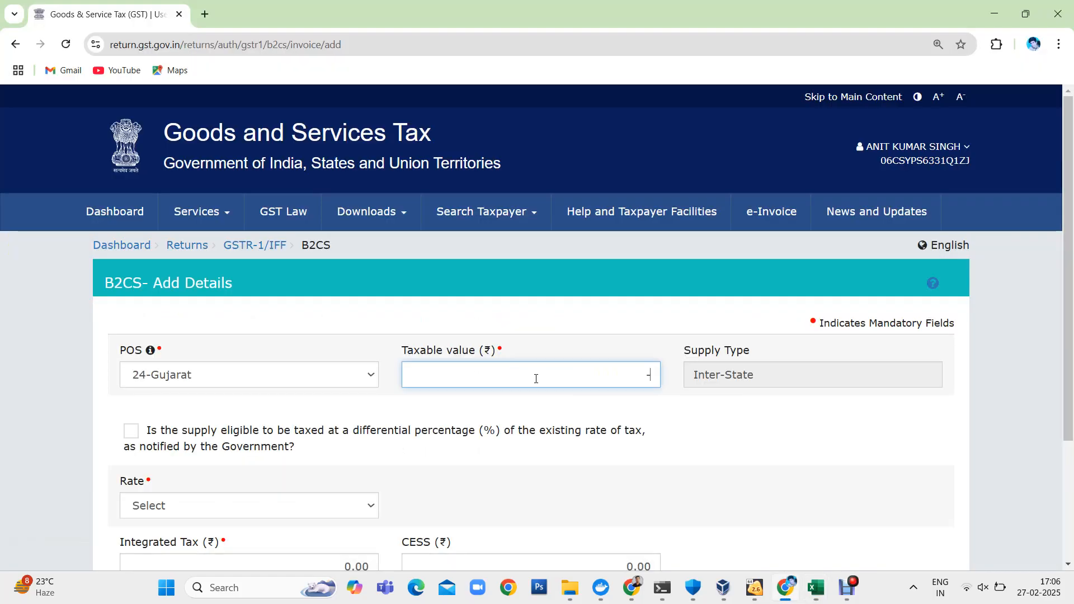
{"action": "type", "text": "-951.43"}
{"action": "key", "text": "alt+Tab"}
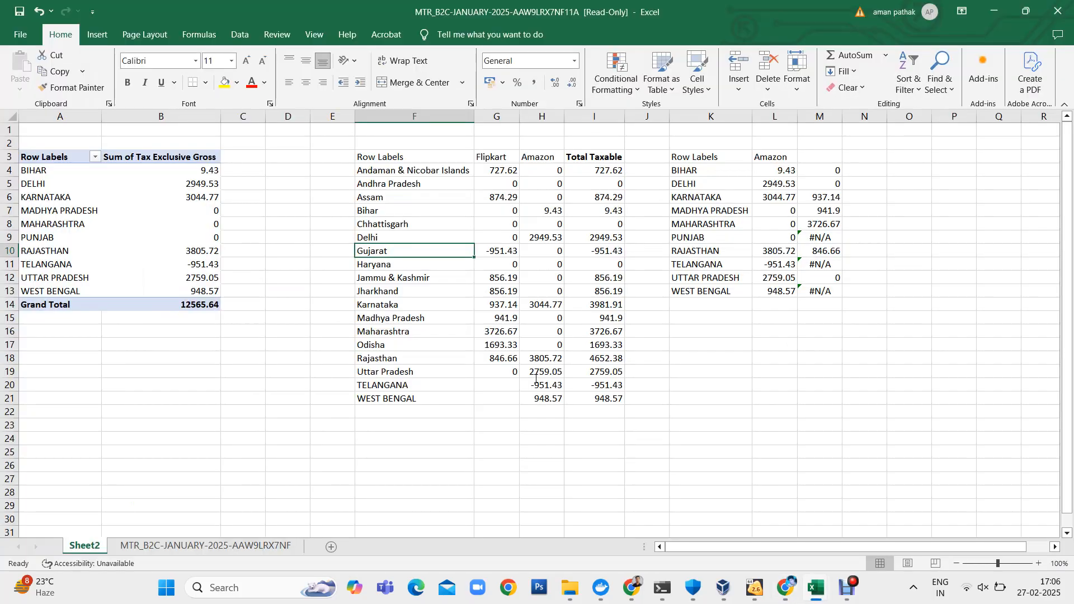
{"action": "key", "text": "alt+Tab"}
- Set the tax rate to 5 and save the Gujarat entry
{"action": "scroll", "coordinate": [532, 376], "scroll_direction": "down", "scroll_amount": 3}
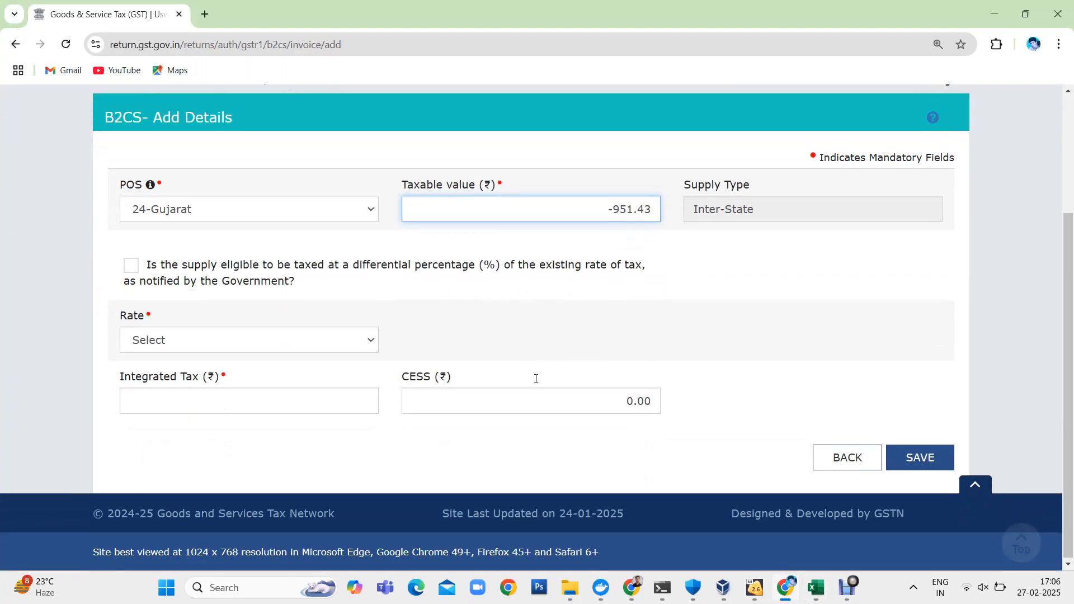
{"action": "left_click", "coordinate": [302, 344]}
{"action": "left_click", "coordinate": [159, 224]}
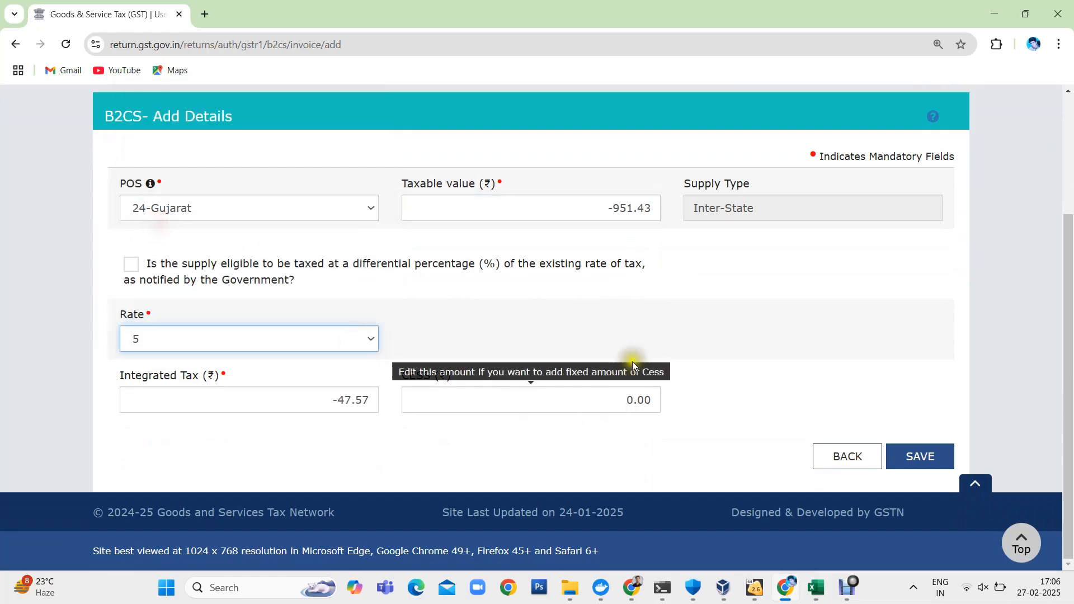
{"action": "left_click", "coordinate": [918, 454]}
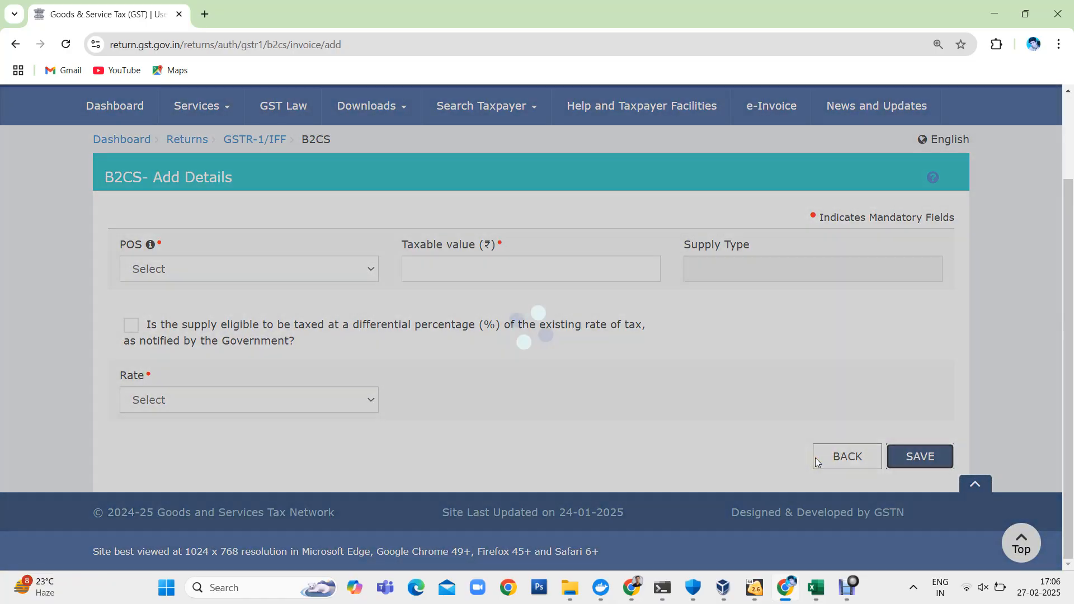
- Locate the Delhi row in the Excel table and set POS to 07-Delhi in the portal form
{"action": "key", "text": "alt+Tab"}
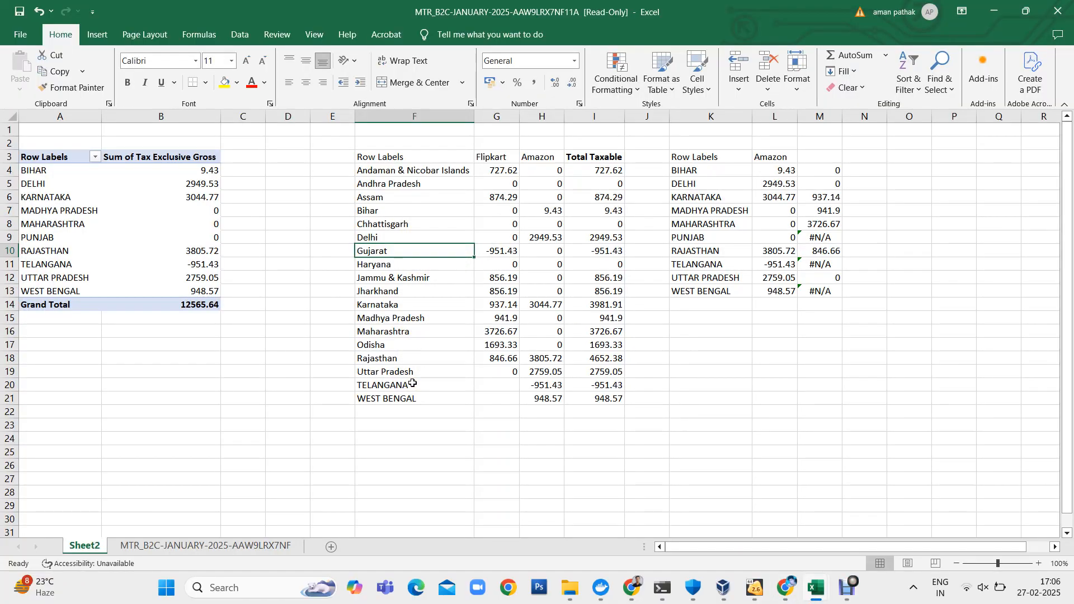
{"action": "key", "text": "Up"}
{"action": "key", "text": "ctrl+c"}
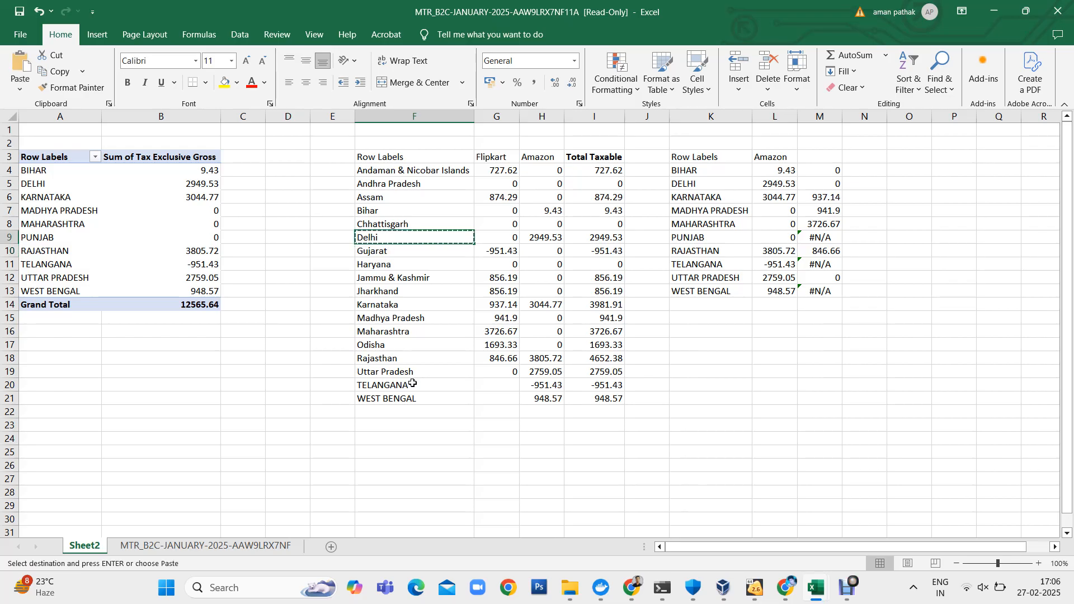
{"action": "key", "text": "alt+Tab"}
{"action": "key", "text": "alt+Tab"}
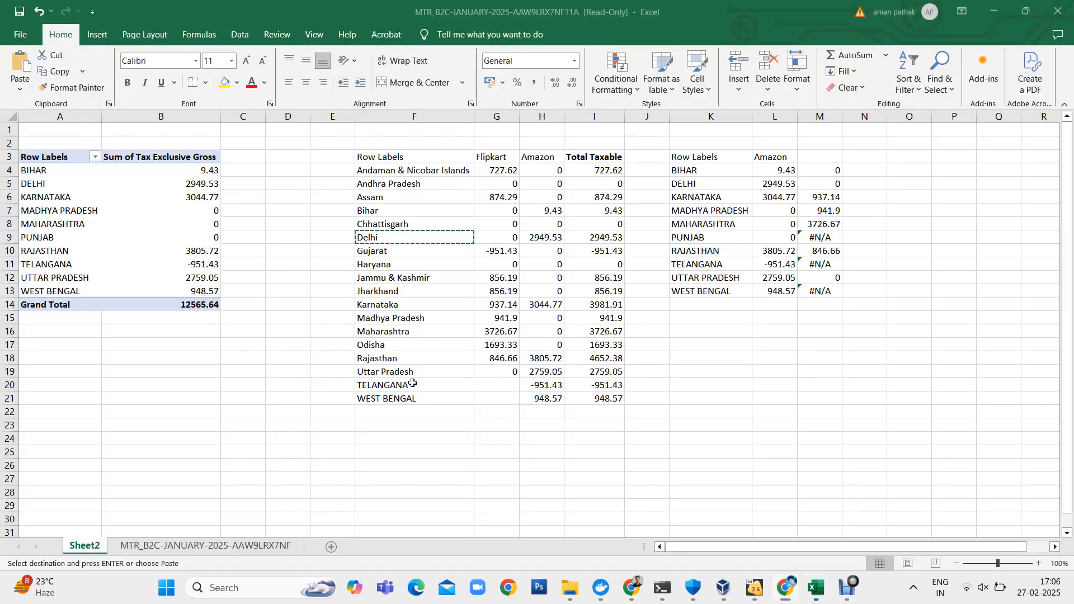
{"action": "key", "text": "alt+Tab"}
{"action": "left_click", "coordinate": [309, 271]}
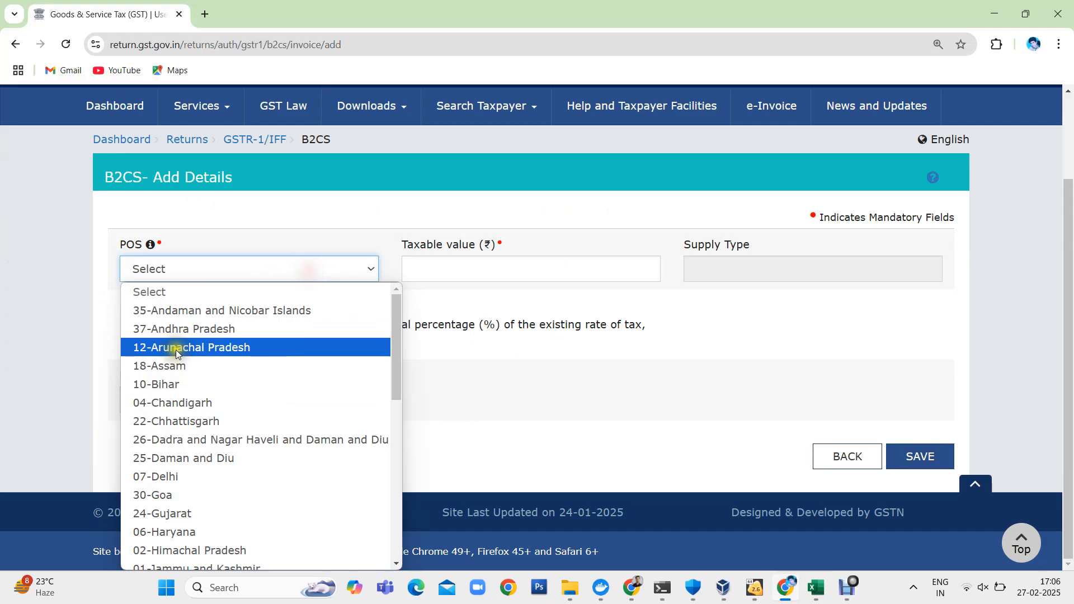
{"action": "left_click", "coordinate": [166, 486]}
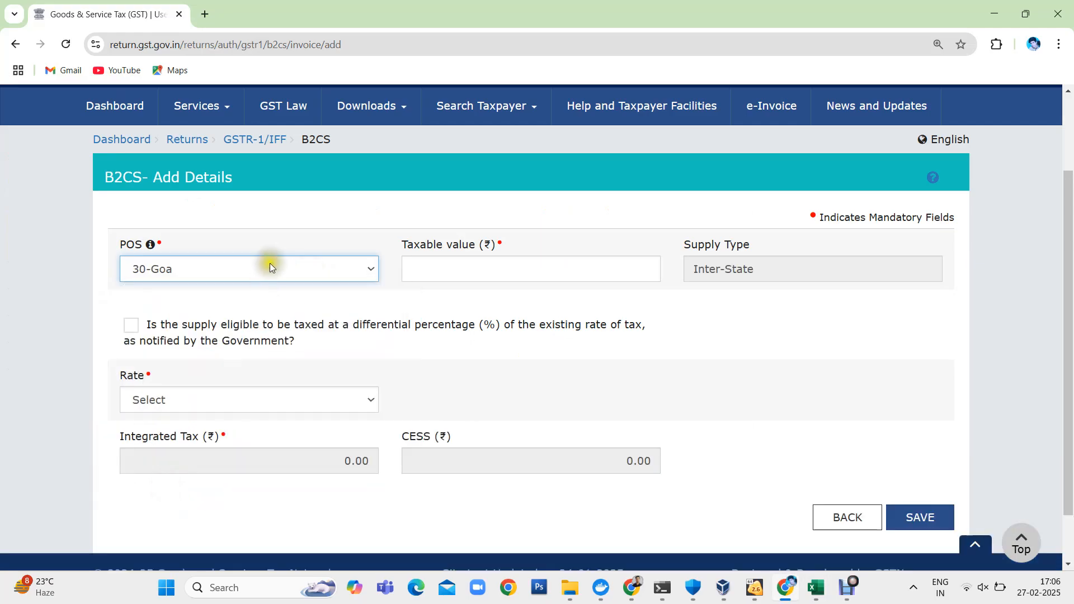
{"action": "left_click", "coordinate": [269, 264]}
{"action": "left_click", "coordinate": [186, 472]}
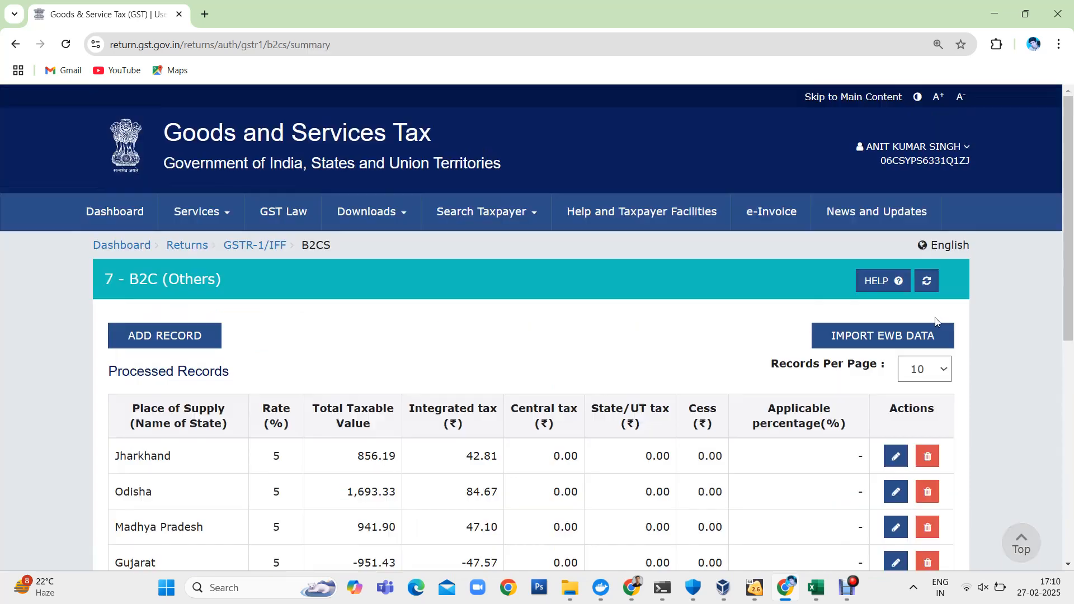
- Review the processed B2C (Others) records and return to the GSTR-1 overview to check its sections
{"action": "scroll", "coordinate": [935, 317], "scroll_direction": "down", "scroll_amount": 3}
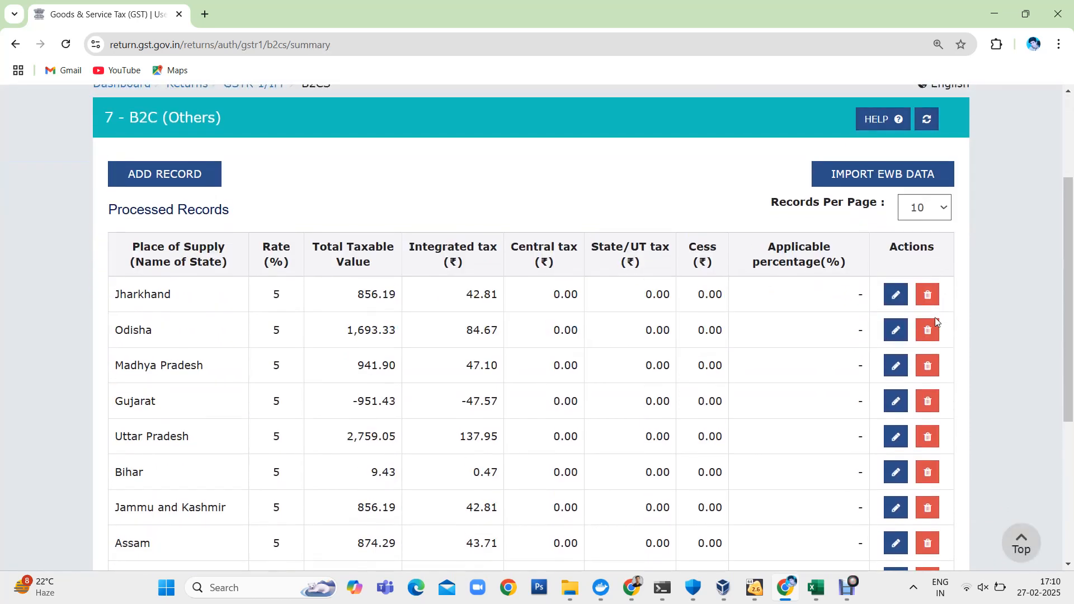
{"action": "scroll", "coordinate": [935, 317], "scroll_direction": "down", "scroll_amount": 3}
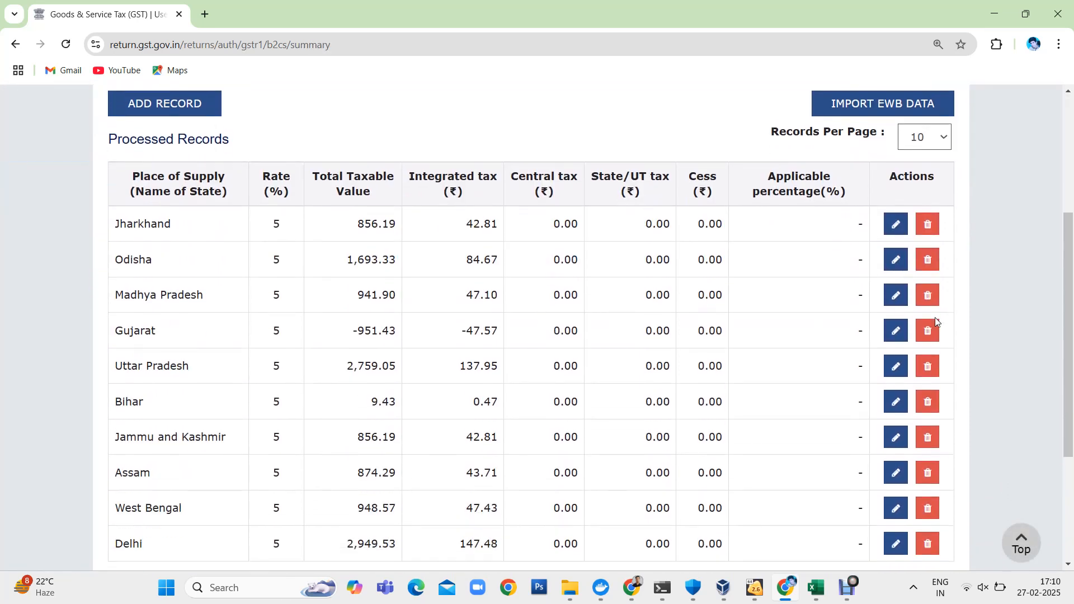
{"action": "scroll", "coordinate": [432, 210], "scroll_direction": "up", "scroll_amount": 1}
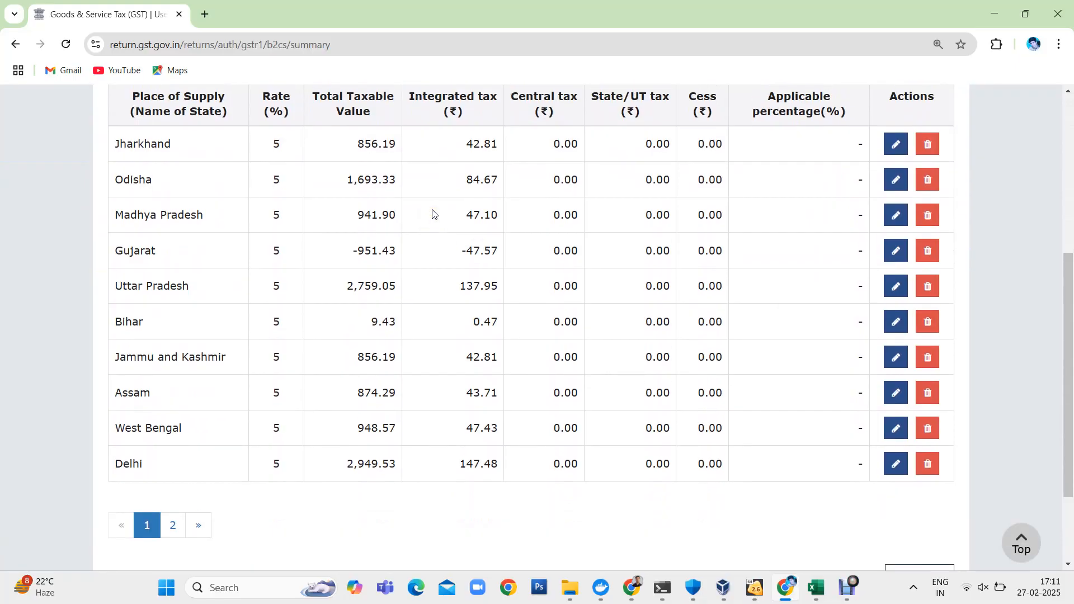
{"action": "scroll", "coordinate": [703, 348], "scroll_direction": "down", "scroll_amount": 3}
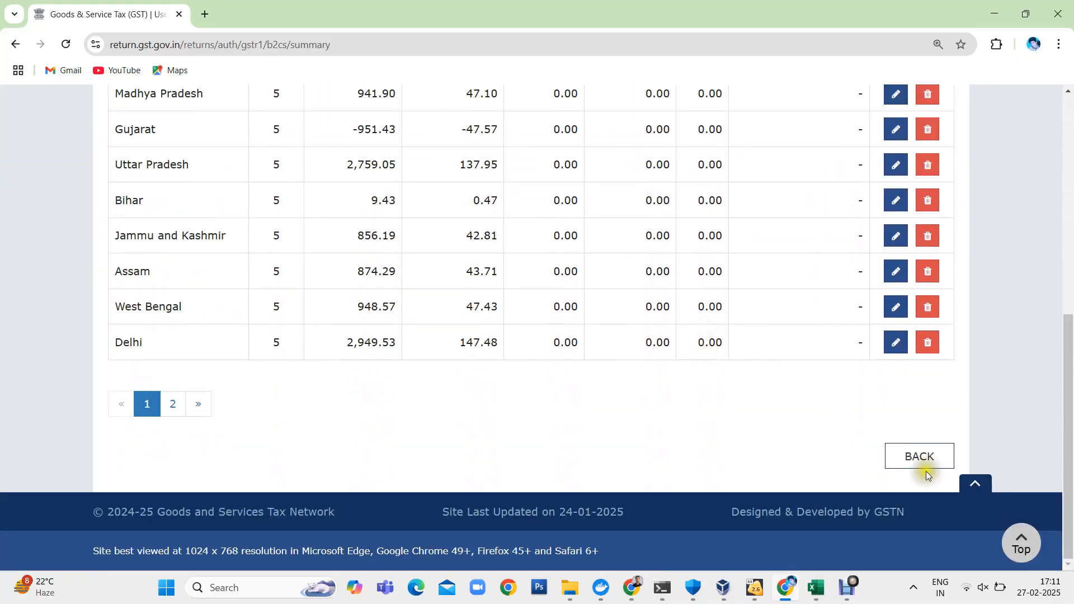
{"action": "left_click", "coordinate": [929, 454]}
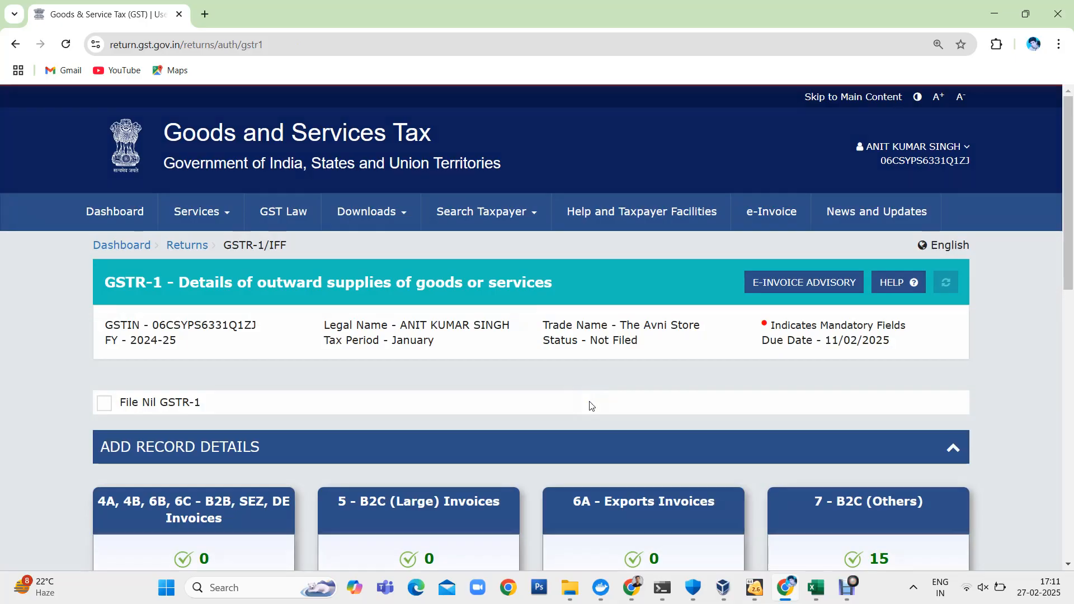
{"action": "scroll", "coordinate": [800, 352], "scroll_direction": "down", "scroll_amount": 7}
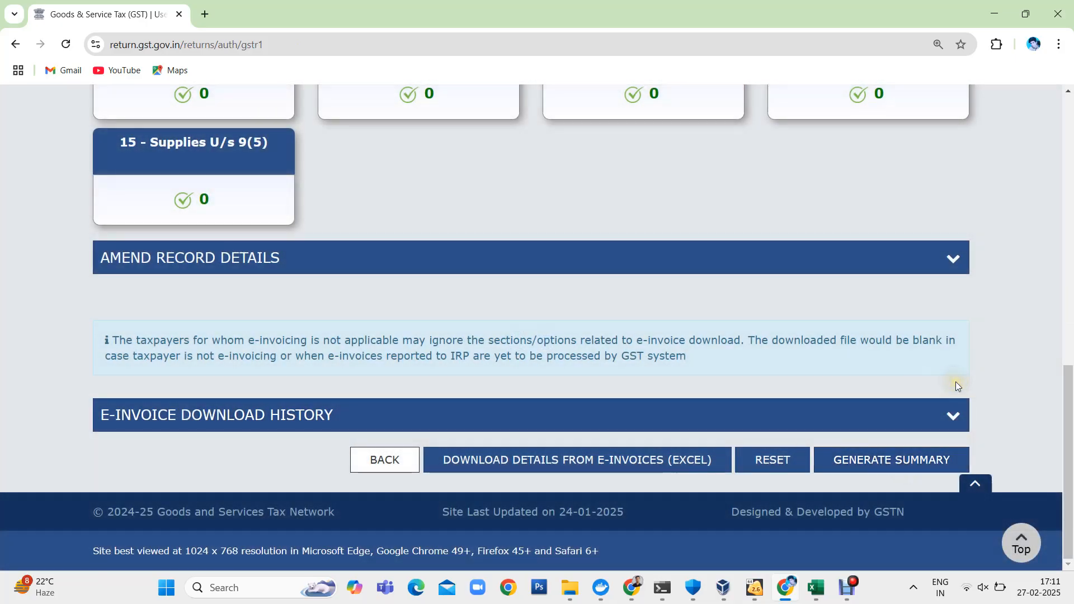
{"action": "scroll", "coordinate": [956, 383], "scroll_direction": "up", "scroll_amount": 8}
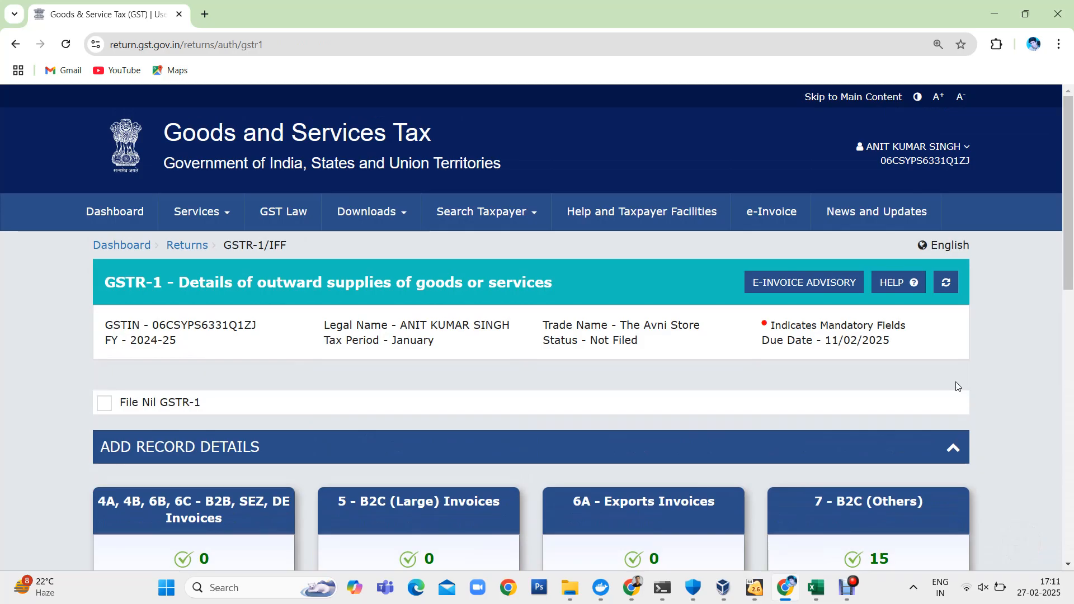
- Return to the File Returns page and search for the January period of Quarter 4, 2024-25
{"action": "left_click", "coordinate": [182, 248]}
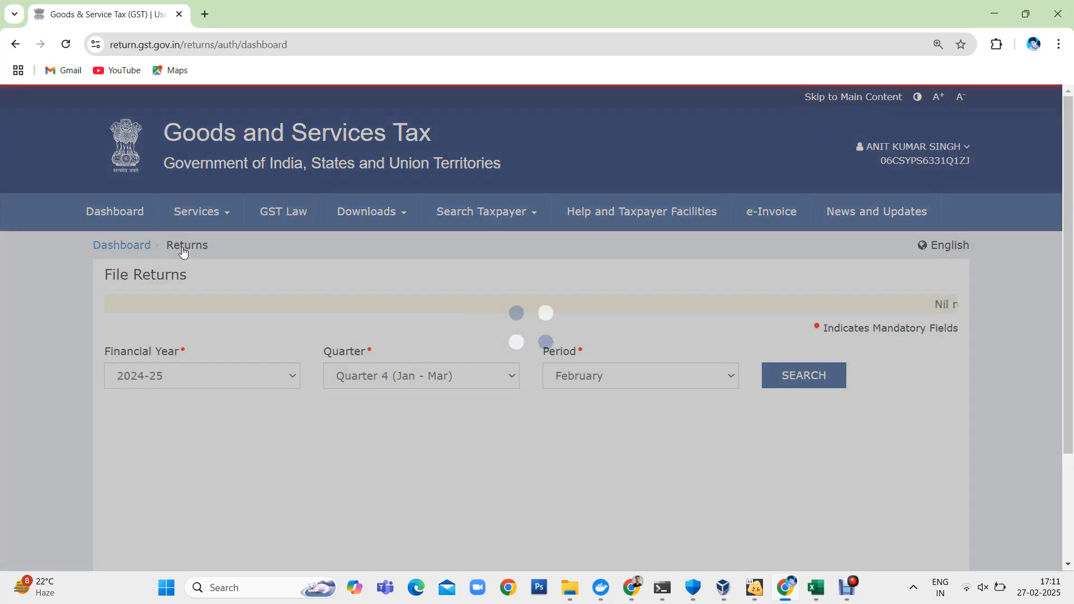
{"action": "left_click", "coordinate": [617, 376]}
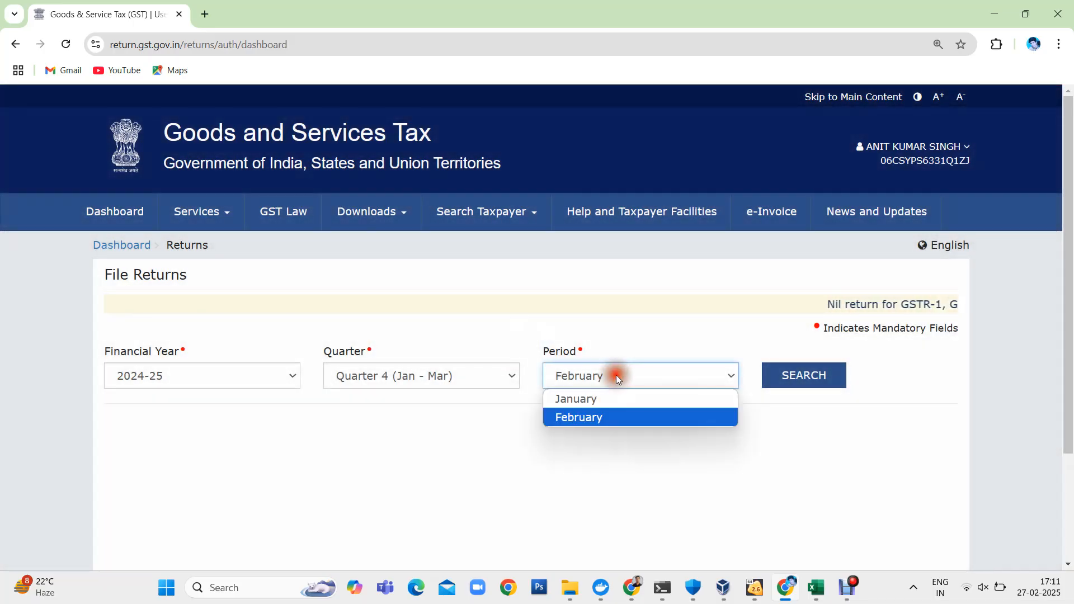
{"action": "left_click", "coordinate": [604, 398]}
{"action": "left_click", "coordinate": [804, 389]}
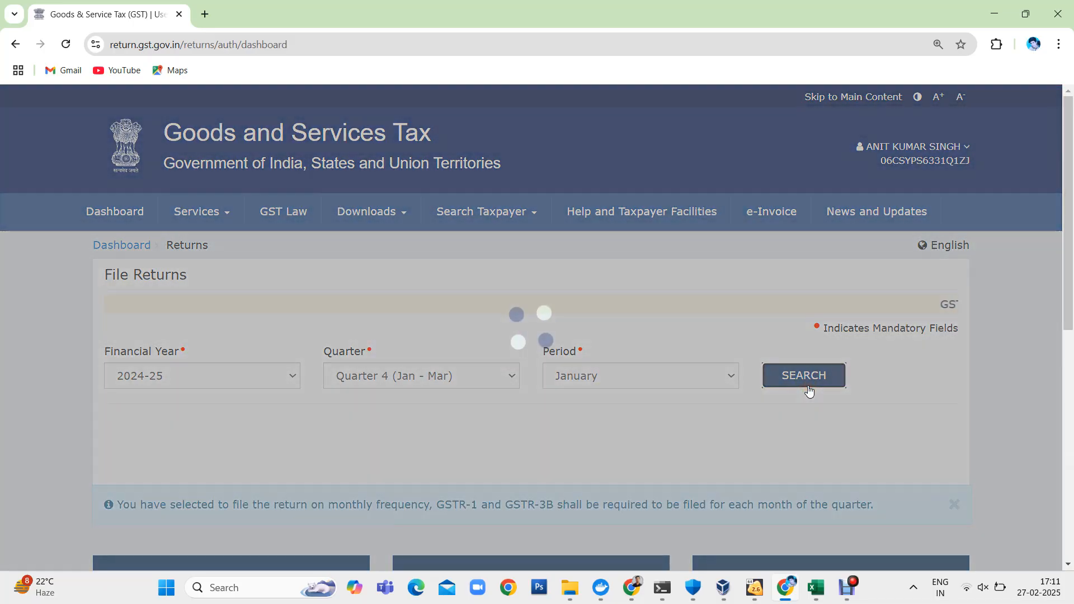
- Look over the January return options and open the GSTR-2B auto-drafted ITC statement for viewing
{"action": "scroll", "coordinate": [807, 388], "scroll_direction": "down", "scroll_amount": 8}
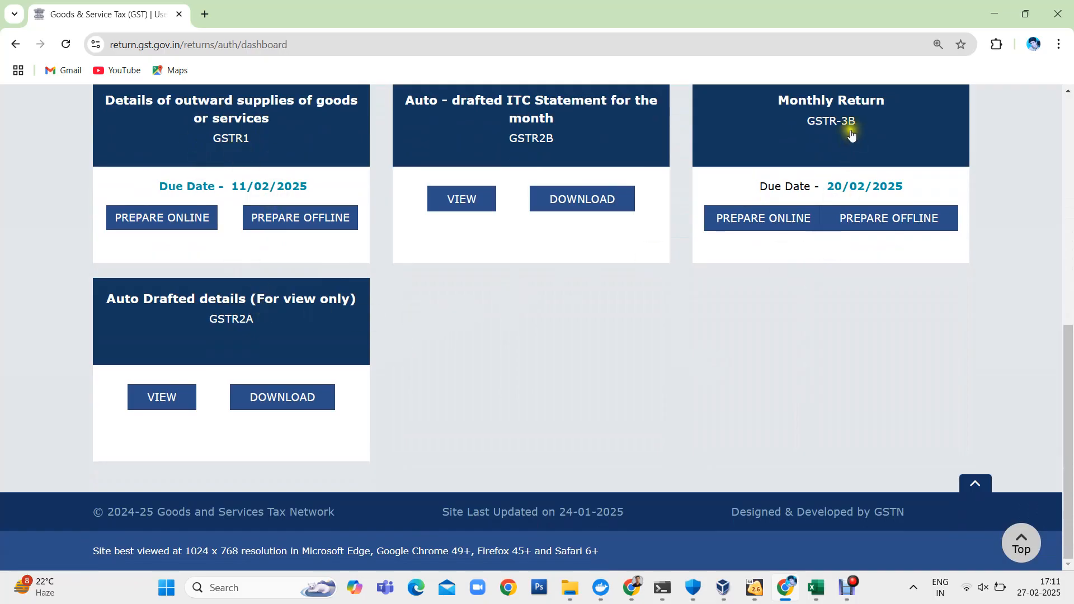
{"action": "scroll", "coordinate": [851, 135], "scroll_direction": "up", "scroll_amount": 10}
{"action": "scroll", "coordinate": [603, 290], "scroll_direction": "down", "scroll_amount": 4}
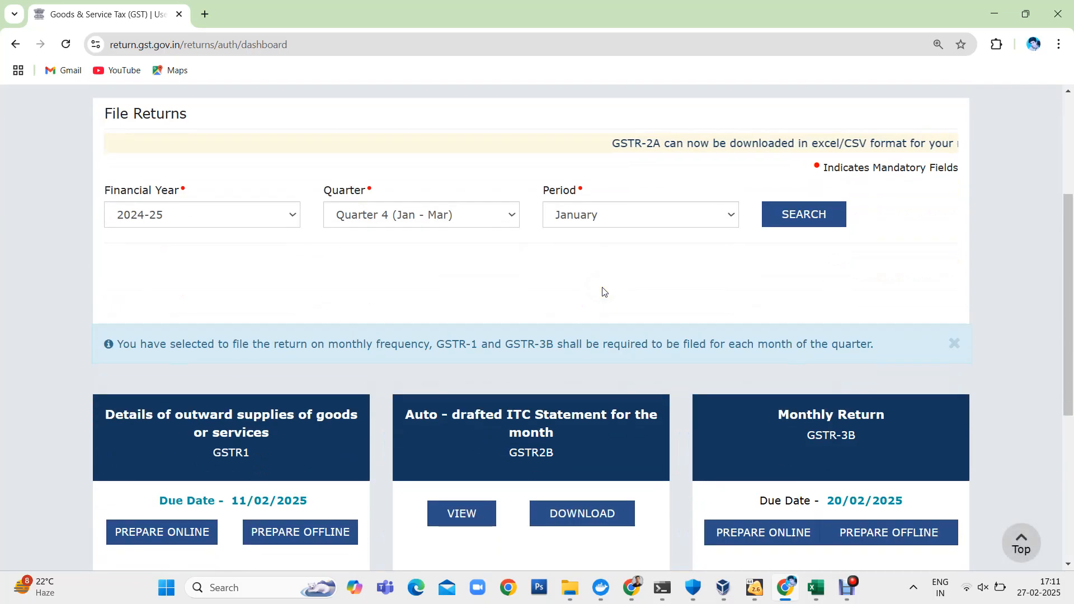
{"action": "scroll", "coordinate": [602, 290], "scroll_direction": "up", "scroll_amount": 5}
{"action": "scroll", "coordinate": [602, 290], "scroll_direction": "down", "scroll_amount": 3}
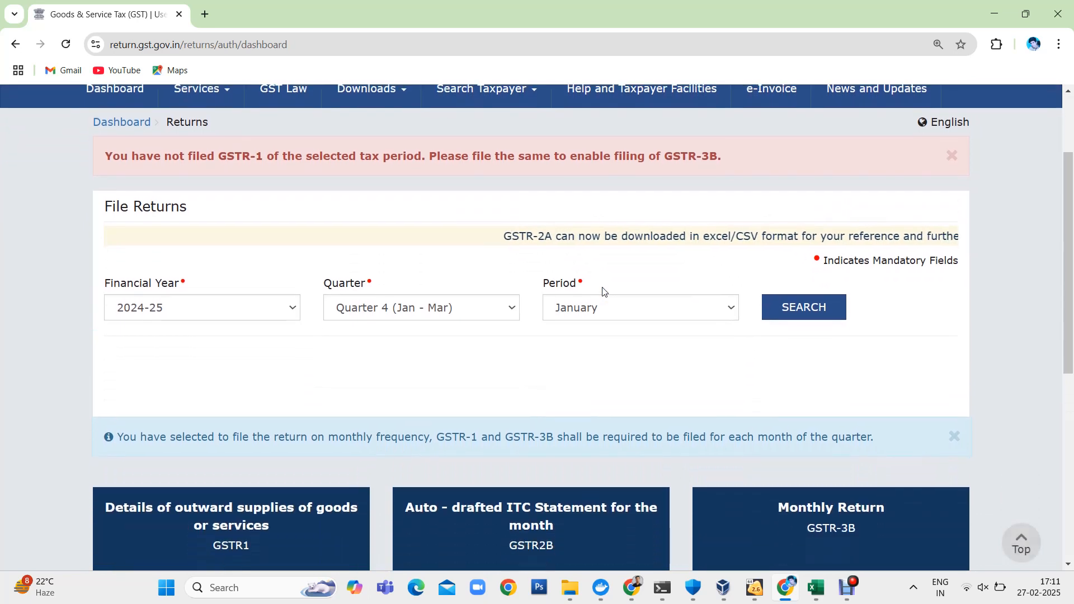
{"action": "scroll", "coordinate": [603, 290], "scroll_direction": "down", "scroll_amount": 3}
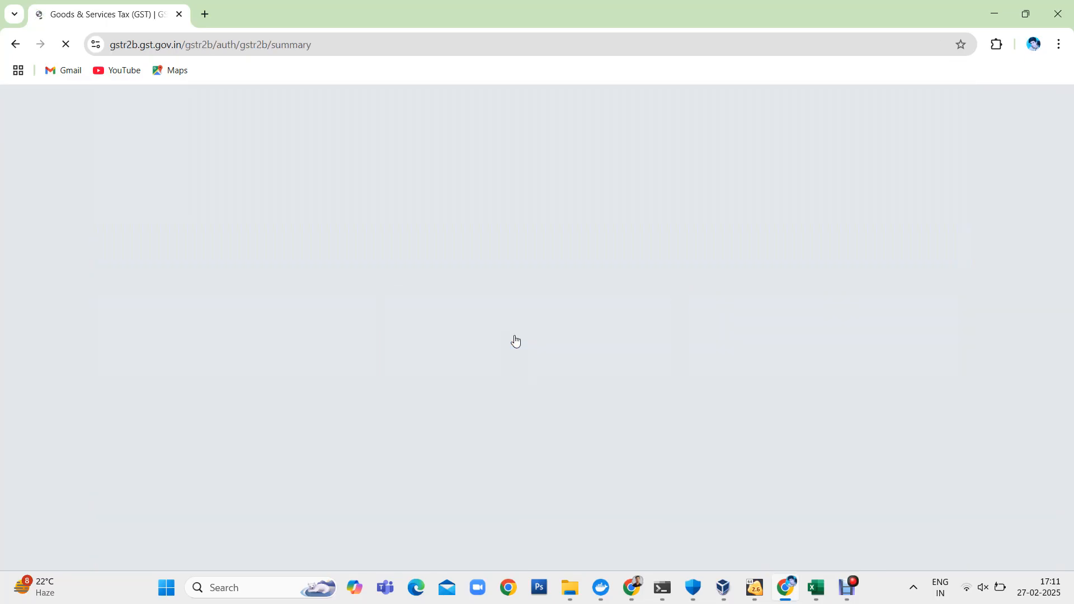
- Expand the "All other ITC - Supplies from registered persons" heading and review the available ITC by tax type
{"action": "scroll", "coordinate": [629, 337], "scroll_direction": "down", "scroll_amount": 5}
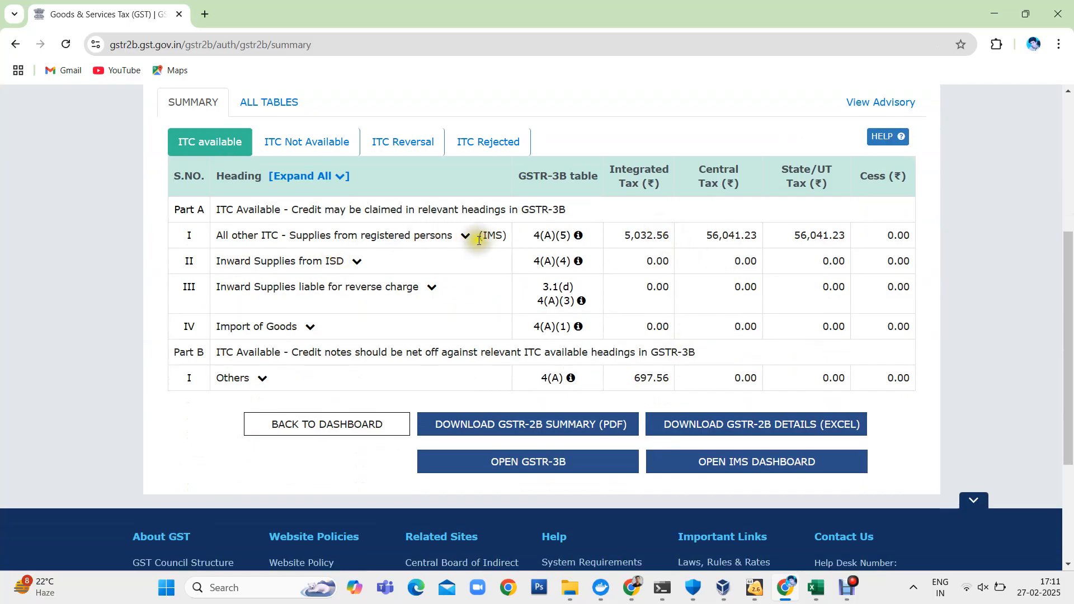
{"action": "left_click", "coordinate": [464, 234]}
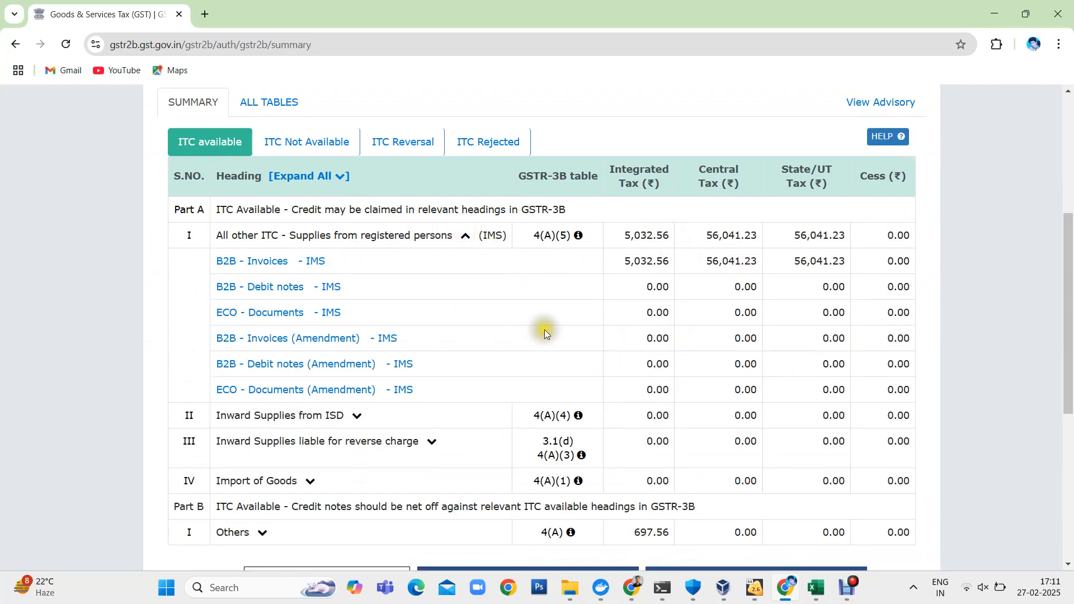
{"action": "scroll", "coordinate": [749, 320], "scroll_direction": "up", "scroll_amount": 3}
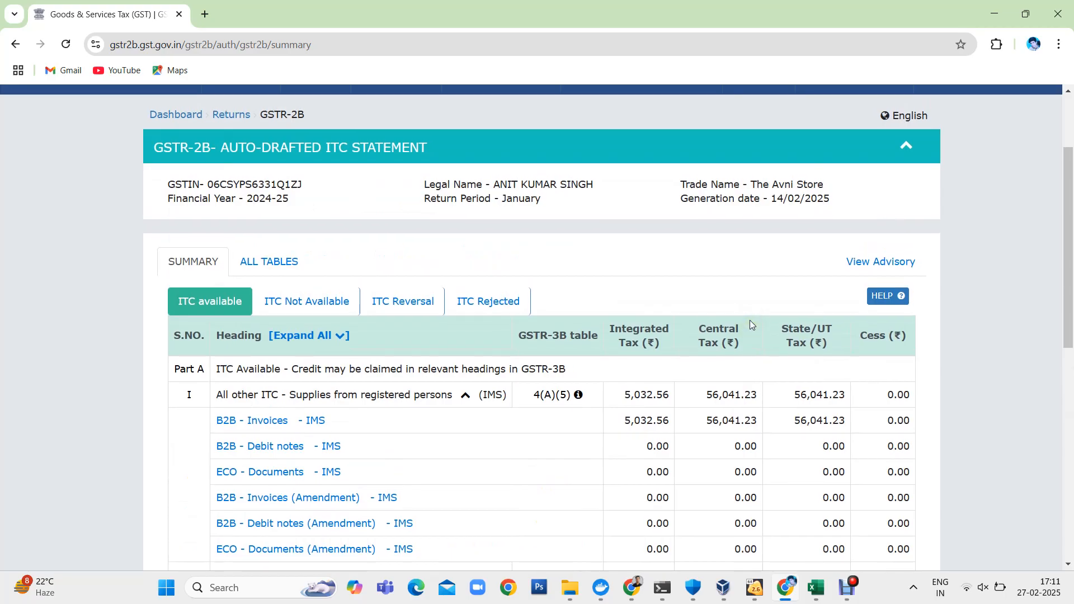
{"action": "scroll", "coordinate": [749, 320], "scroll_direction": "down", "scroll_amount": 3}
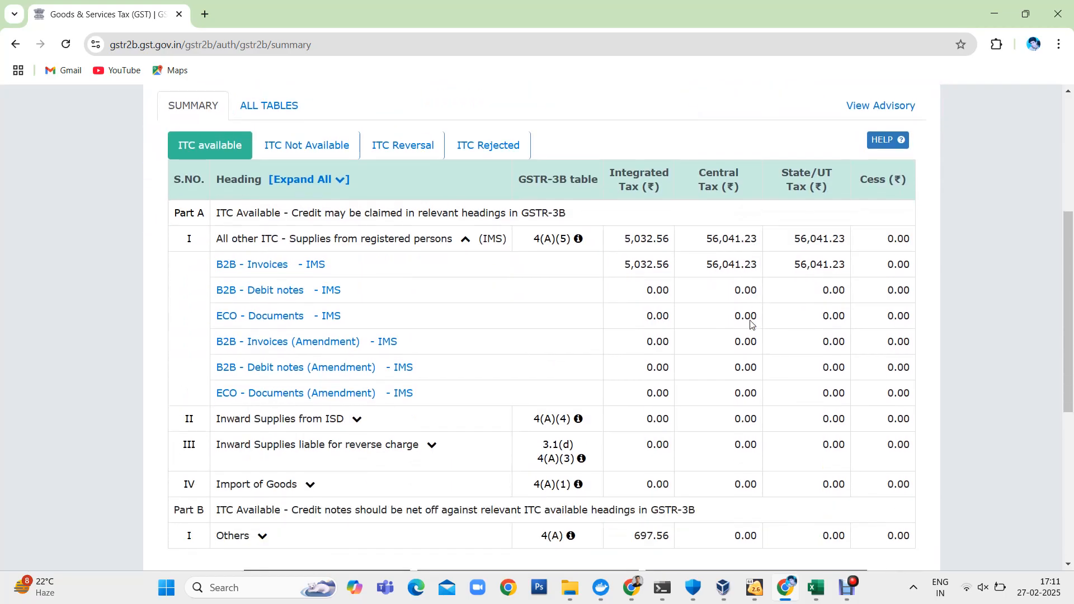
{"action": "scroll", "coordinate": [658, 377], "scroll_direction": "down", "scroll_amount": 3}
{"action": "scroll", "coordinate": [700, 350], "scroll_direction": "up", "scroll_amount": 1}
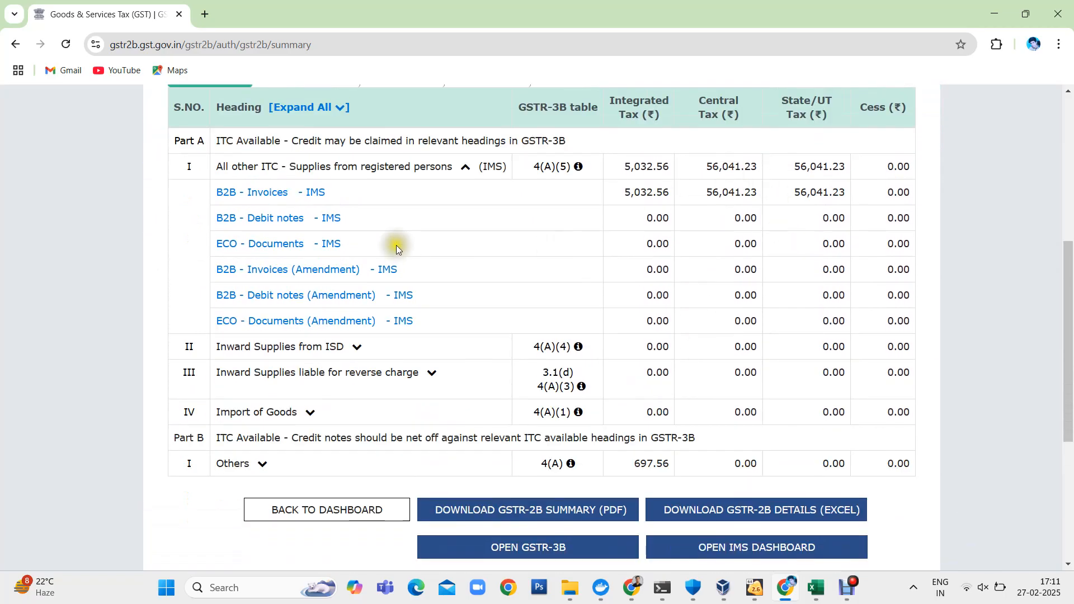
- Open the B2B - Invoices details, review the supplier invoices across the table's columns, and return to the GSTR-2B summary
{"action": "left_click", "coordinate": [287, 195]}
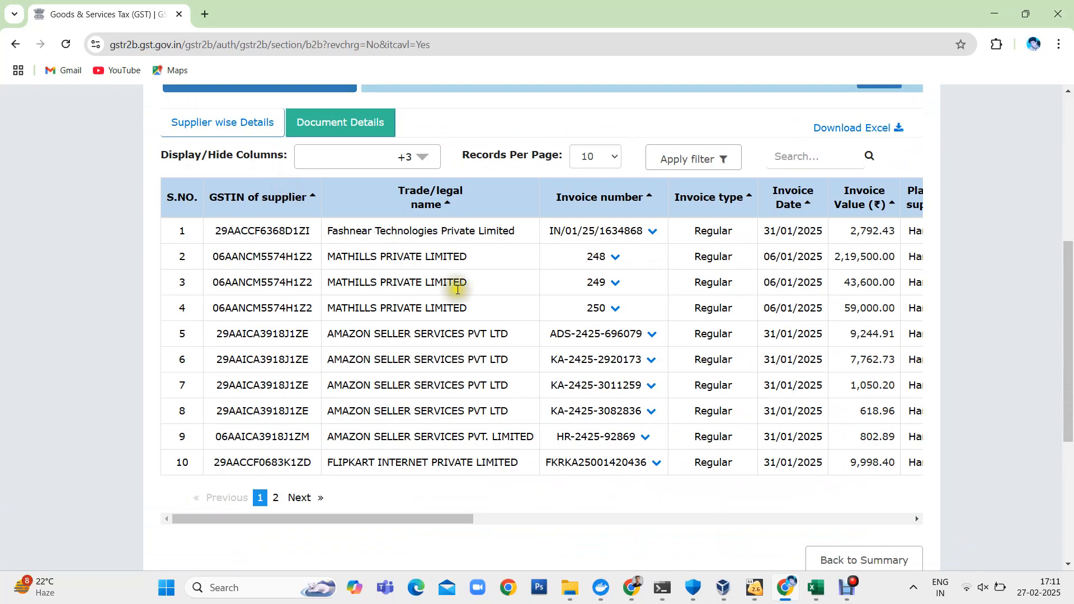
{"action": "scroll", "coordinate": [458, 292], "scroll_direction": "right", "scroll_amount": 10}
{"action": "scroll", "coordinate": [460, 294], "scroll_direction": "left", "scroll_amount": 10}
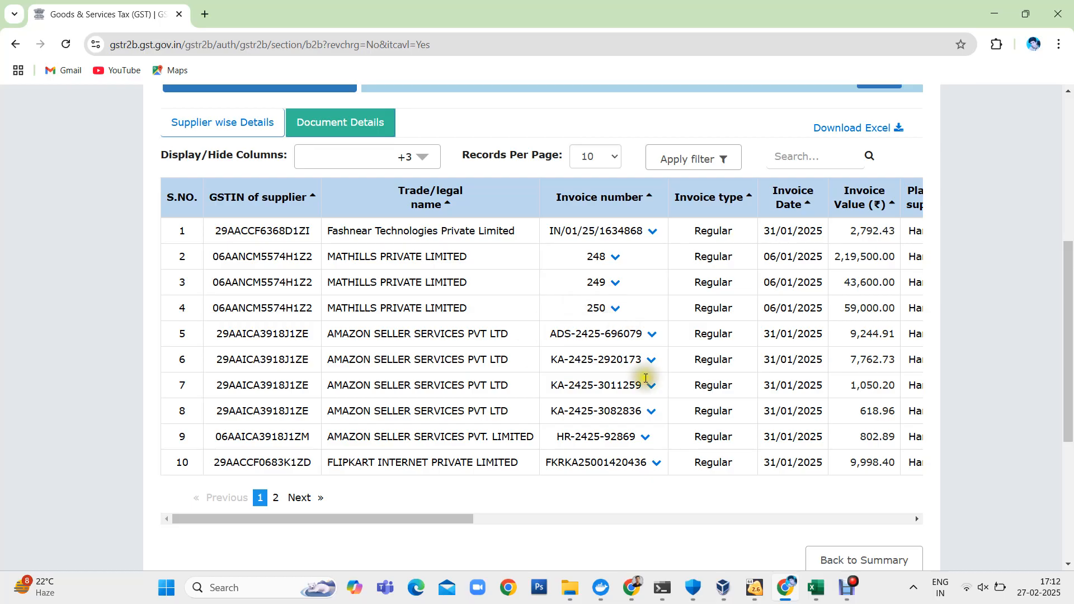
{"action": "scroll", "coordinate": [694, 455], "scroll_direction": "down", "scroll_amount": 3}
{"action": "left_click", "coordinate": [899, 396]}
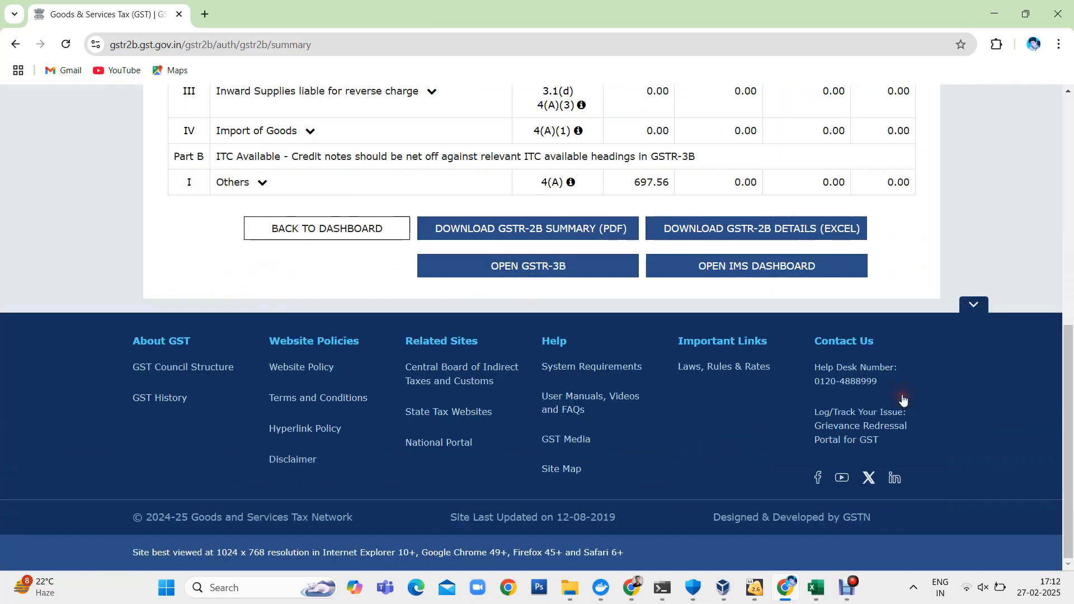
- Leave the GSTR-2B summary and go back to the File Returns dashboard
{"action": "scroll", "coordinate": [713, 280], "scroll_direction": "up", "scroll_amount": 4}
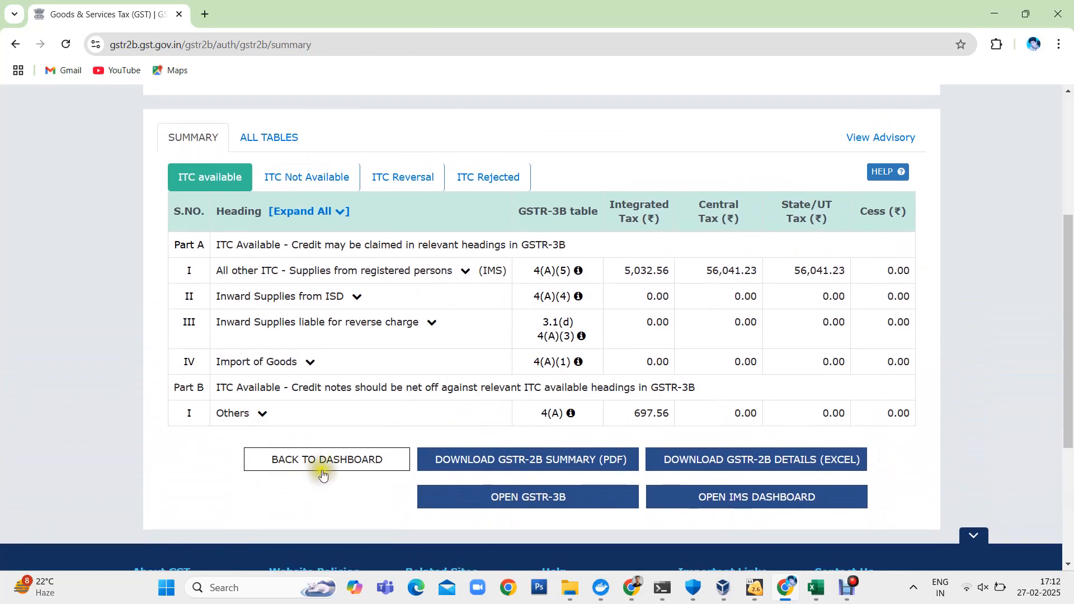
{"action": "left_click", "coordinate": [329, 468]}
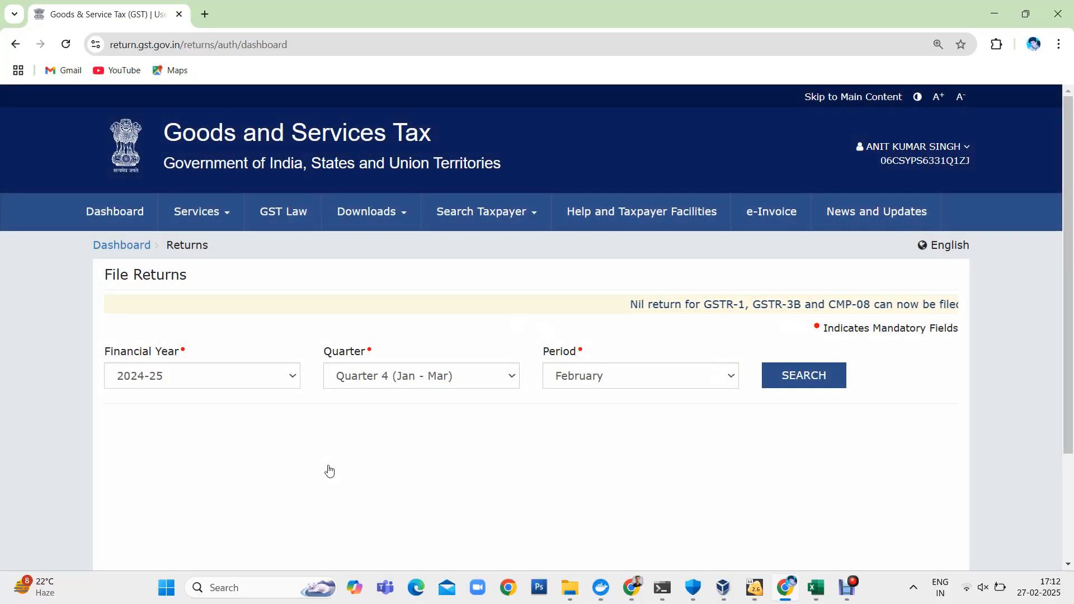
{"action": "scroll", "coordinate": [329, 471], "scroll_direction": "down", "scroll_amount": 3}
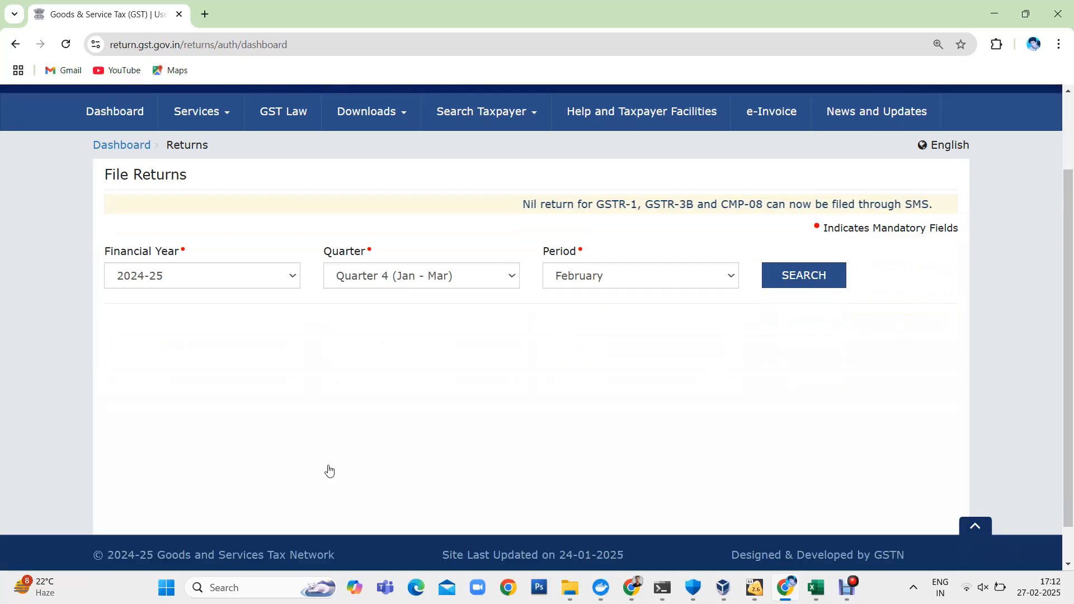